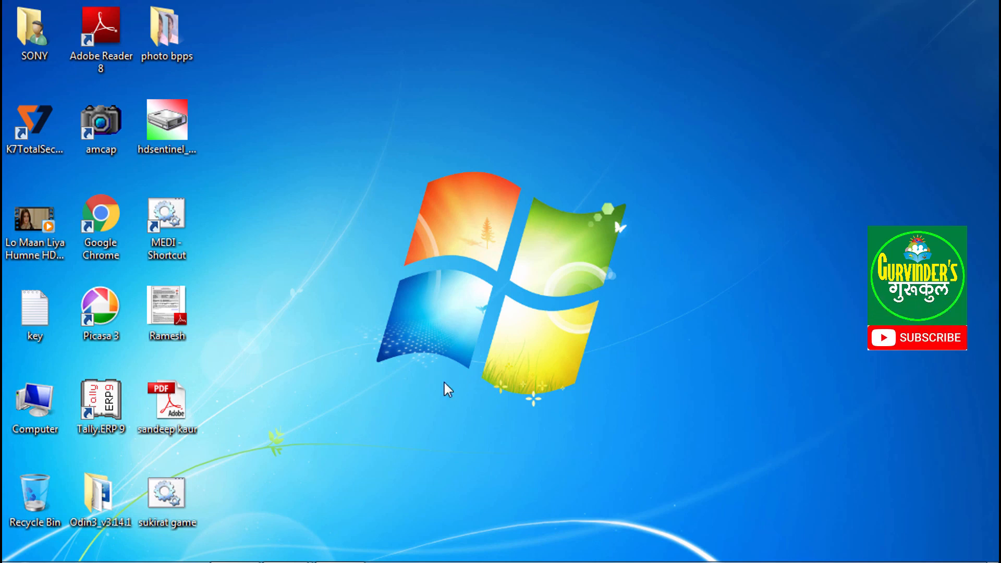
- Open Microsoft Office Word 2007 and maximize its window
{"action": "mouse_move", "coordinate": [84, 561]}
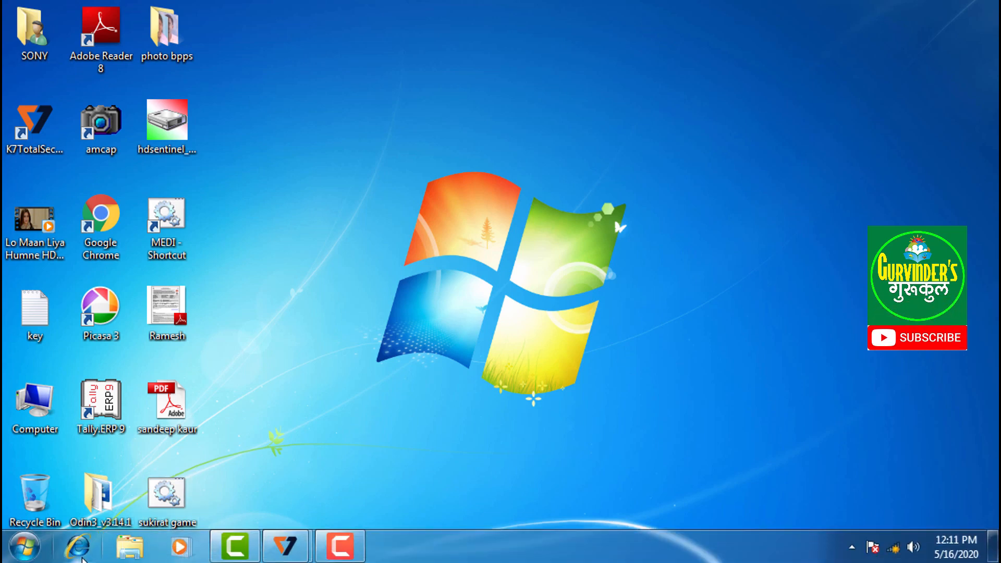
{"action": "left_click", "coordinate": [24, 548]}
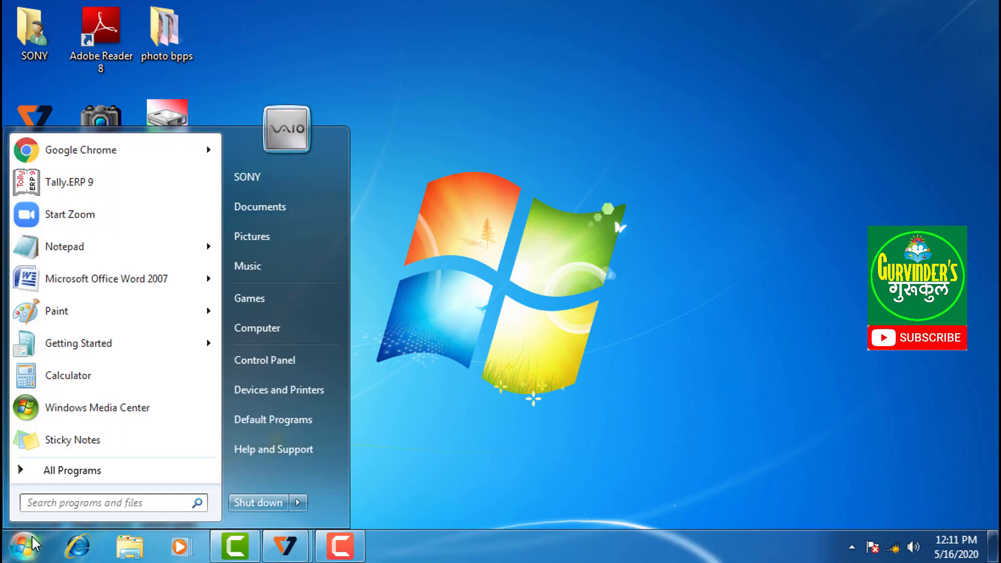
{"action": "left_click", "coordinate": [72, 471]}
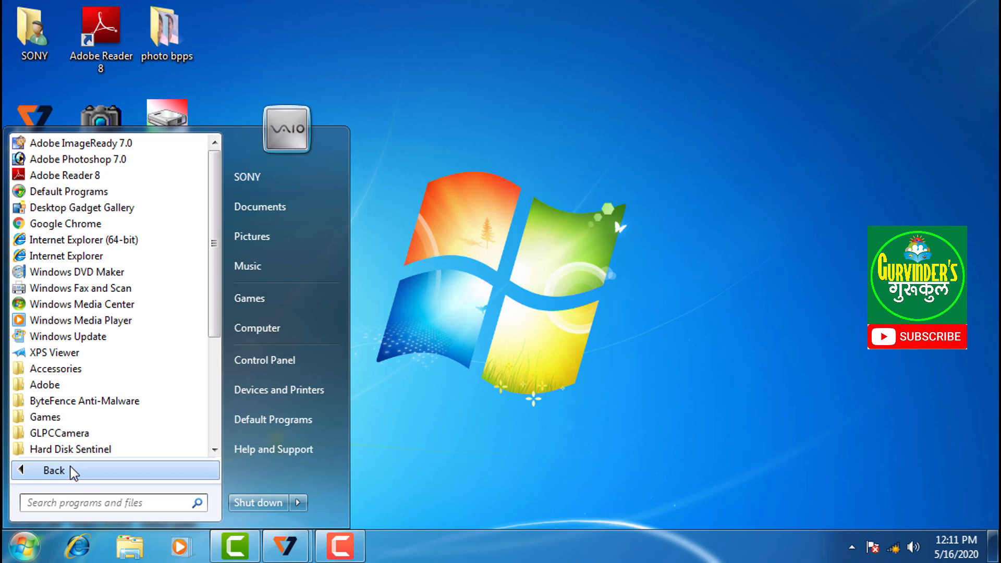
{"action": "left_click", "coordinate": [215, 452]}
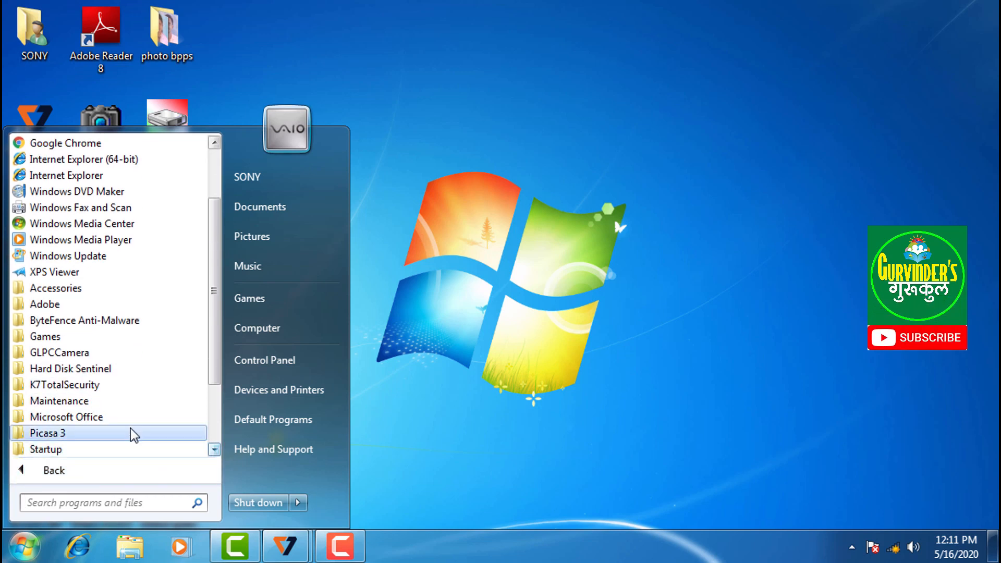
{"action": "left_click", "coordinate": [118, 417]}
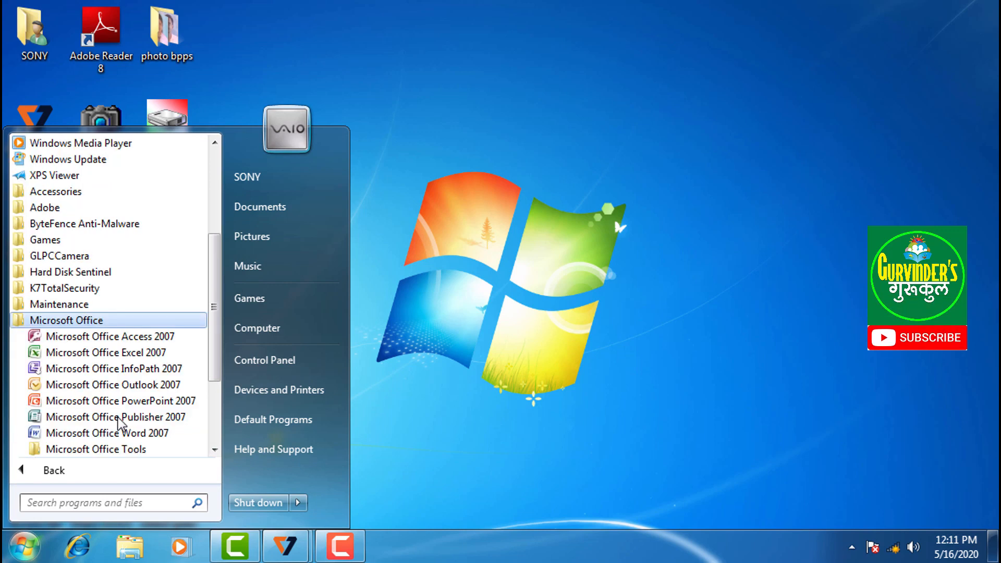
{"action": "left_click", "coordinate": [142, 436]}
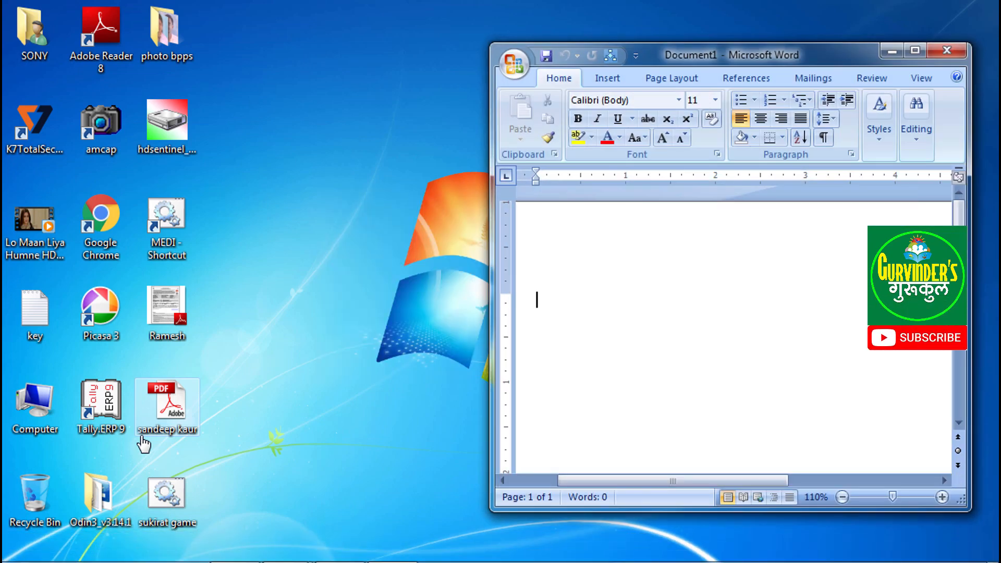
{"action": "left_click", "coordinate": [915, 51]}
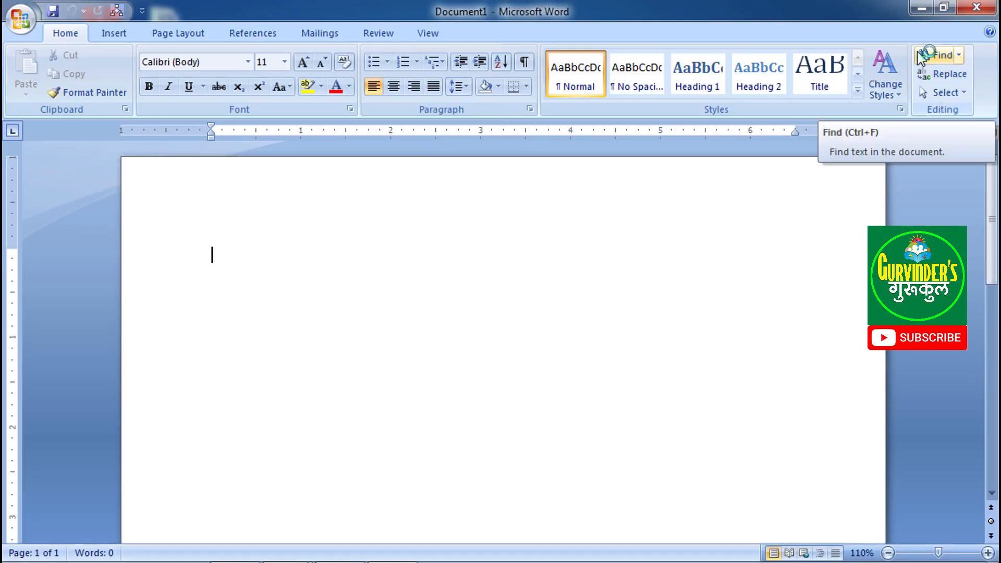
- Set up the page as A4 in portrait orientation with Normal margins
{"action": "left_click", "coordinate": [183, 38]}
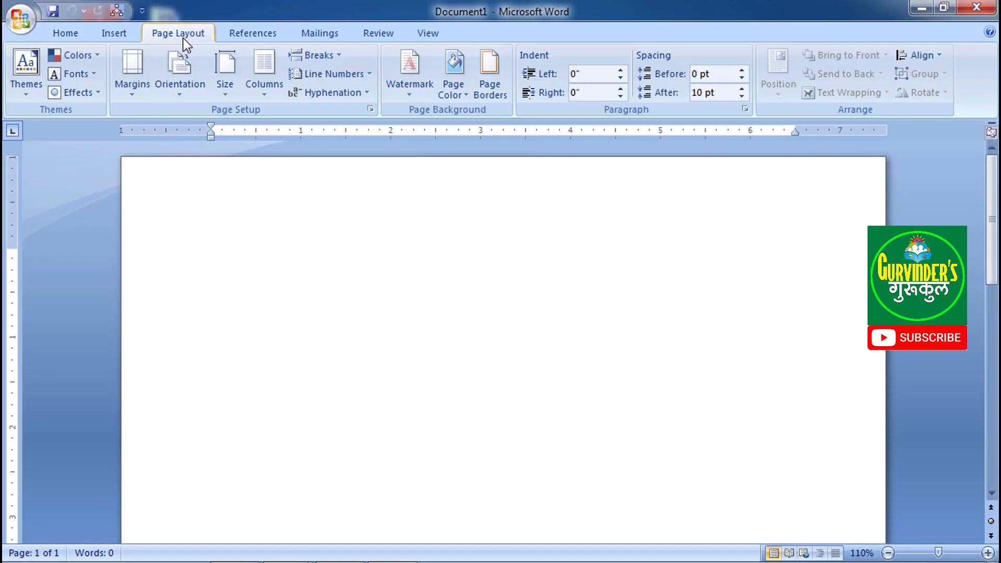
{"action": "left_click", "coordinate": [227, 95]}
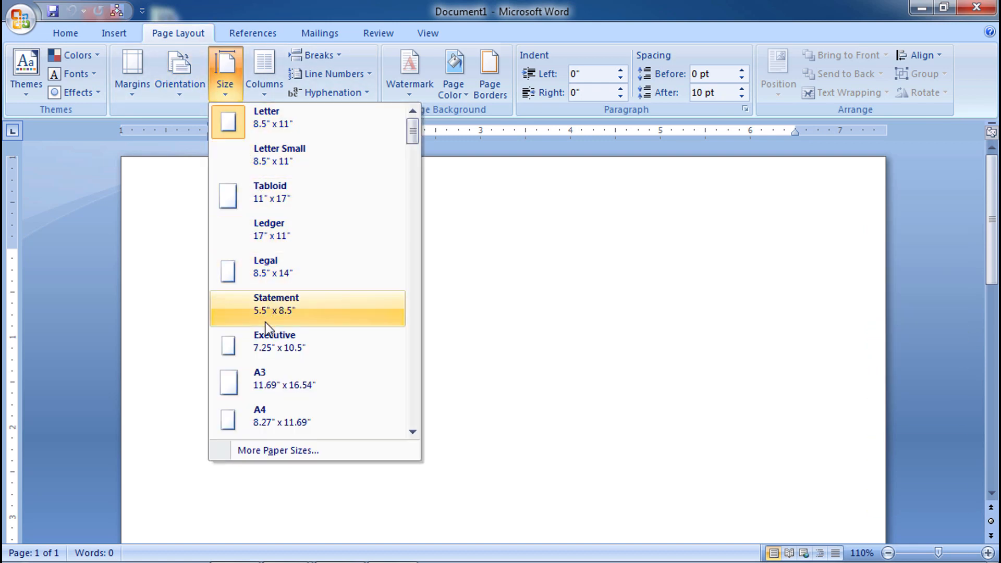
{"action": "left_click", "coordinate": [263, 417]}
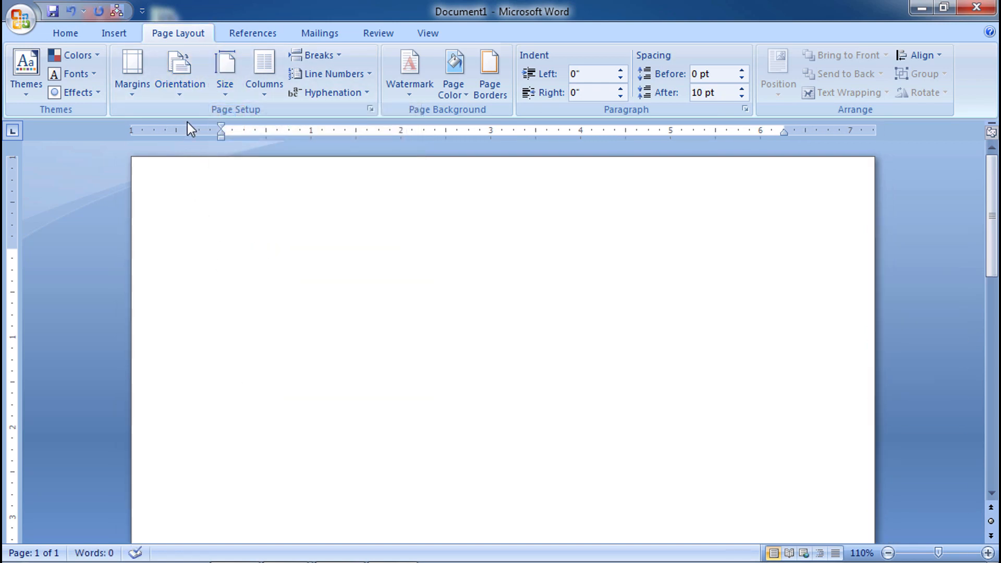
{"action": "left_click", "coordinate": [182, 85]}
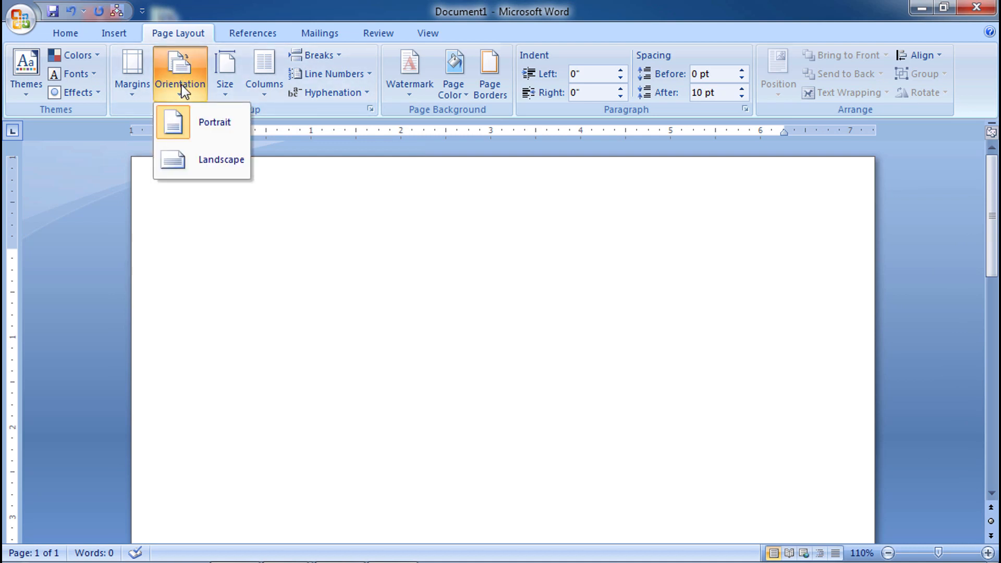
{"action": "left_click", "coordinate": [201, 137]}
{"action": "left_click", "coordinate": [140, 92]}
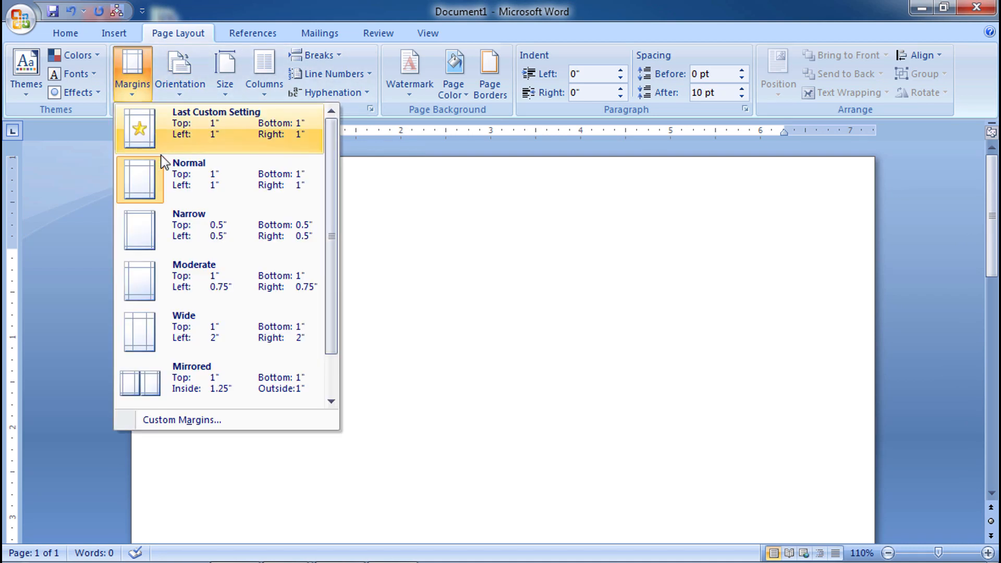
{"action": "left_click", "coordinate": [182, 190]}
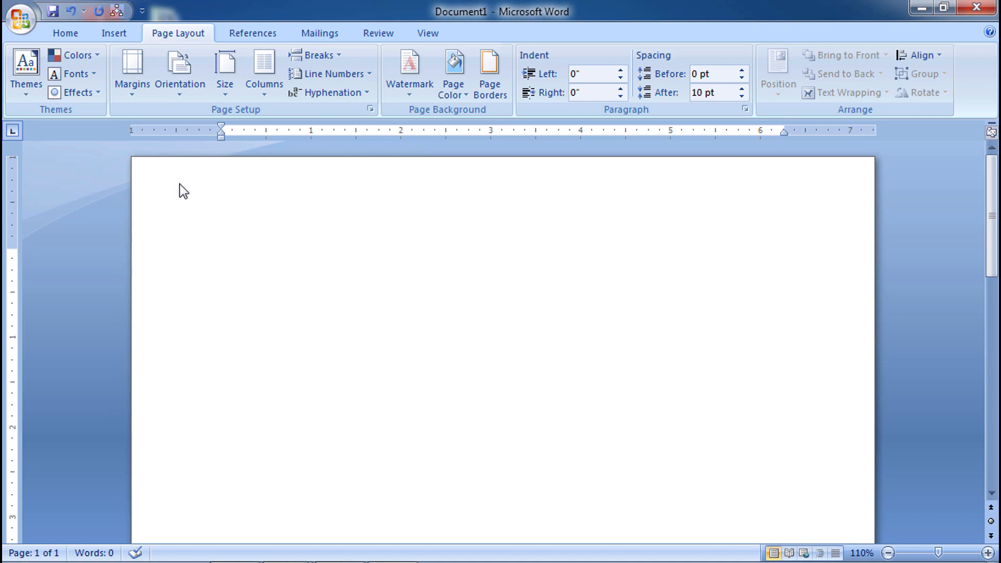
- Generate sample text in the blank document with the formula =RAND(50,5)
{"action": "type", "text": "=RAND"}
{"action": "type", "text": "(50"}
{"action": "type", "text": ",5"}
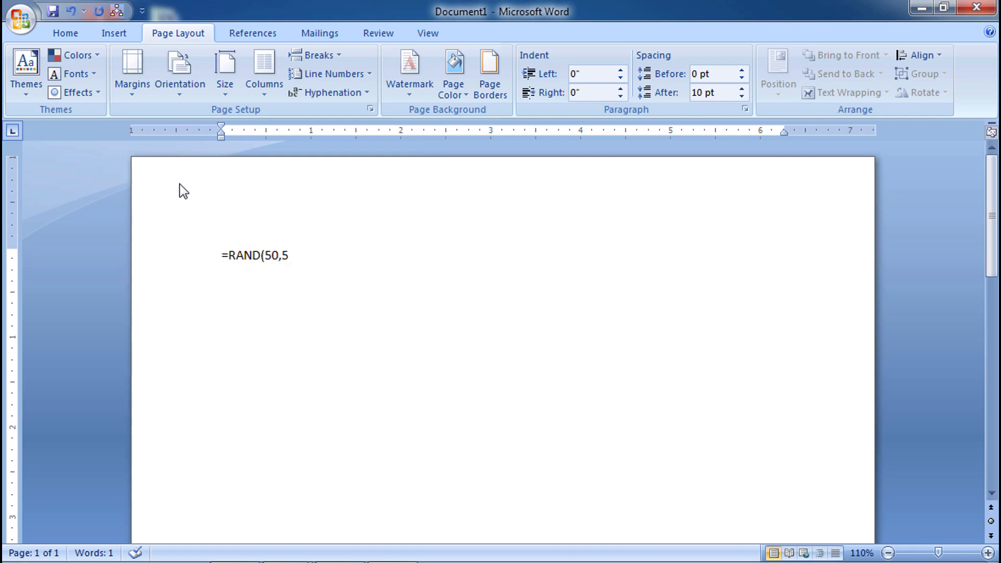
{"action": "type", "text": ")"}
{"action": "key", "text": "Return"}
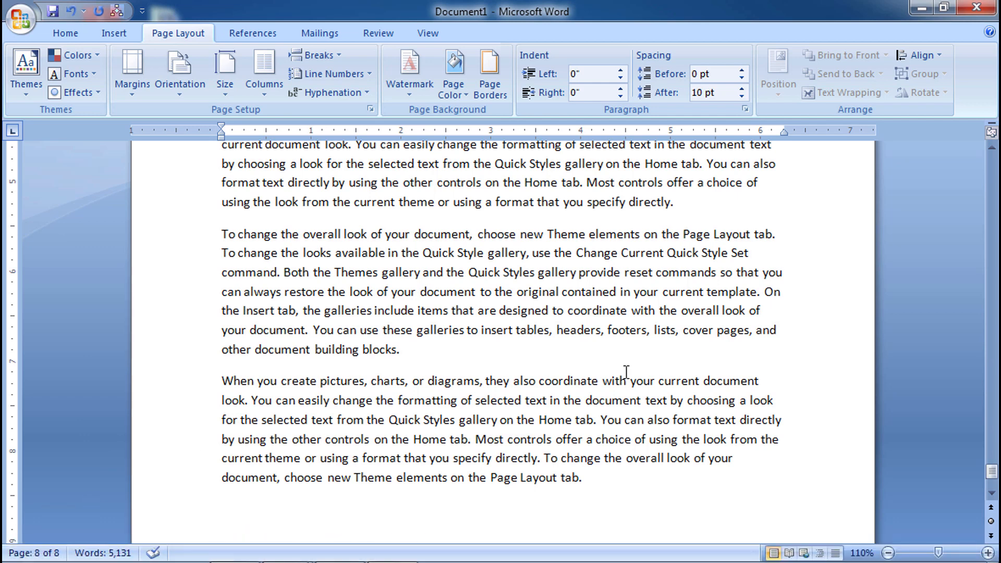
- Justify all of the document's text and increase its font size to 12
{"action": "left_click_drag", "start_coordinate": [995, 473], "coordinate": [994, 163]}
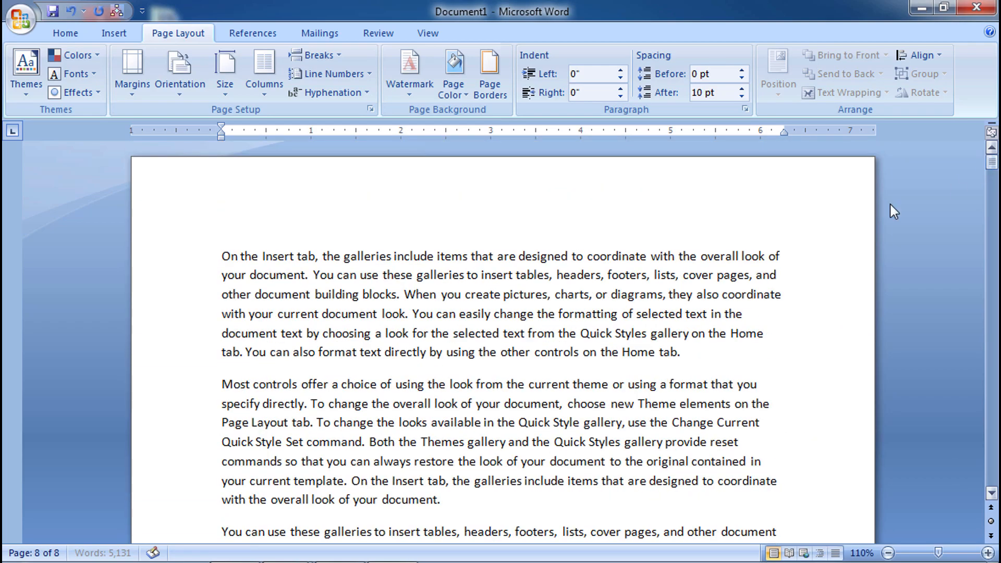
{"action": "left_click", "coordinate": [631, 314]}
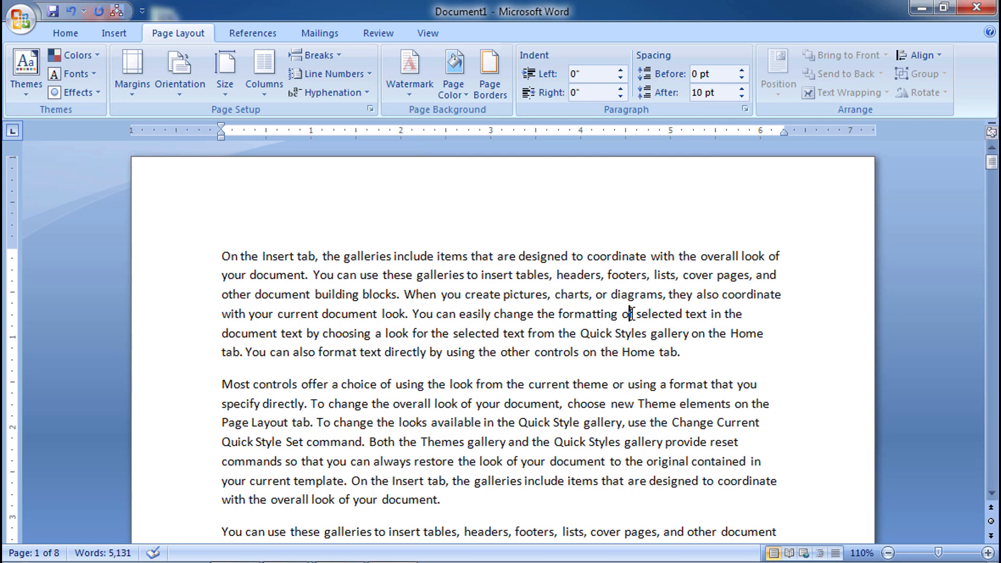
{"action": "key", "text": "ctrl+a"}
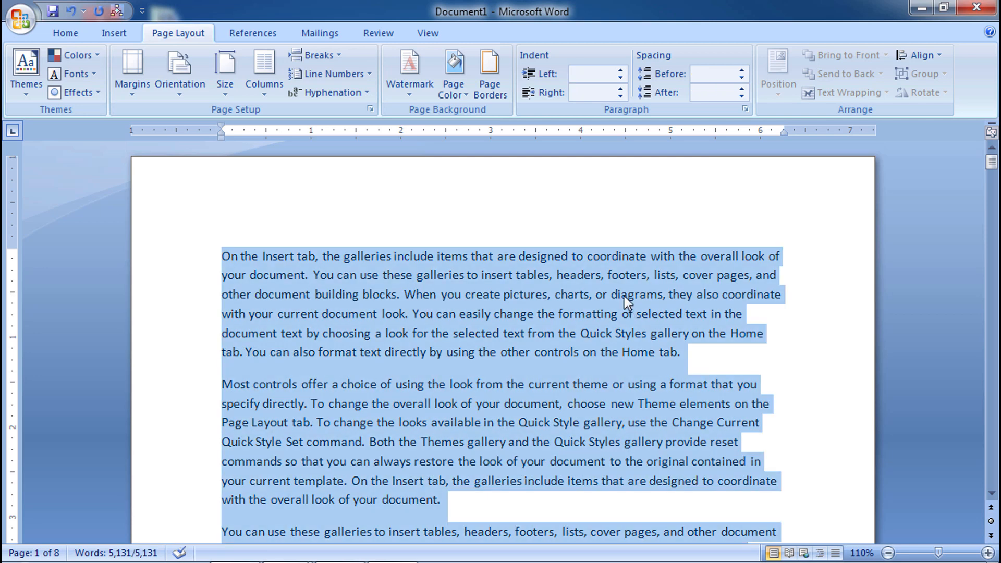
{"action": "left_click", "coordinate": [68, 34]}
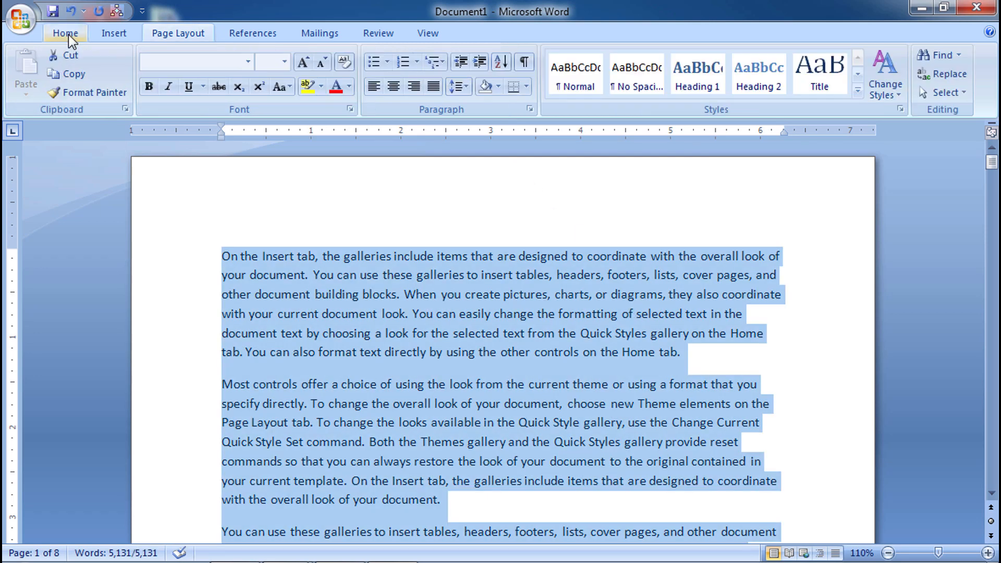
{"action": "left_click", "coordinate": [433, 87]}
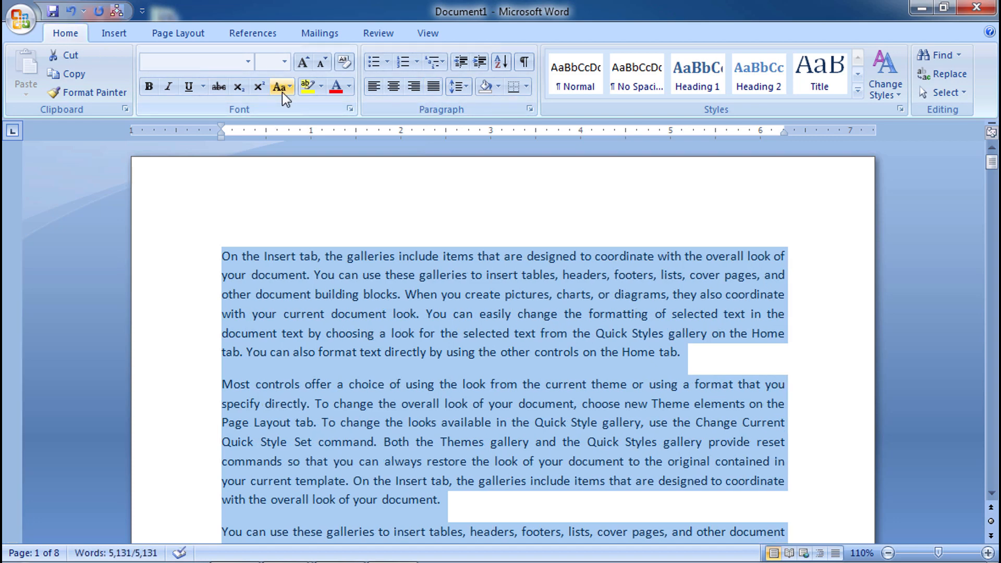
{"action": "left_click", "coordinate": [305, 67]}
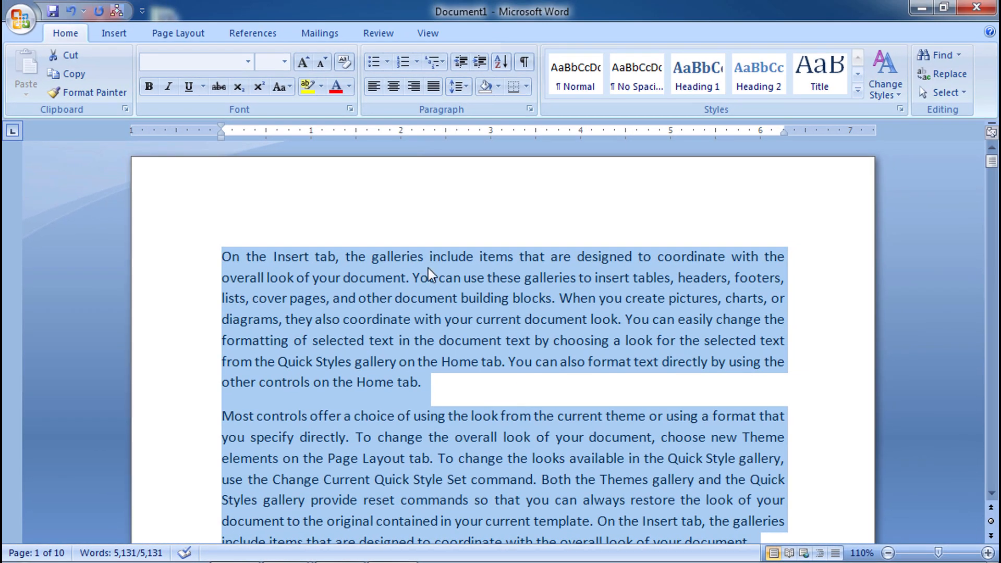
{"action": "left_click", "coordinate": [222, 258]}
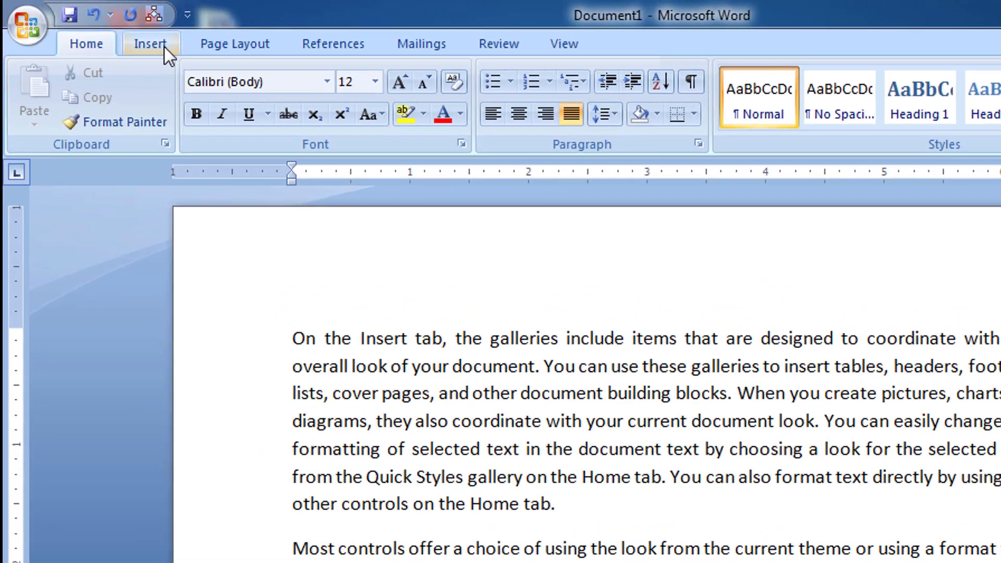
- Add a bookmark named BOOKMARK1 to the word "document" near the end of the second paragraph on page 5
{"action": "left_click", "coordinate": [125, 39]}
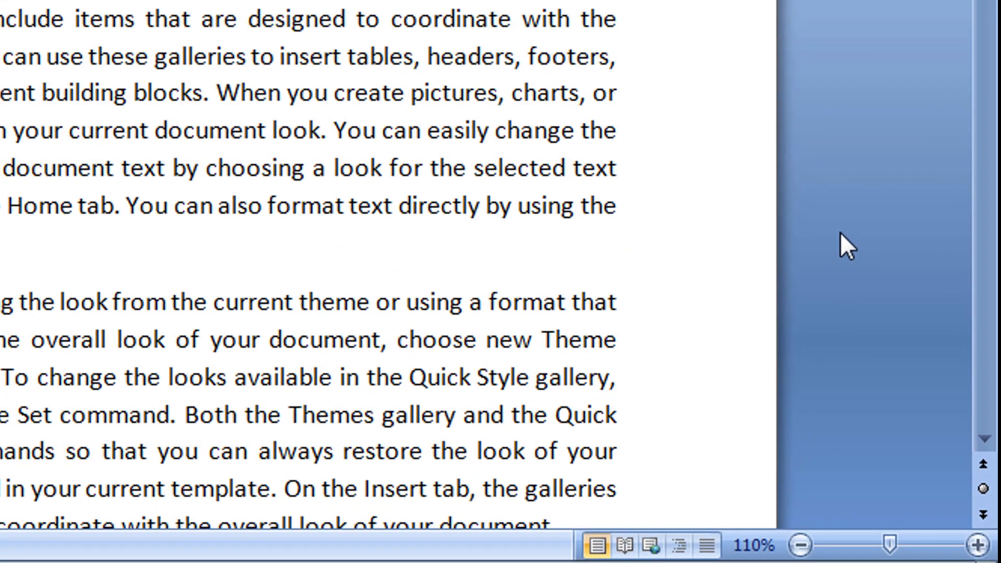
{"action": "left_click", "coordinate": [985, 521]}
{"action": "left_click", "coordinate": [985, 521]}
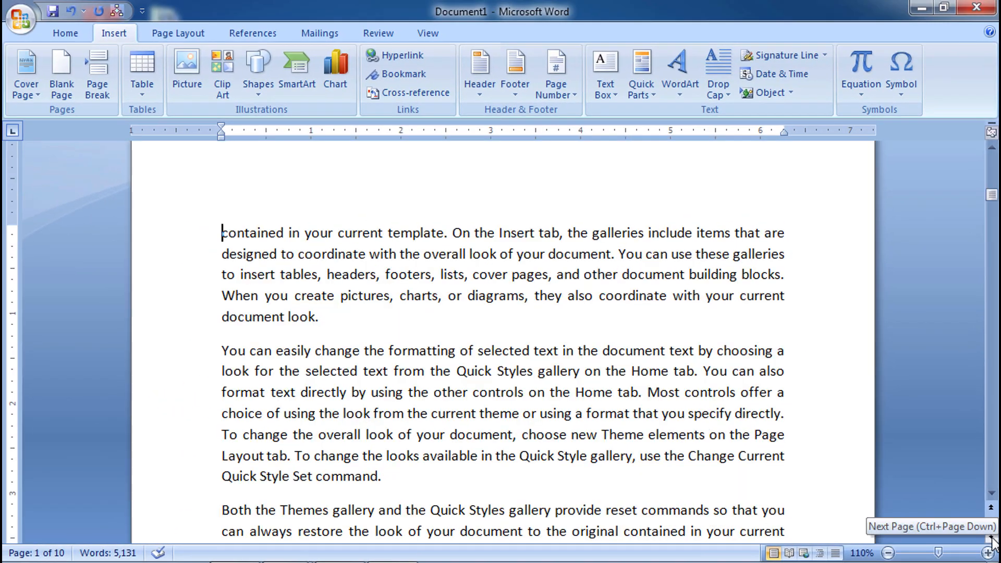
{"action": "left_click", "coordinate": [991, 538]}
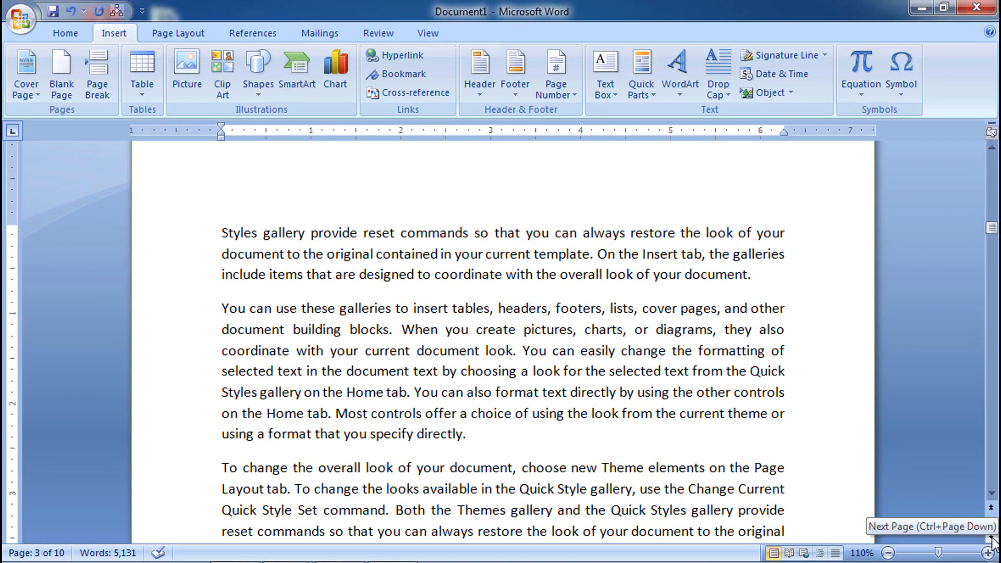
{"action": "left_click", "coordinate": [991, 538]}
{"action": "left_click", "coordinate": [991, 538]}
{"action": "left_click", "coordinate": [991, 538]}
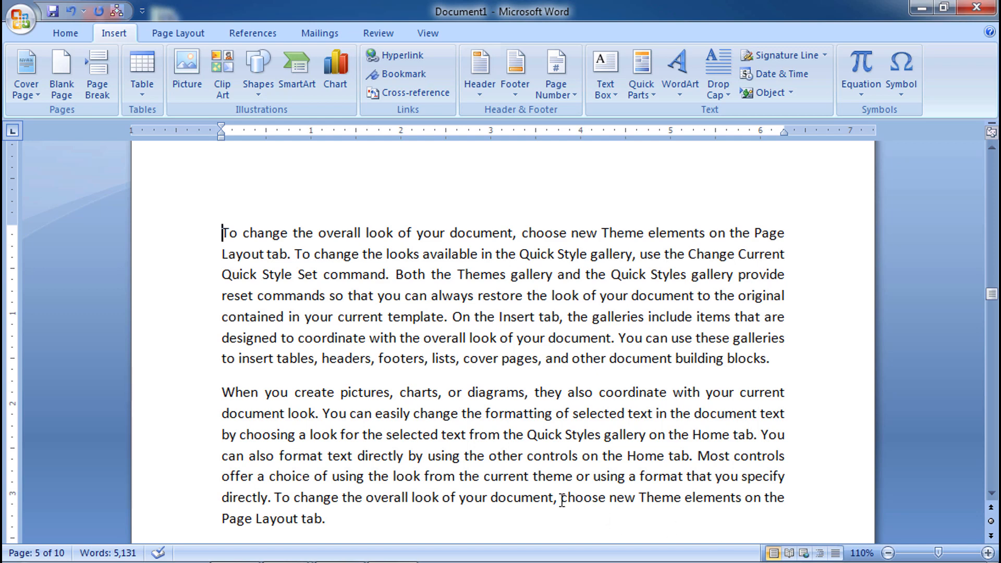
{"action": "left_click_drag", "start_coordinate": [555, 499], "coordinate": [491, 499]}
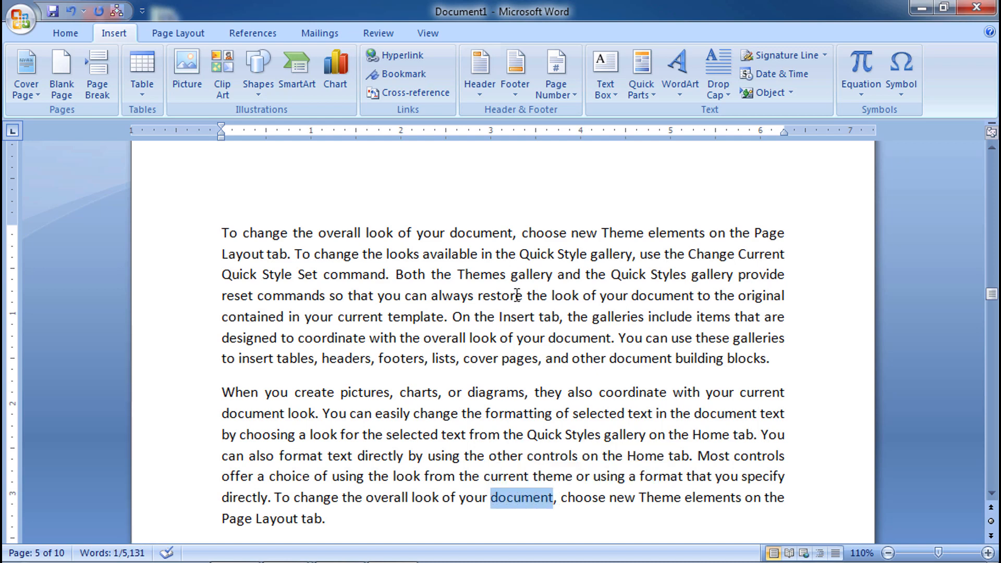
{"action": "left_click", "coordinate": [408, 78]}
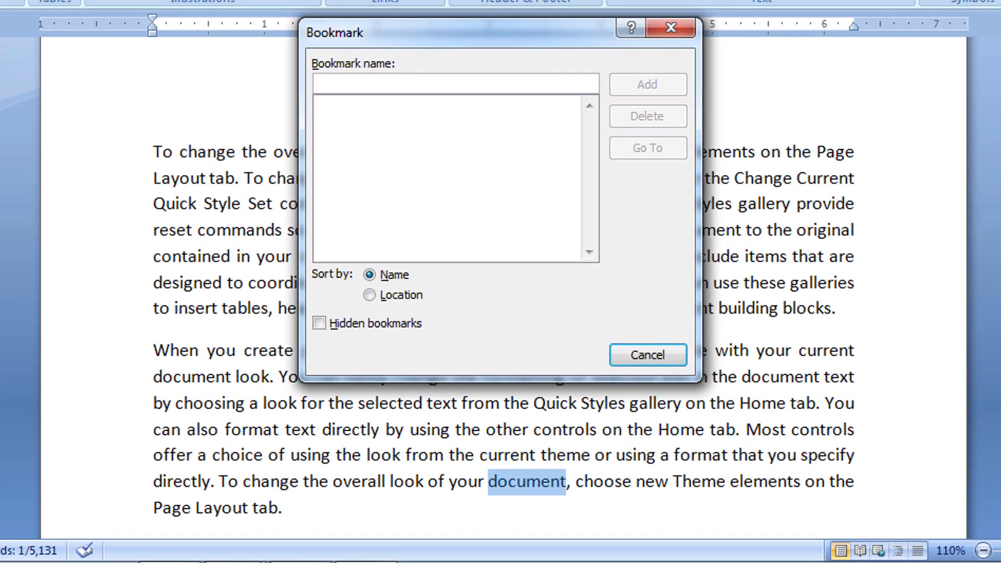
{"action": "type", "text": "BOOKMARK1"}
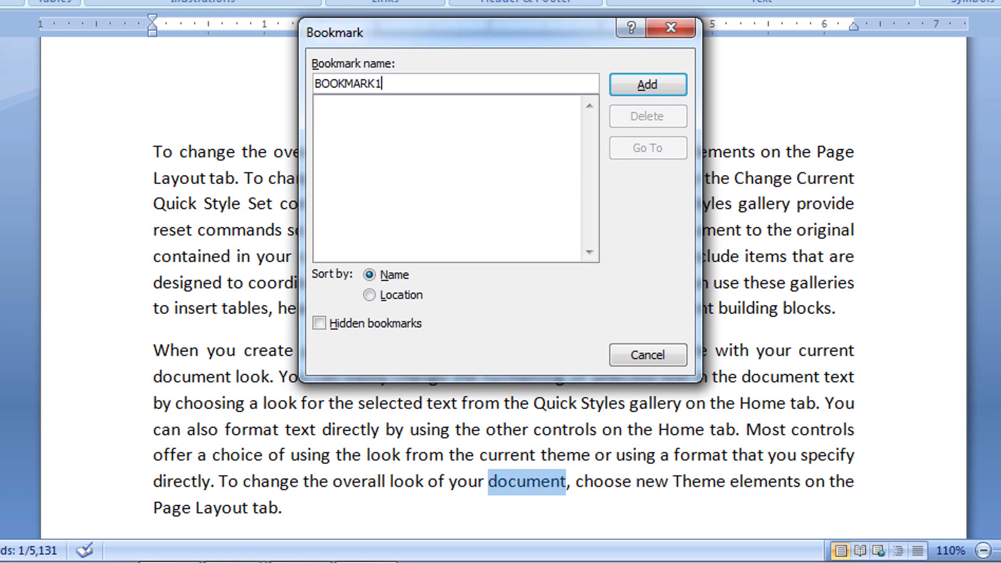
{"action": "left_click", "coordinate": [644, 84]}
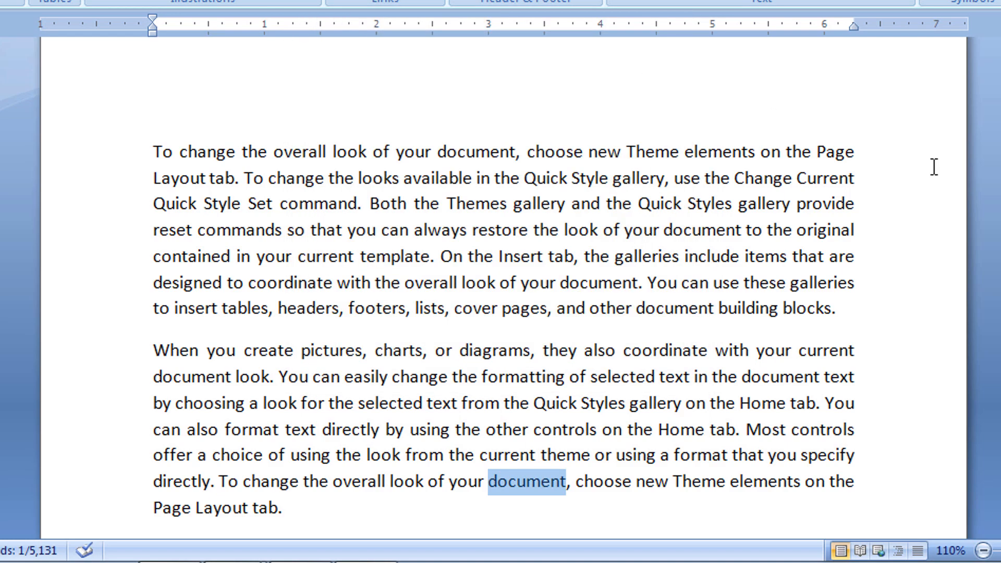
- Return to the start of the document and jump from there to BOOKMARK1, closing the bookmark dialog
{"action": "left_click_drag", "start_coordinate": [1000, 230], "coordinate": [1000, 46]}
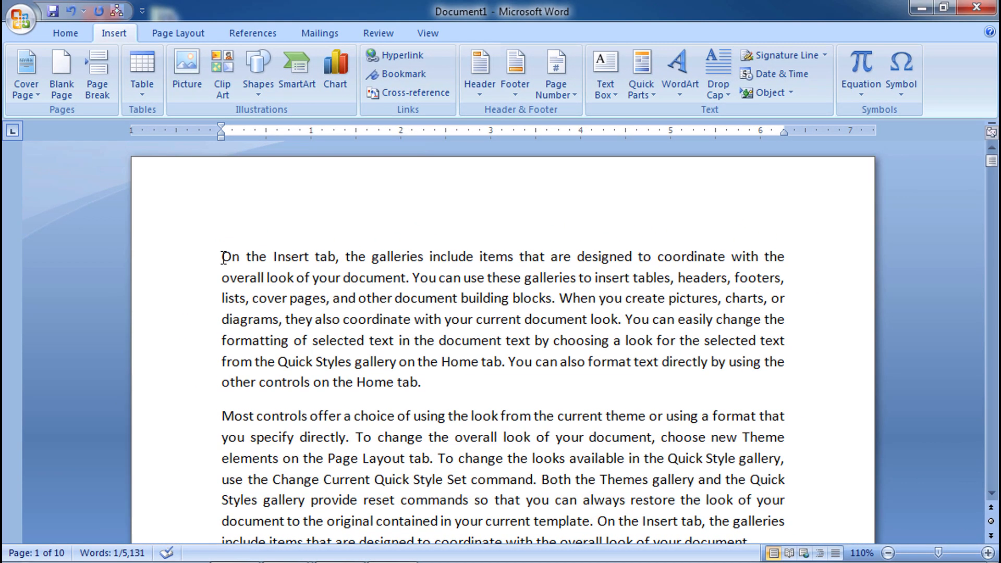
{"action": "left_click", "coordinate": [224, 257]}
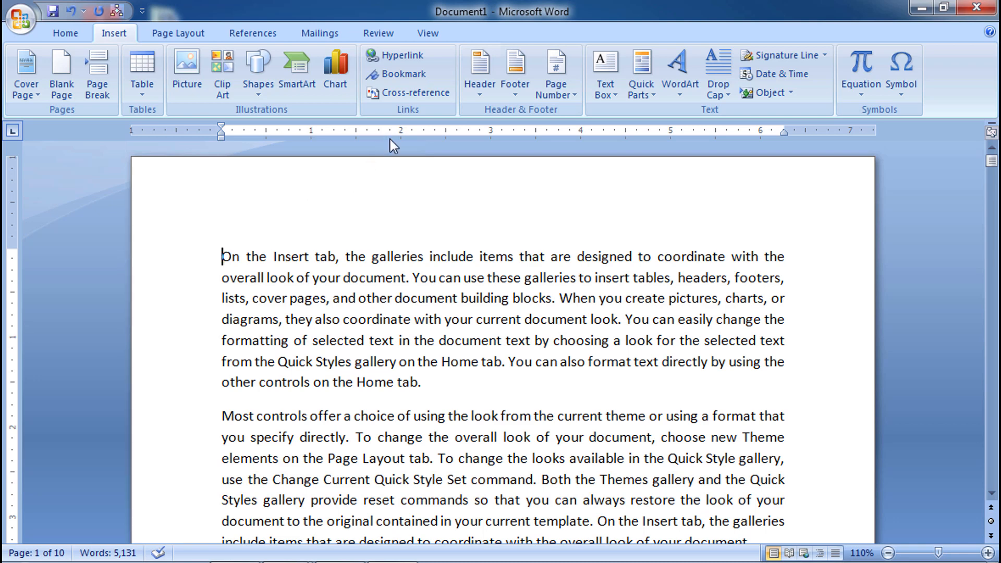
{"action": "left_click", "coordinate": [418, 73]}
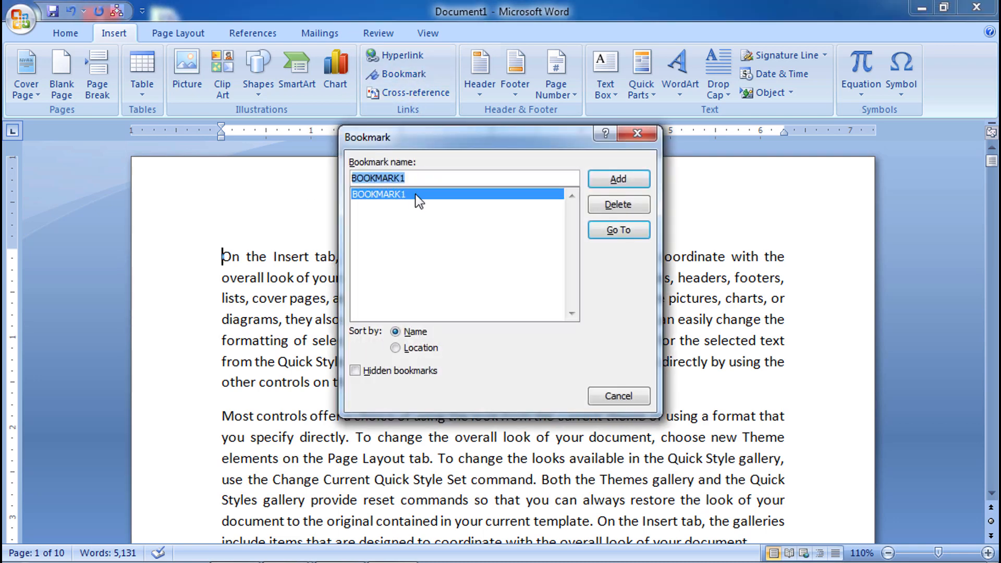
{"action": "left_click", "coordinate": [621, 240]}
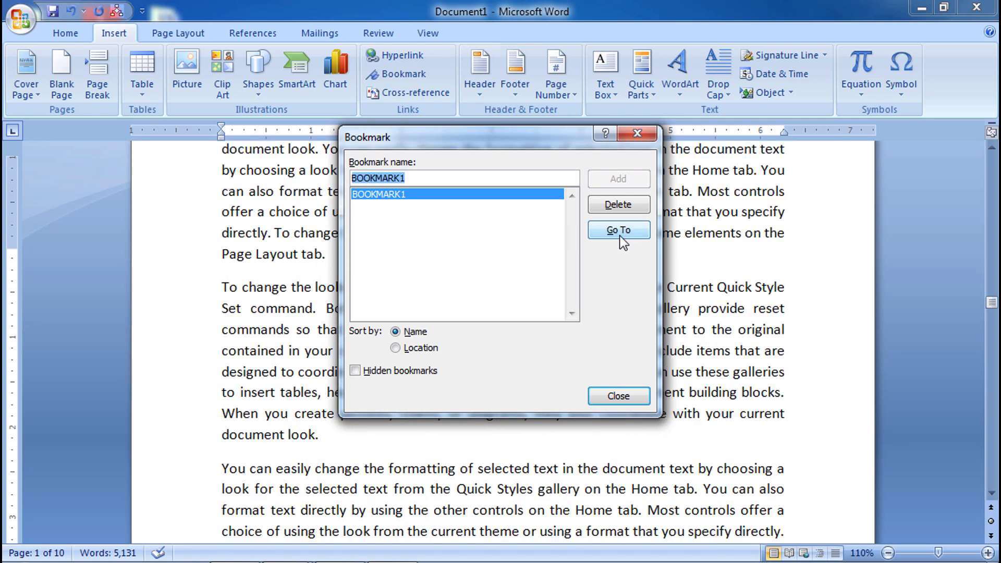
{"action": "left_click", "coordinate": [620, 397]}
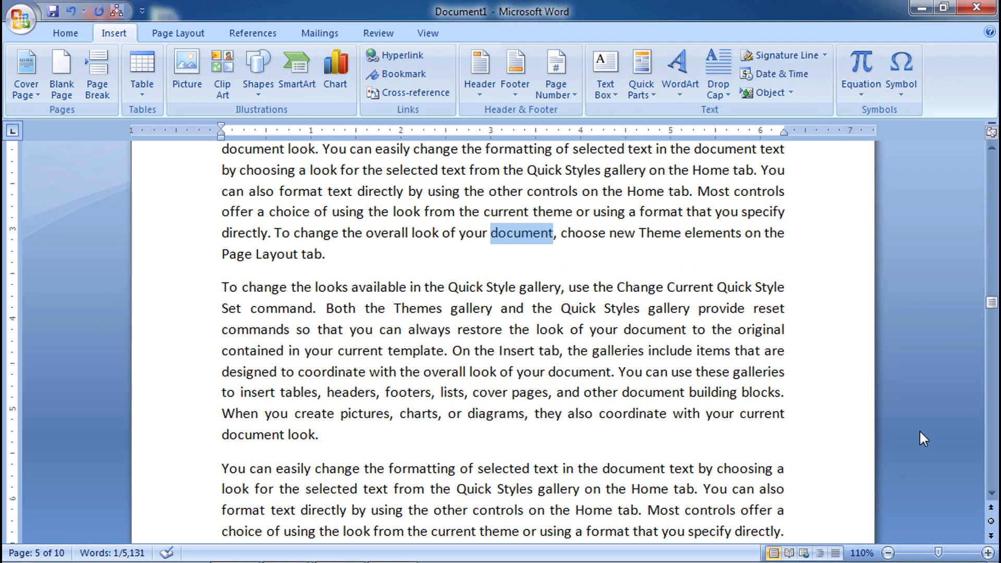
- Add a bookmark named BOOKMARK2 to the word "Quick" in the second paragraph on page 9
{"action": "left_click", "coordinate": [991, 536]}
{"action": "left_click", "coordinate": [990, 537]}
{"action": "left_click", "coordinate": [991, 537]}
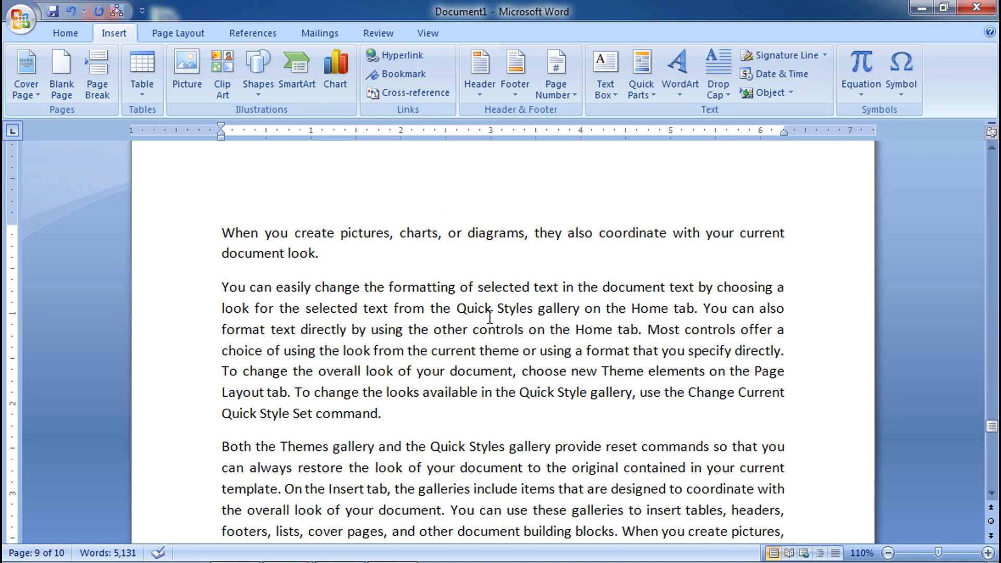
{"action": "left_click_drag", "start_coordinate": [492, 308], "coordinate": [457, 309]}
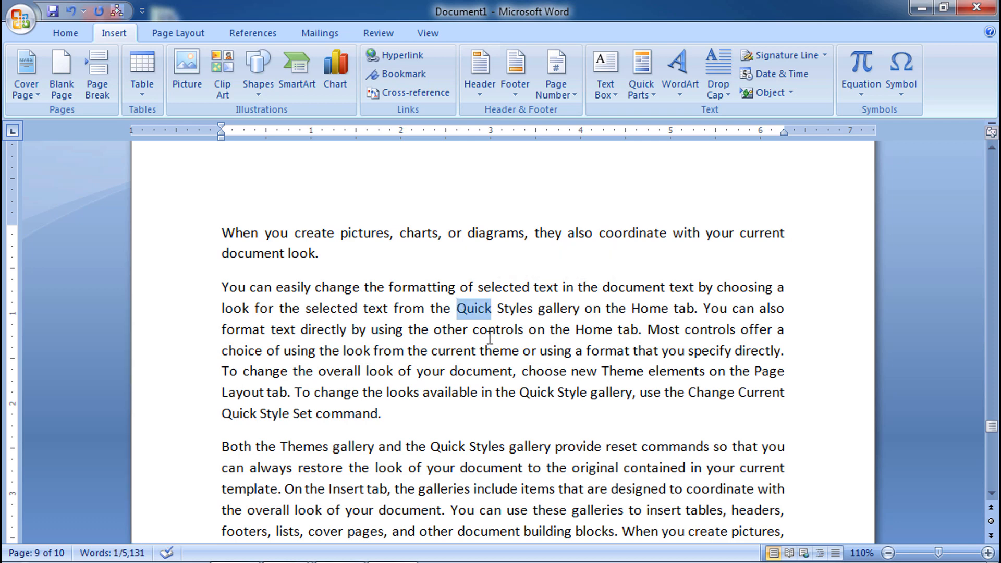
{"action": "left_click", "coordinate": [421, 79]}
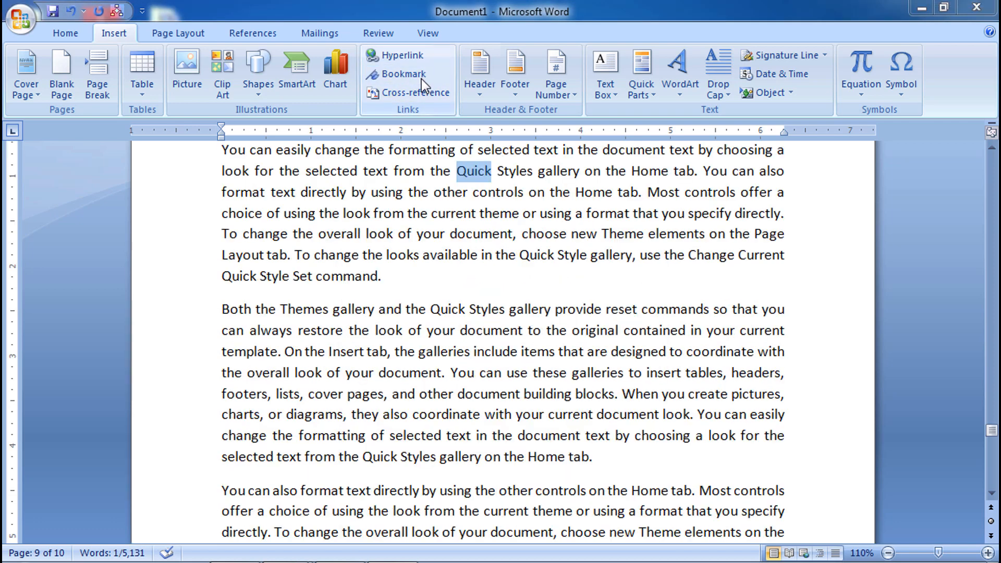
{"action": "type", "text": "M"}
{"action": "key", "text": "BackSpace"}
{"action": "type", "text": "BOOKMARK2"}
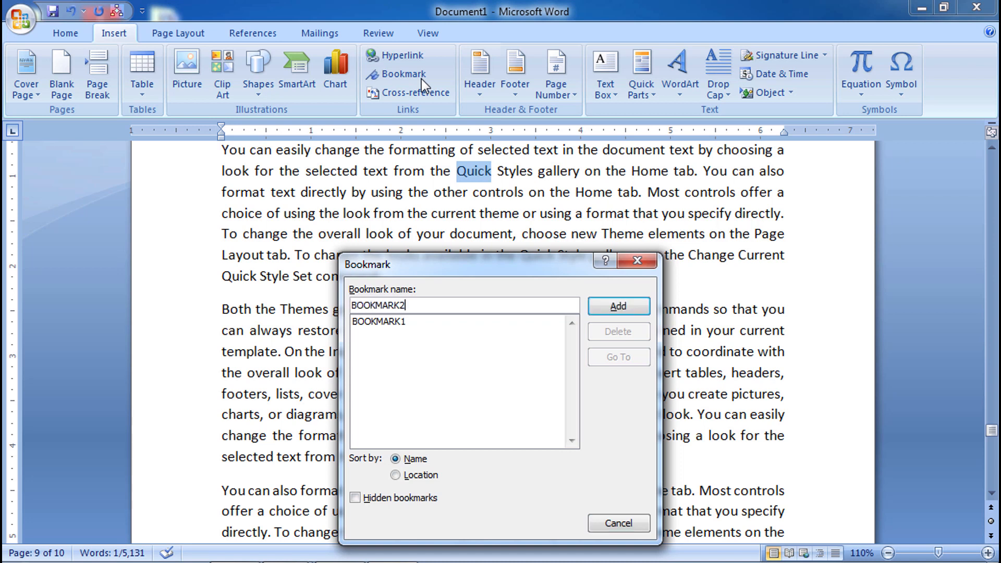
{"action": "left_click", "coordinate": [623, 307]}
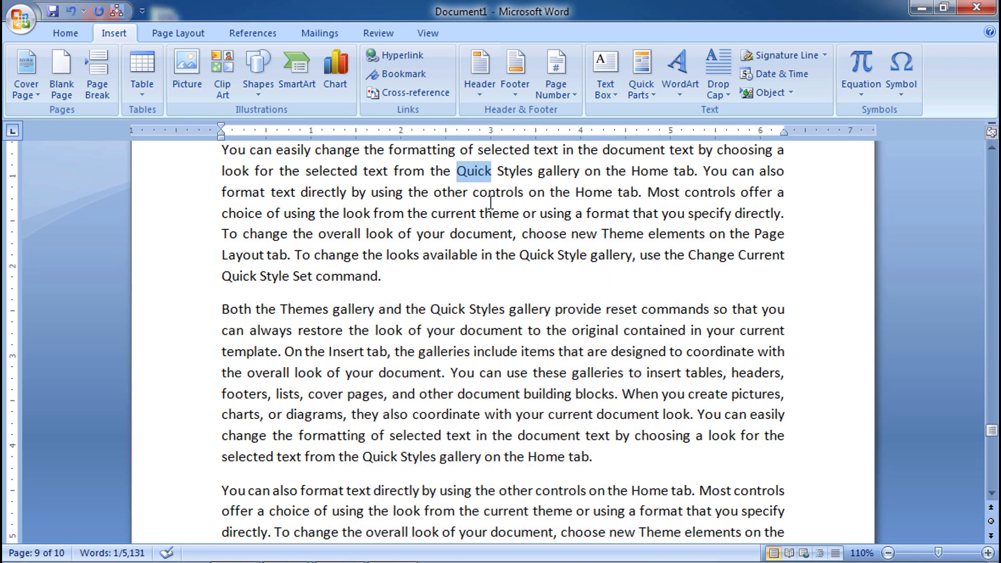
- Save the document as BOOKMARK in the Documents library and close it
{"action": "left_click", "coordinate": [25, 25]}
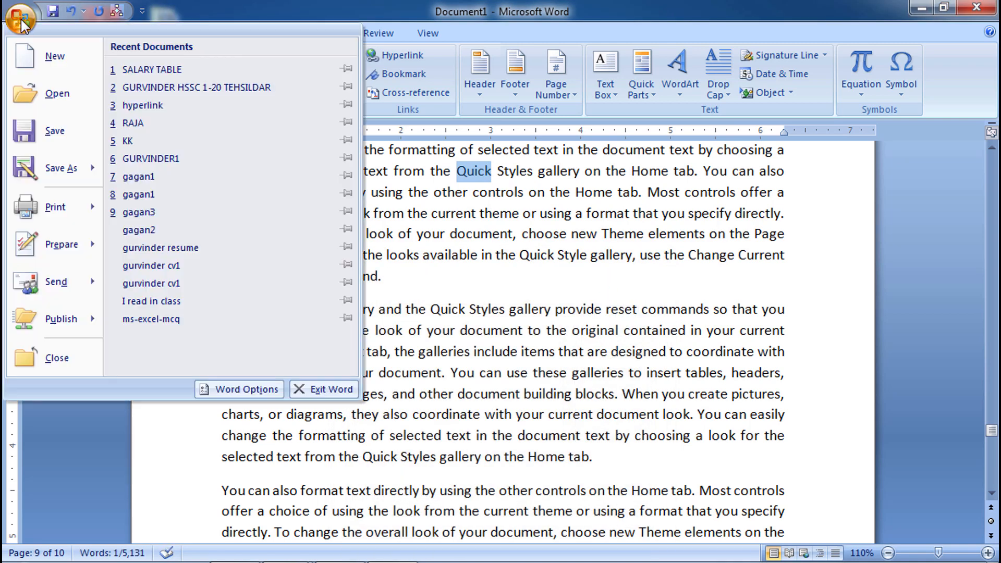
{"action": "left_click", "coordinate": [67, 129]}
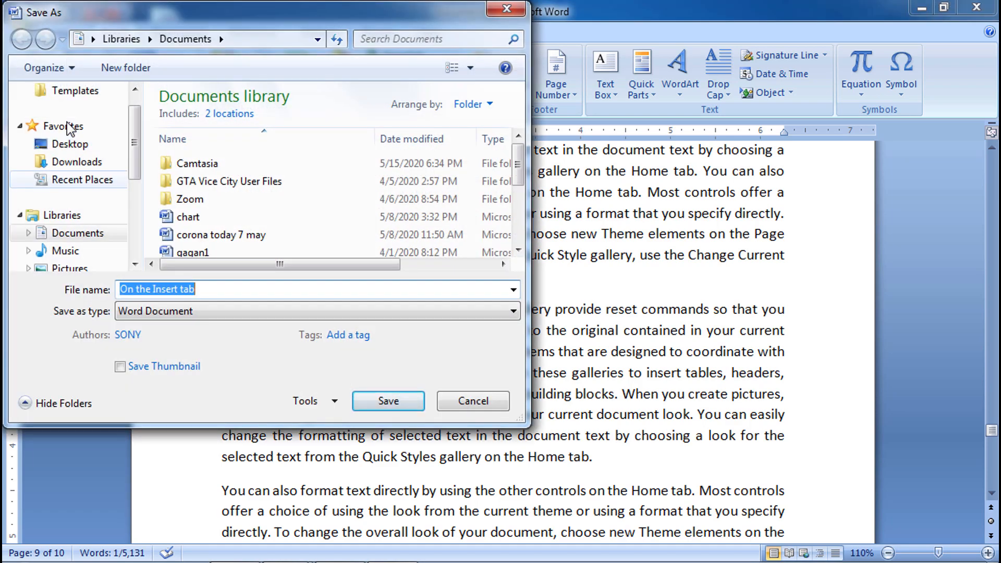
{"action": "type", "text": "BOOKMARK"}
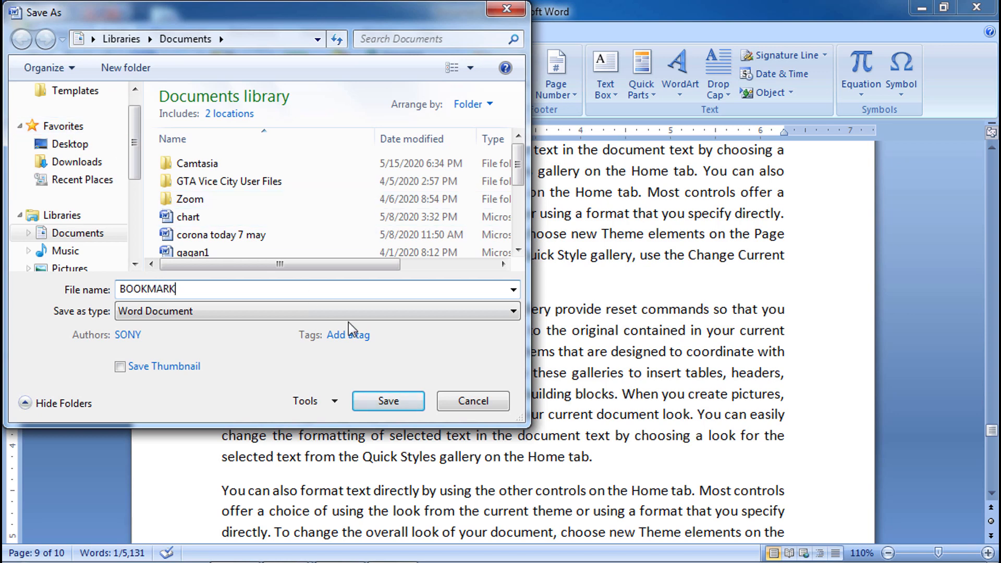
{"action": "left_click", "coordinate": [386, 402]}
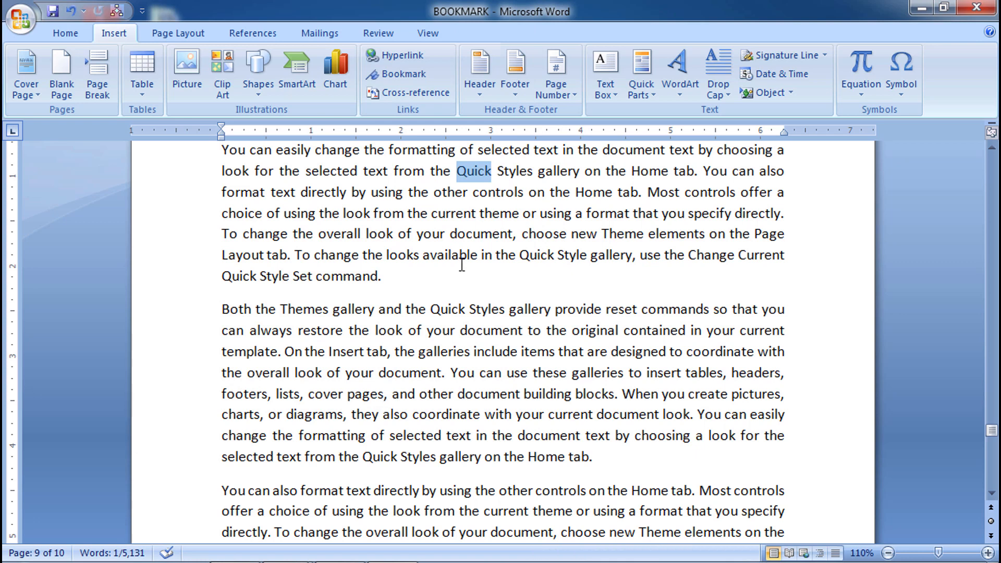
{"action": "left_click", "coordinate": [21, 20]}
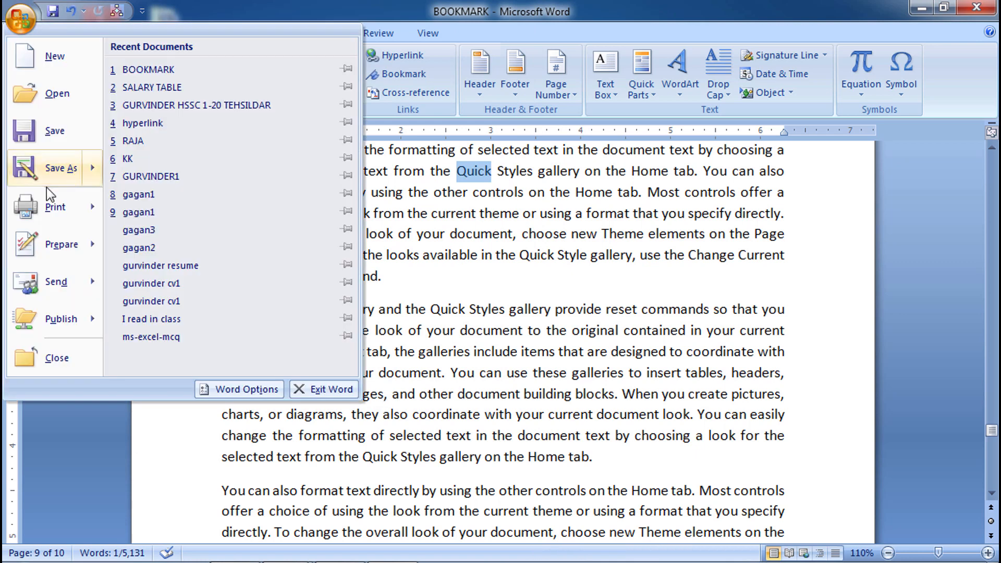
{"action": "left_click", "coordinate": [49, 354]}
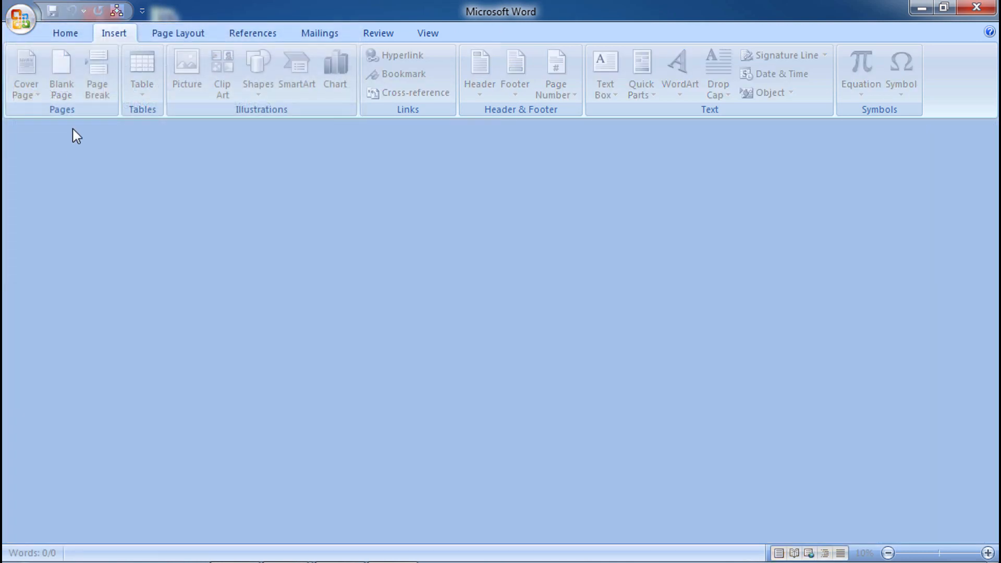
- Reopen the BOOKMARK document from the Documents library
{"action": "left_click", "coordinate": [23, 22]}
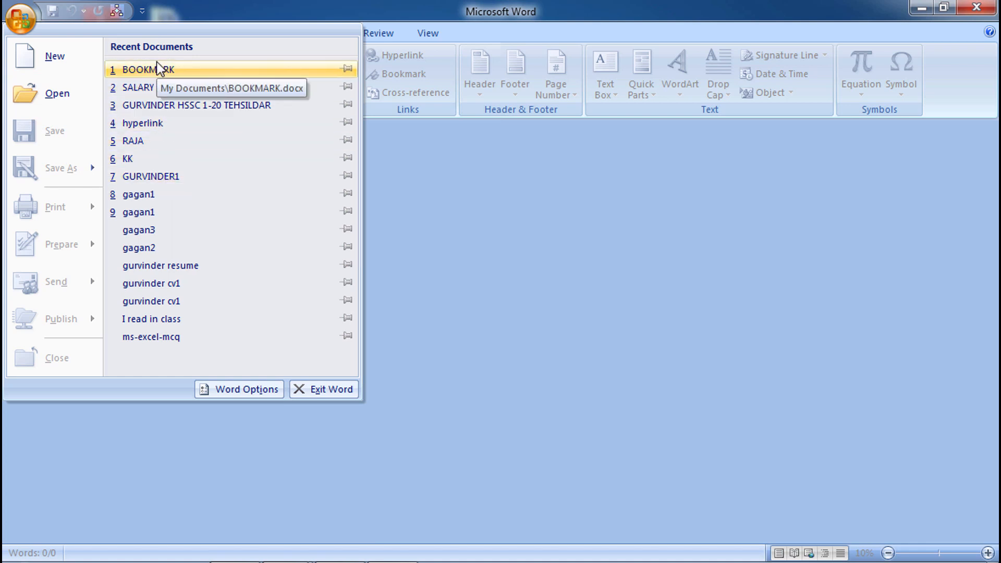
{"action": "left_click", "coordinate": [34, 97]}
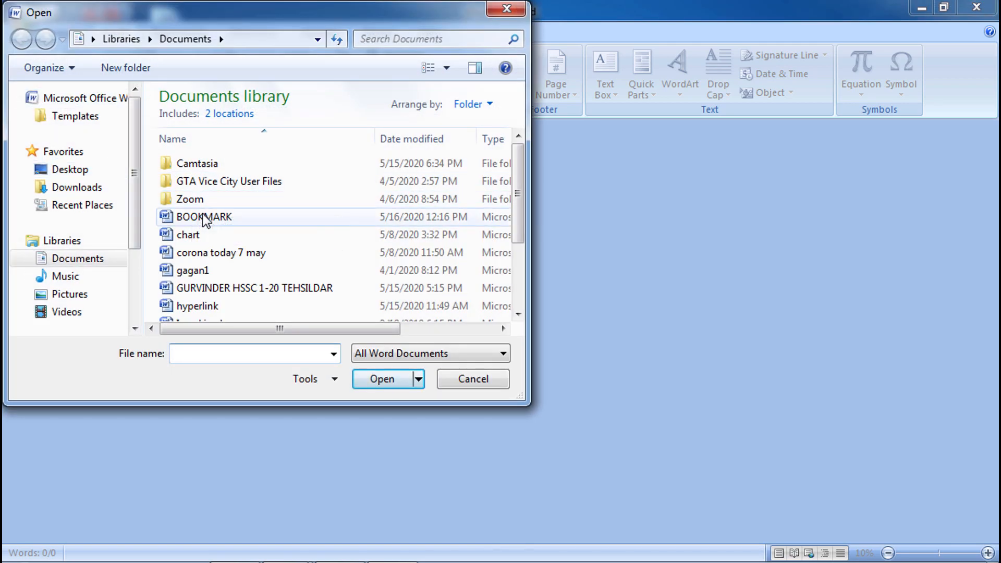
{"action": "left_click", "coordinate": [203, 218]}
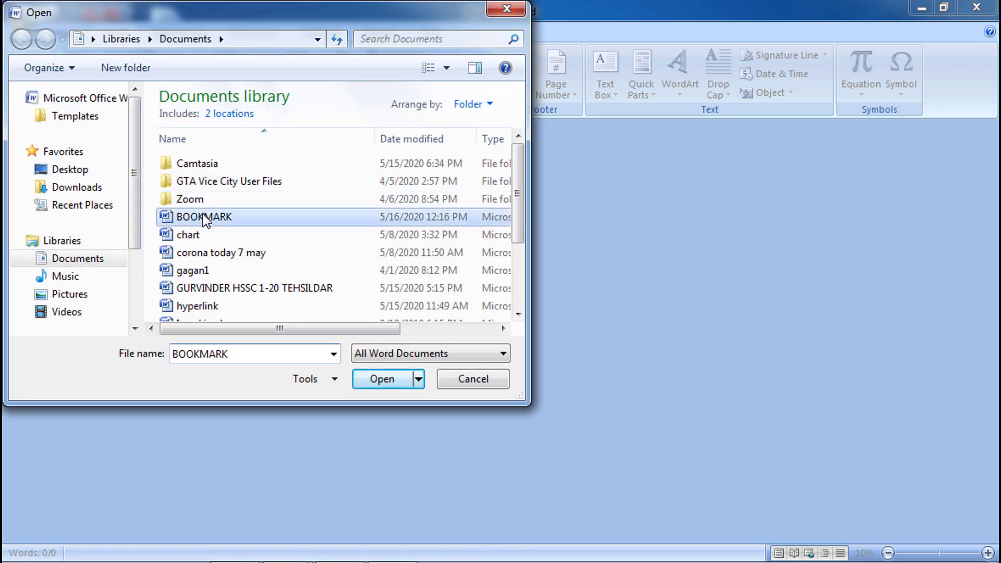
{"action": "left_click", "coordinate": [377, 383]}
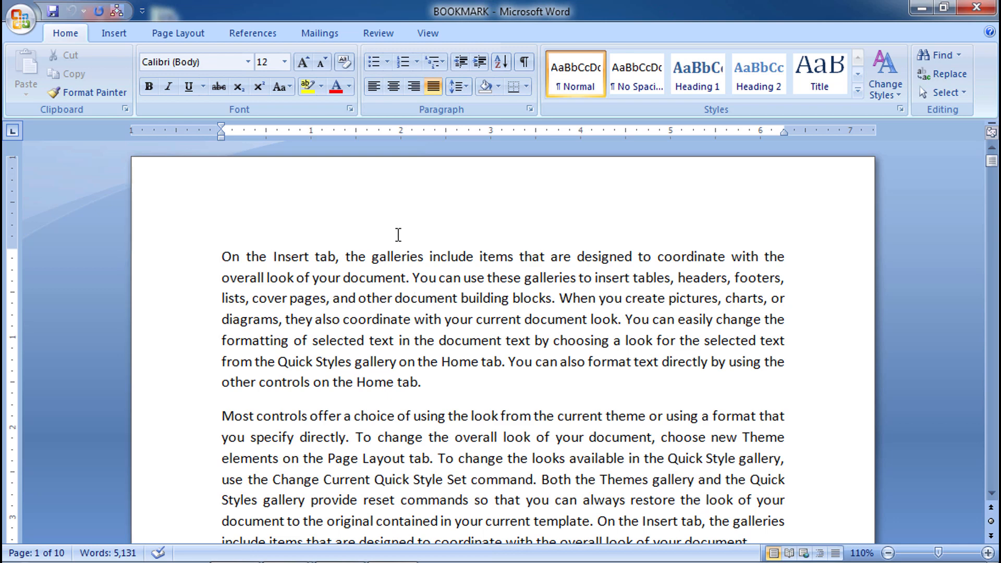
- Jump from the start of the document to BOOKMARK2, closing the bookmark dialog
{"action": "left_click", "coordinate": [113, 32]}
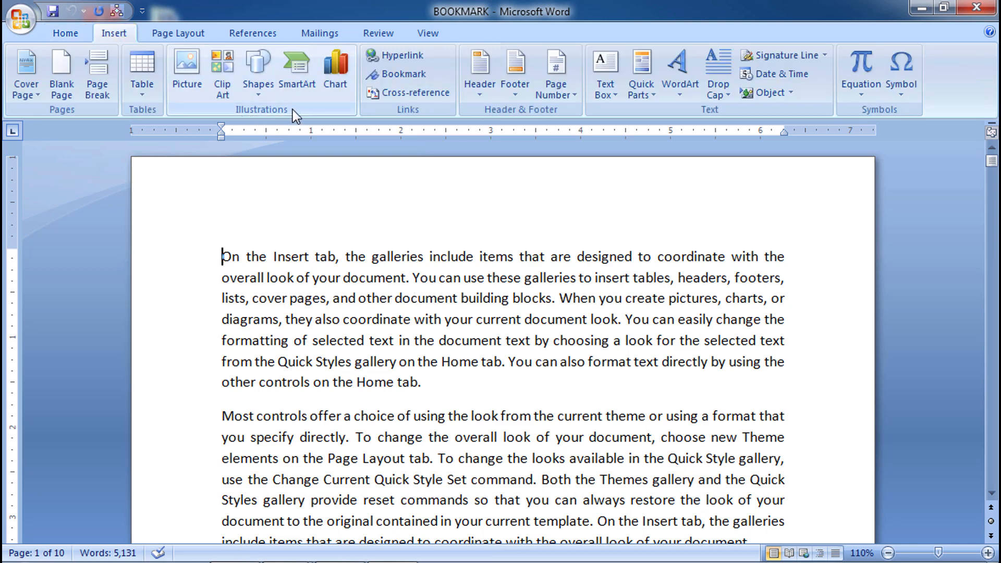
{"action": "left_click", "coordinate": [392, 76]}
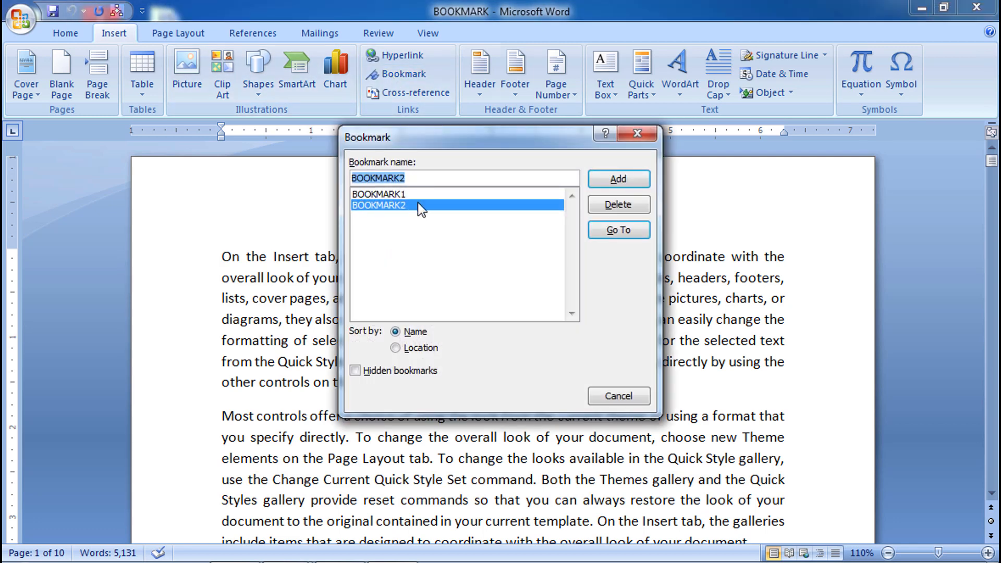
{"action": "left_click", "coordinate": [608, 232]}
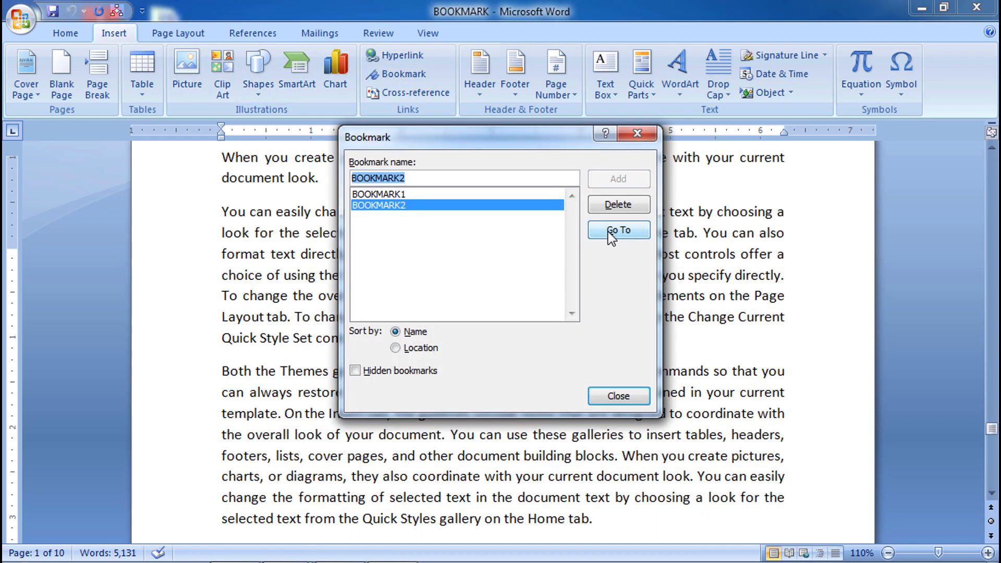
{"action": "left_click", "coordinate": [627, 395]}
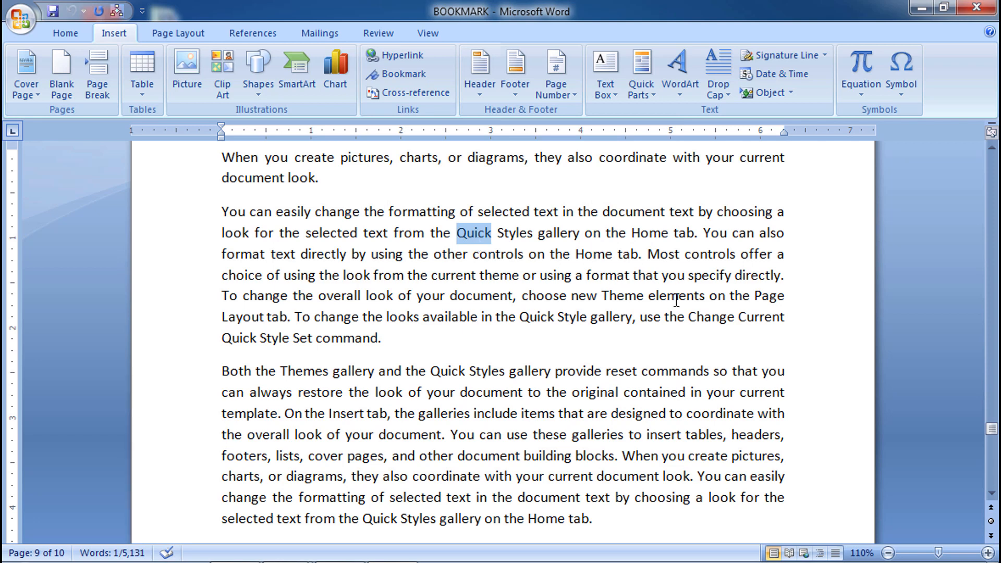
- Insert an empty line above the first paragraph of the document and place the cursor in it
{"action": "left_click_drag", "start_coordinate": [993, 428], "coordinate": [993, 161]}
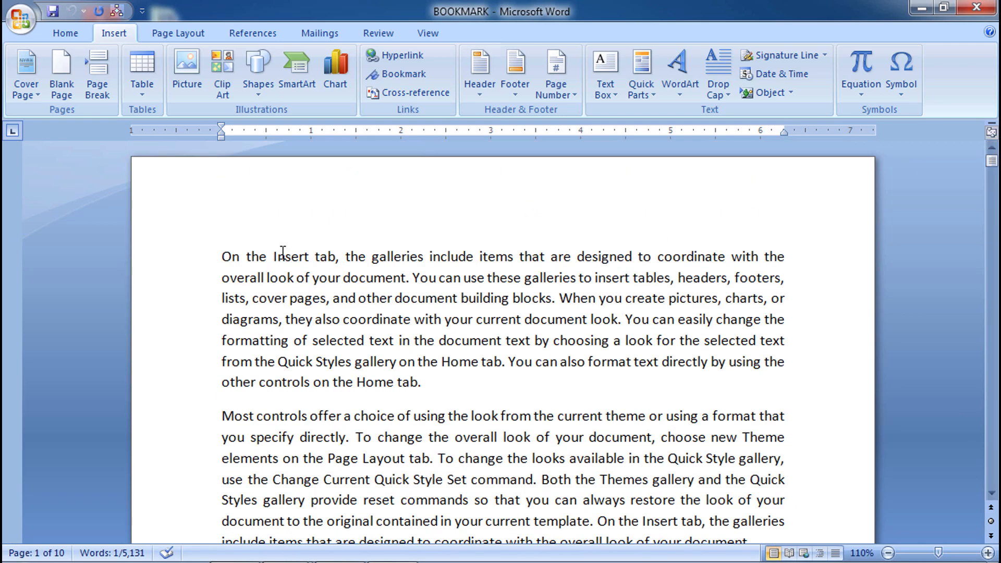
{"action": "left_click", "coordinate": [223, 256]}
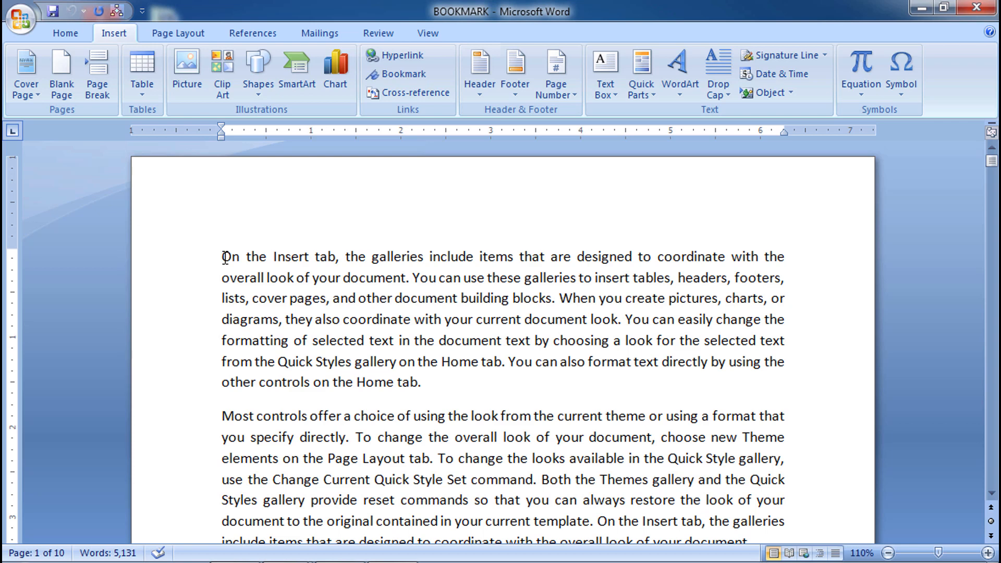
{"action": "key", "text": "Return"}
{"action": "key", "text": "Up"}
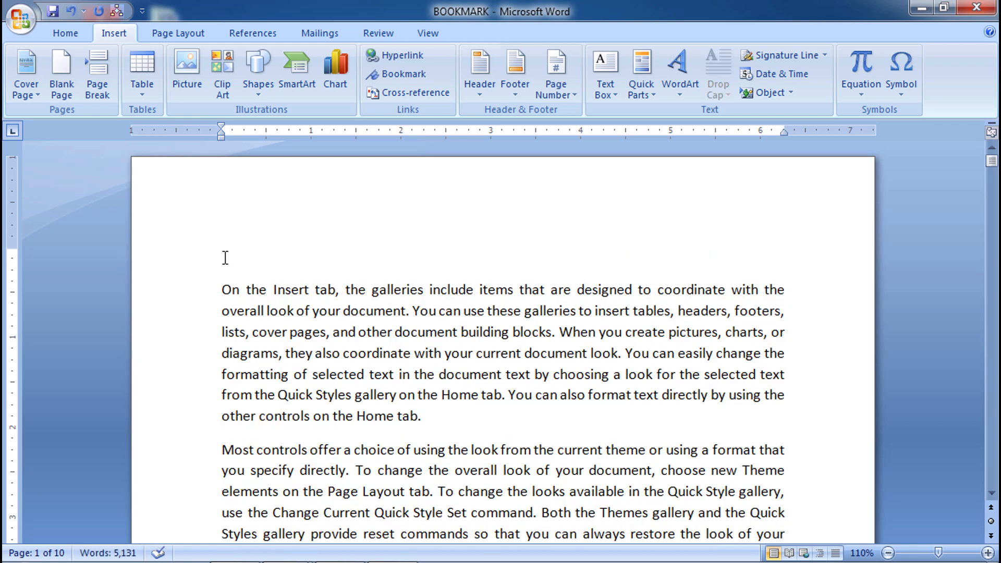
- Insert a hyperlink on the empty first line to the existing file chart.docx in My Documents
{"action": "left_click", "coordinate": [417, 57]}
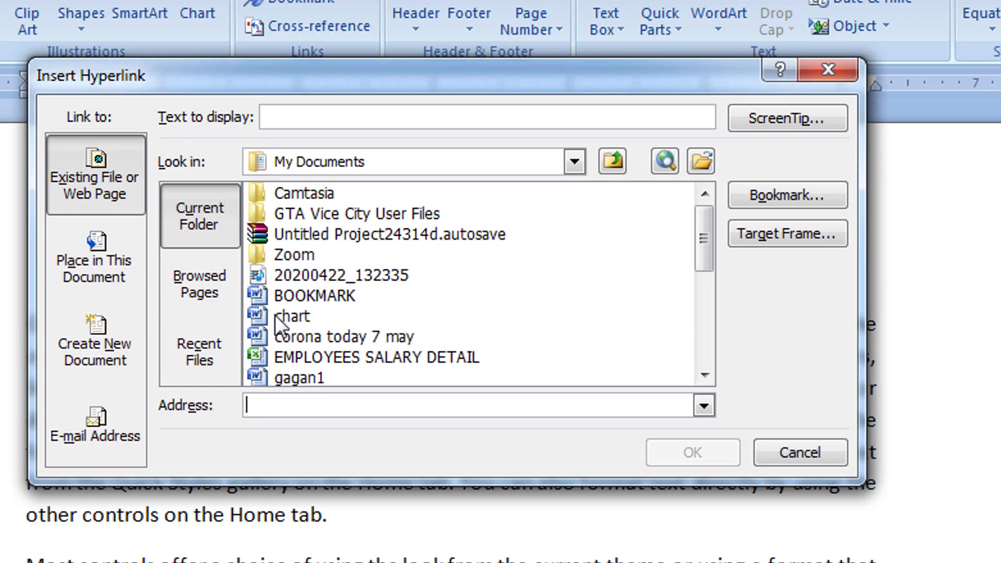
{"action": "left_click", "coordinate": [199, 299]}
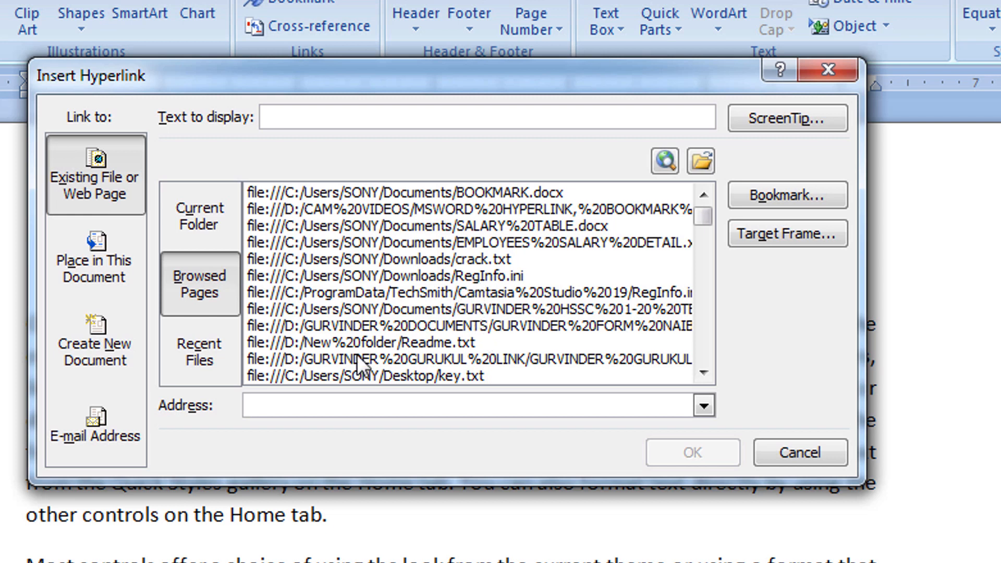
{"action": "left_click", "coordinate": [216, 358]}
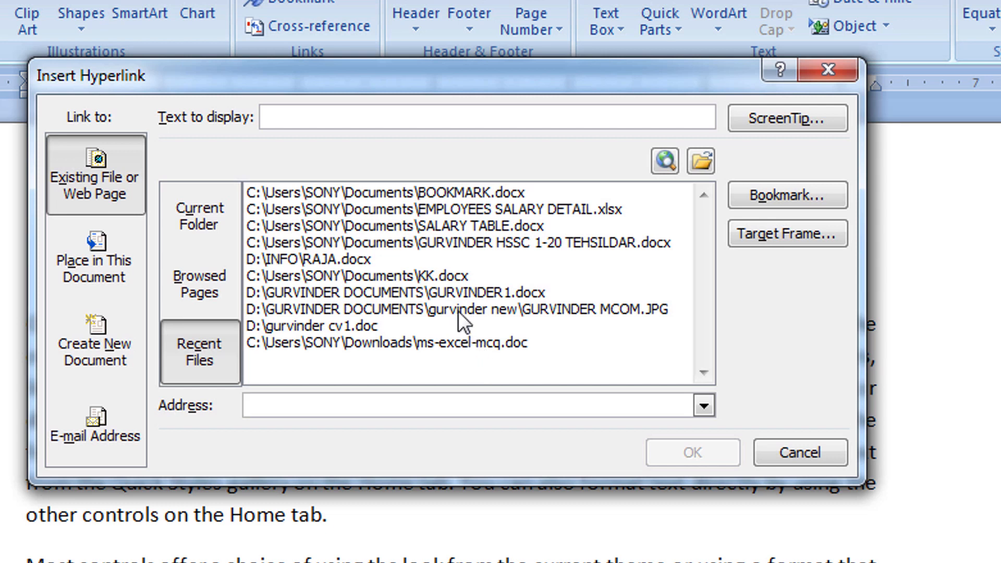
{"action": "left_click", "coordinate": [218, 238]}
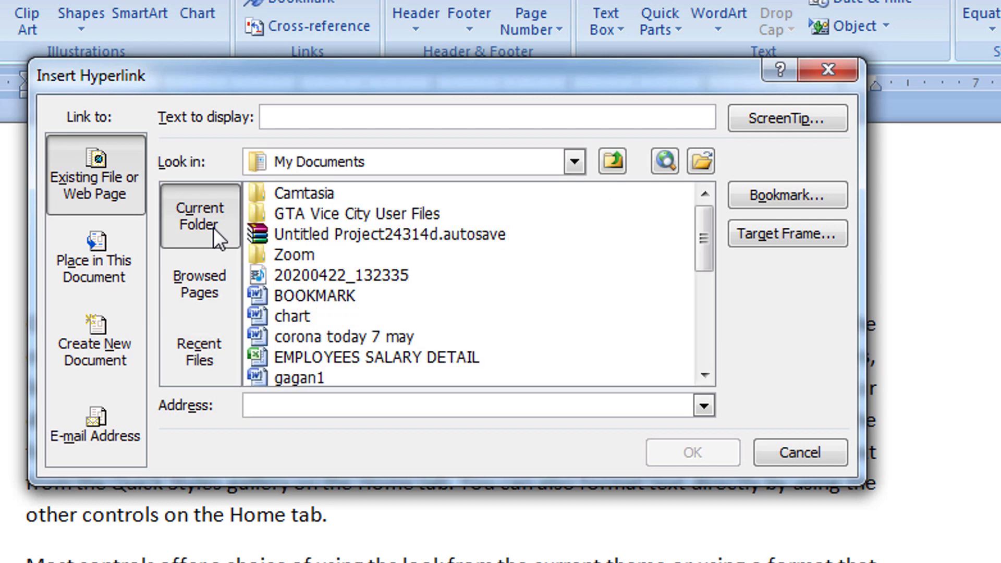
{"action": "left_click", "coordinate": [297, 319]}
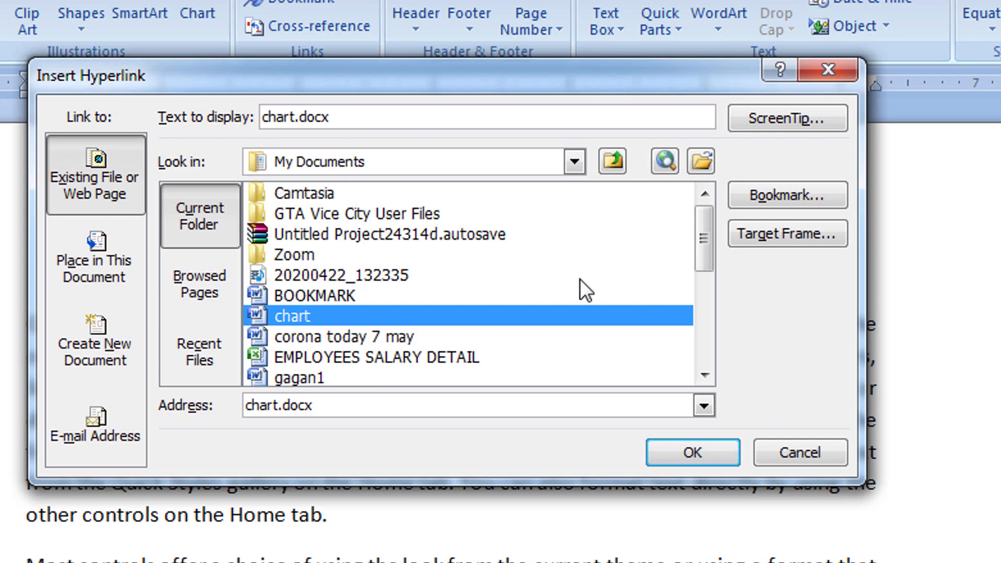
{"action": "left_click", "coordinate": [699, 450]}
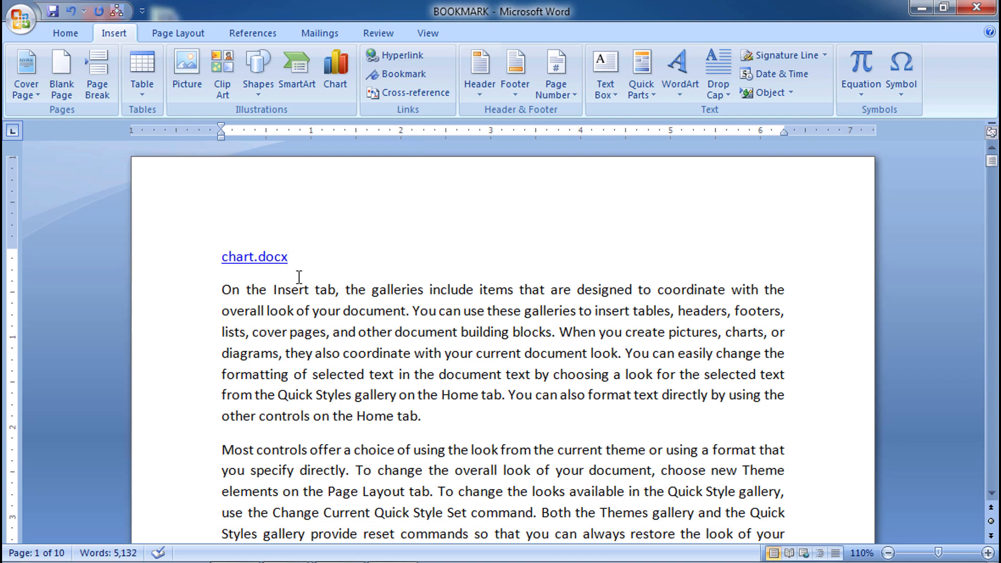
- Follow the chart.docx hyperlink to open the linked document and show the start of its first page
{"action": "mouse_move", "coordinate": [248, 260]}
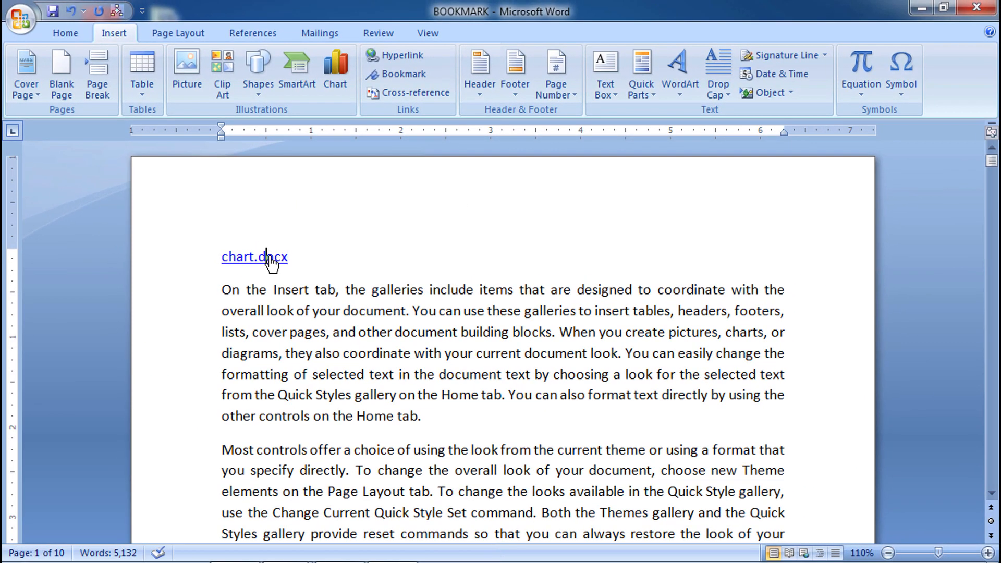
{"action": "left_click", "coordinate": [269, 257], "text": "ctrl"}
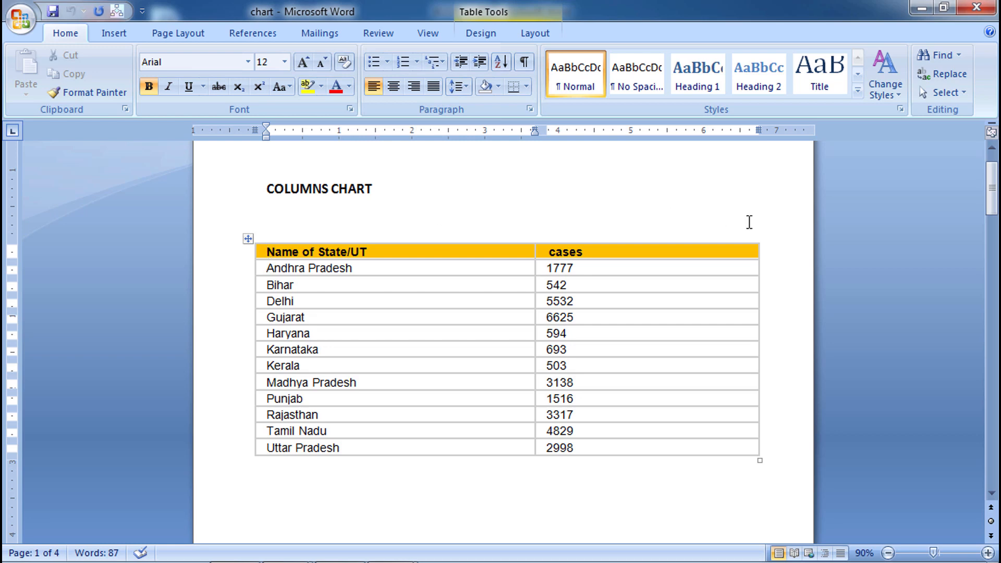
{"action": "left_click_drag", "start_coordinate": [992, 190], "coordinate": [988, 163]}
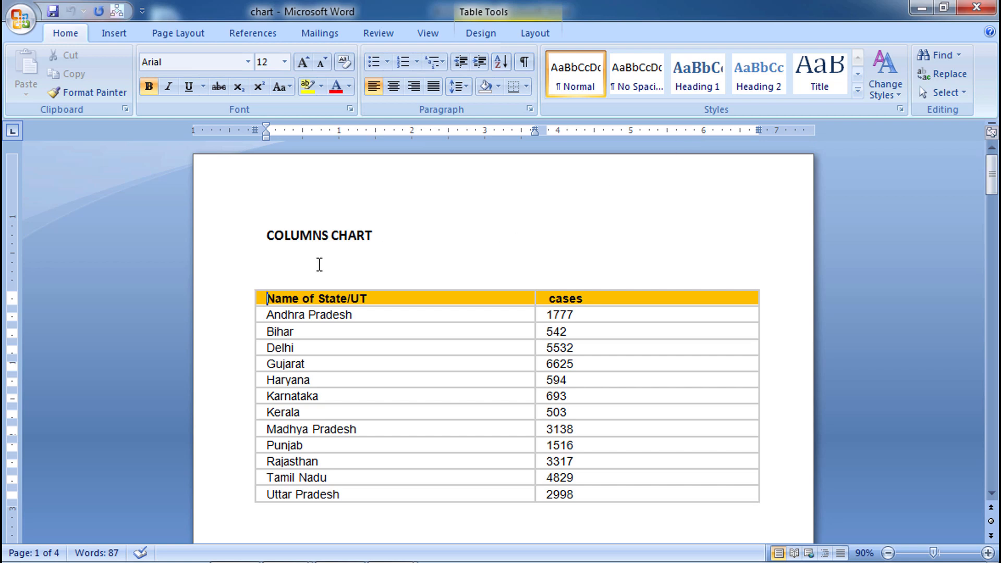
- Insert an empty line above the COLUMNS CHART heading in the chart document and place the cursor in it
{"action": "left_click", "coordinate": [290, 257]}
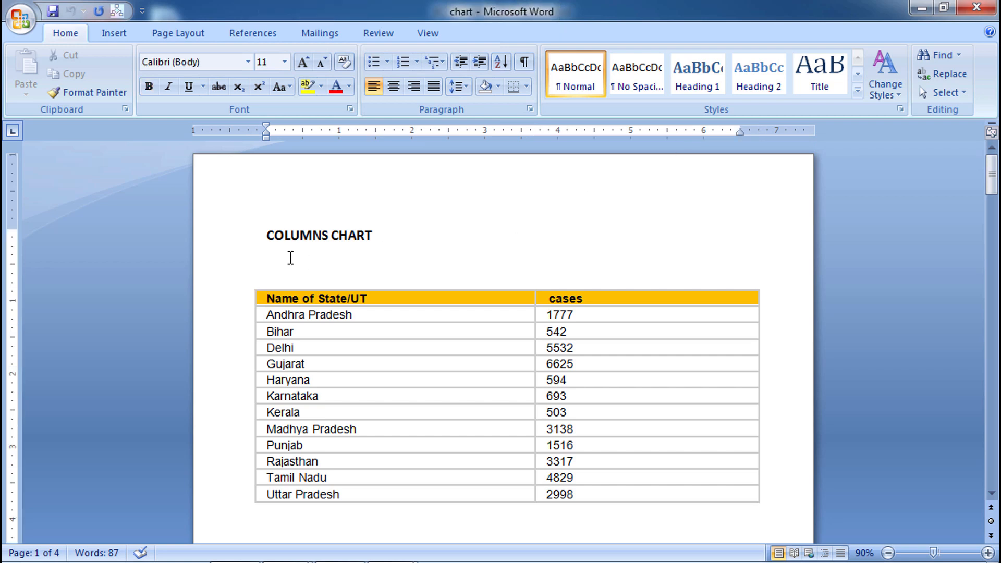
{"action": "key", "text": "Up"}
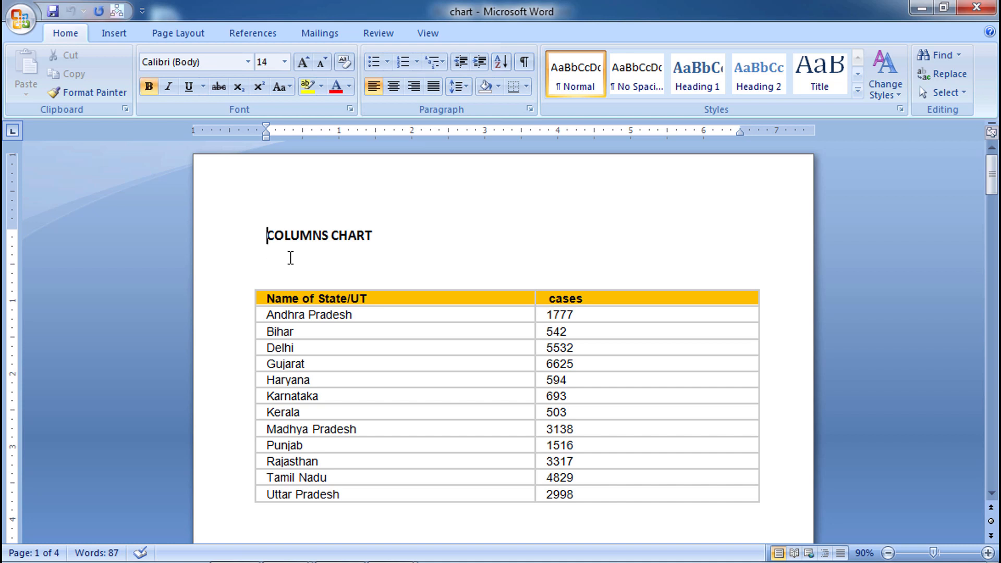
{"action": "key", "text": "Return"}
{"action": "key", "text": "Up"}
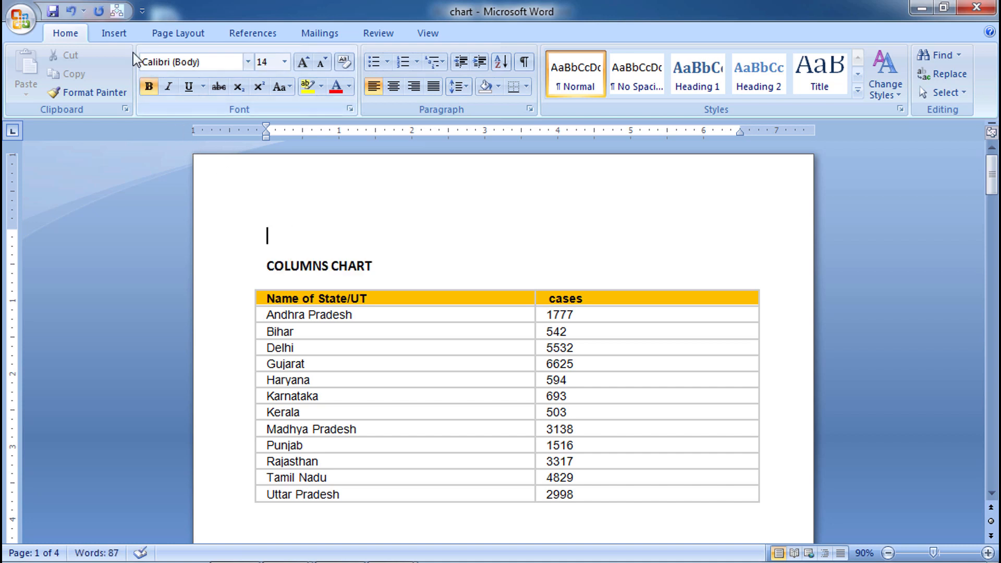
- Insert a hyperlink on the empty first line to the existing file BOOKMARK.docx in My Documents
{"action": "left_click", "coordinate": [115, 34]}
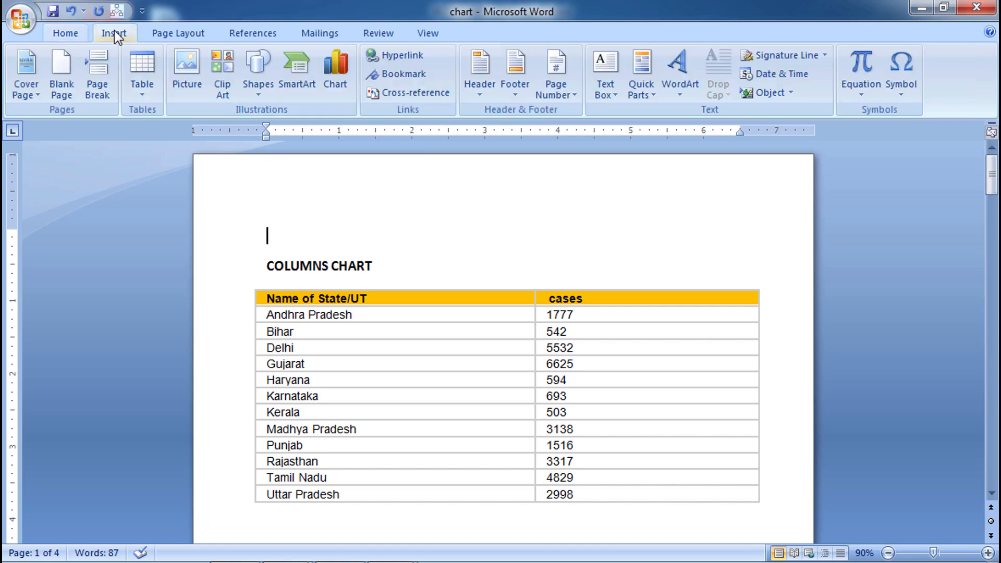
{"action": "left_click", "coordinate": [416, 62]}
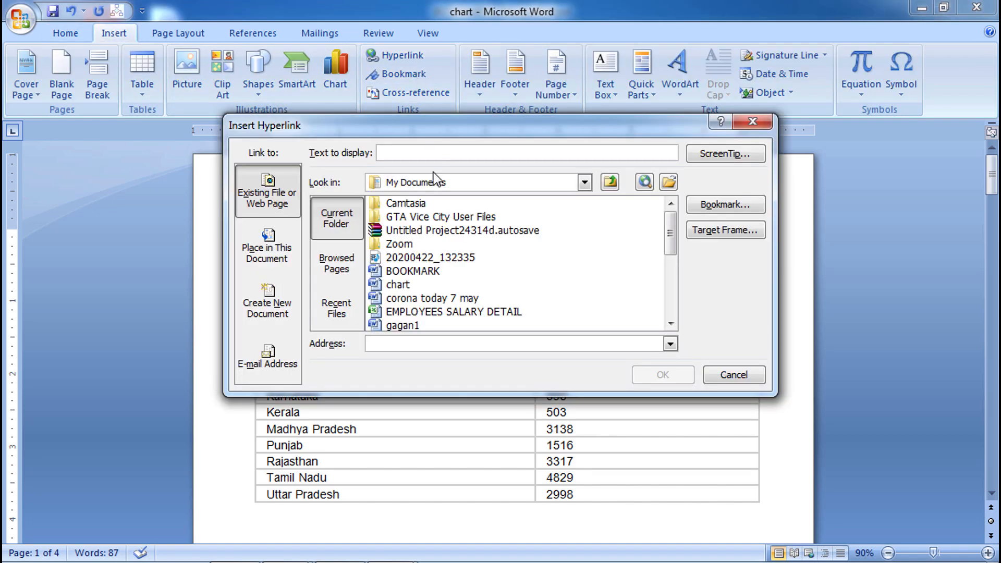
{"action": "left_click", "coordinate": [427, 272]}
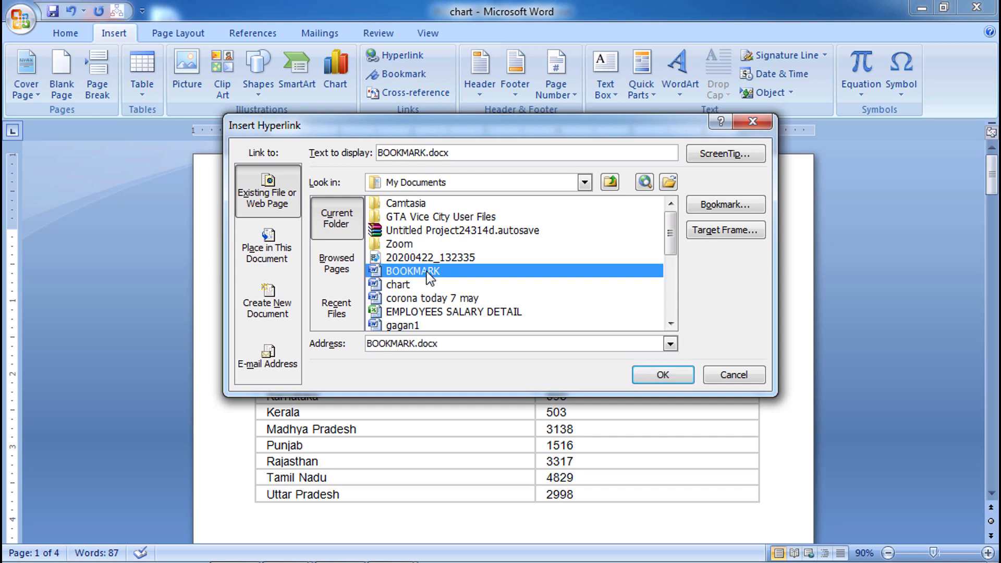
{"action": "left_click", "coordinate": [662, 375]}
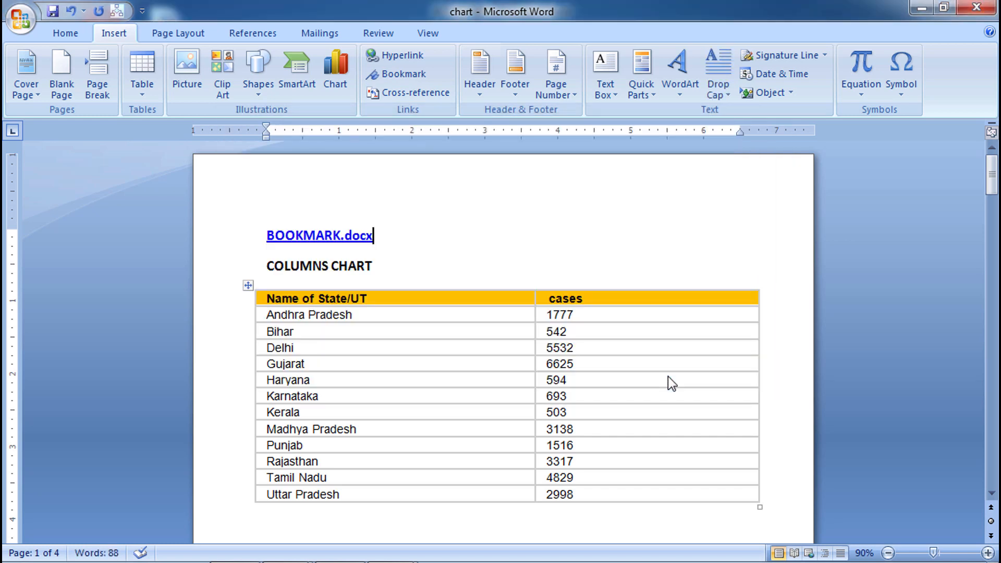
- Follow the BOOKMARK.docx and chart.docx hyperlinks back and forth between the two documents, ending in the BOOKMARK document
{"action": "left_click", "coordinate": [349, 239], "text": "ctrl"}
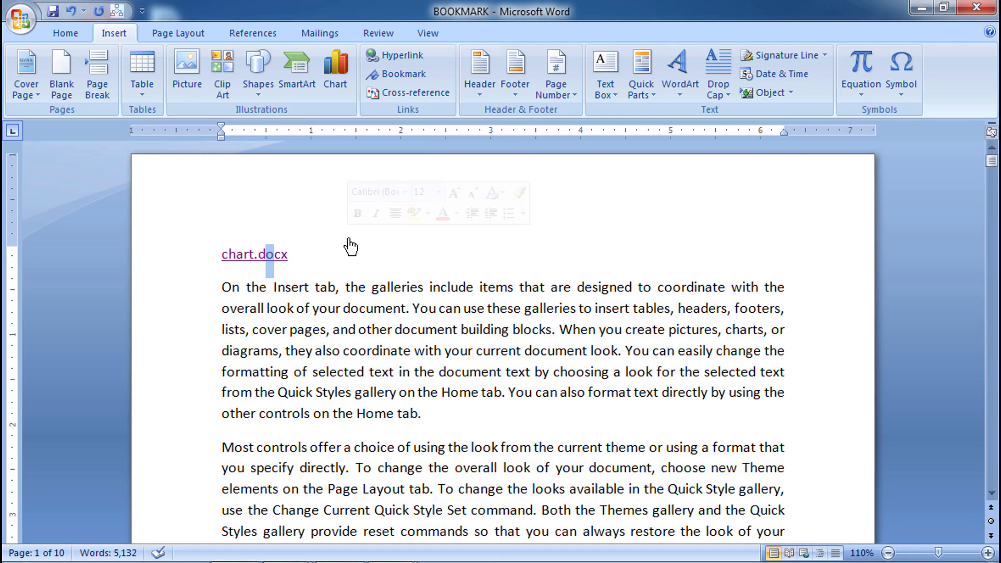
{"action": "left_click", "coordinate": [240, 259], "text": "ctrl"}
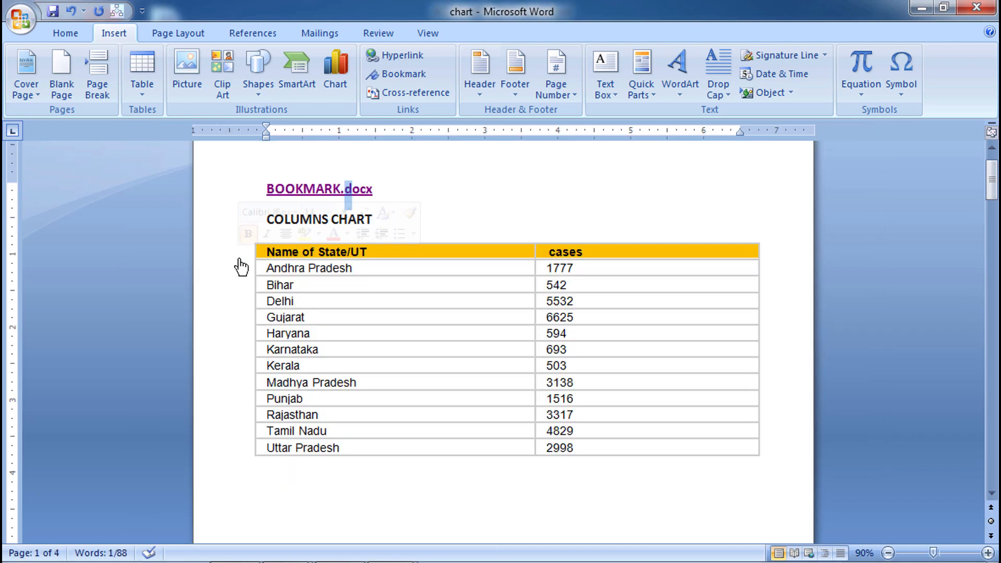
{"action": "left_click", "coordinate": [295, 189], "text": "ctrl"}
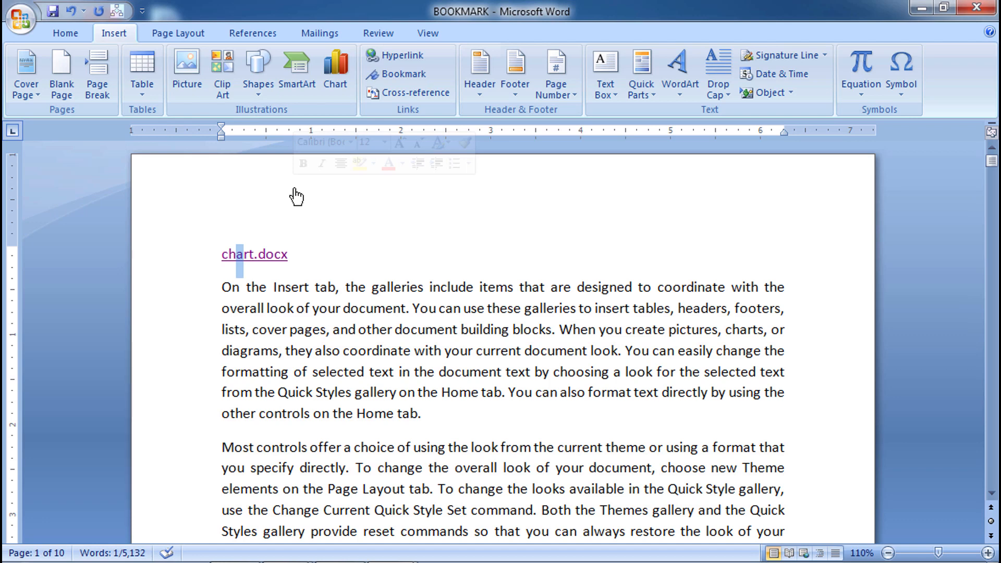
- Insert an empty line between the chart.docx link and the first paragraph and place the cursor in it
{"action": "scroll", "coordinate": [297, 196], "scroll_direction": "down", "scroll_amount": 2}
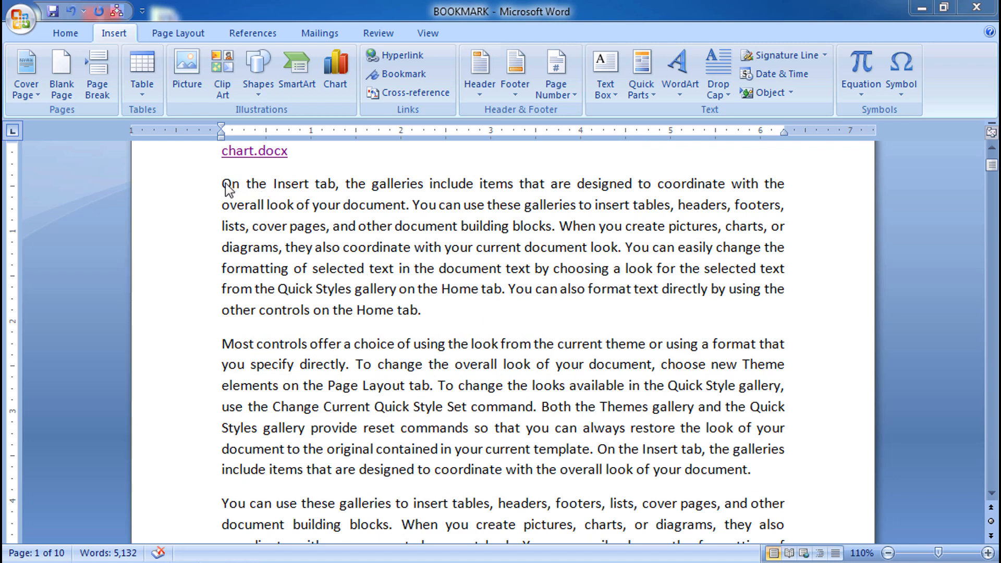
{"action": "key", "text": "Up"}
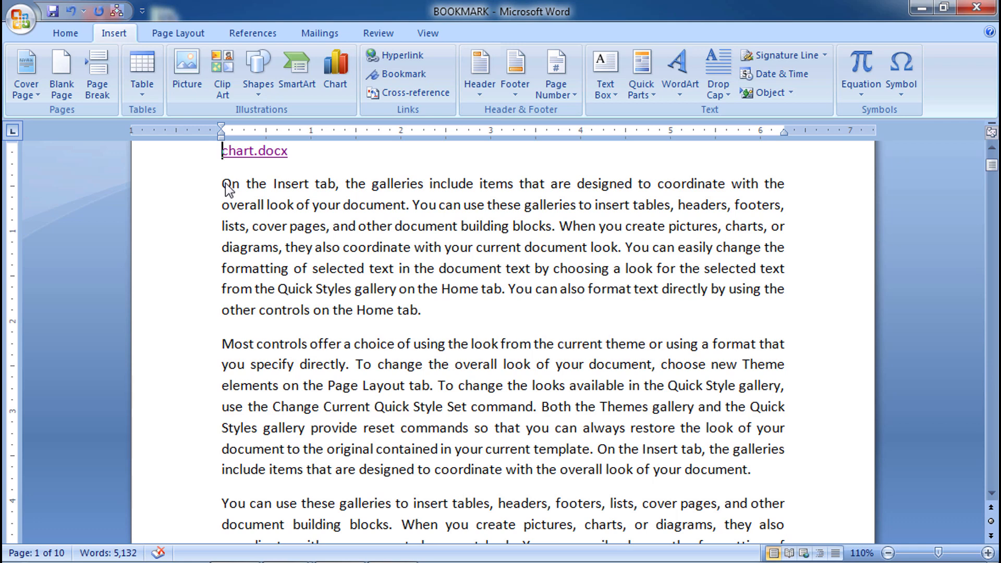
{"action": "key", "text": "Down"}
{"action": "key", "text": "Return"}
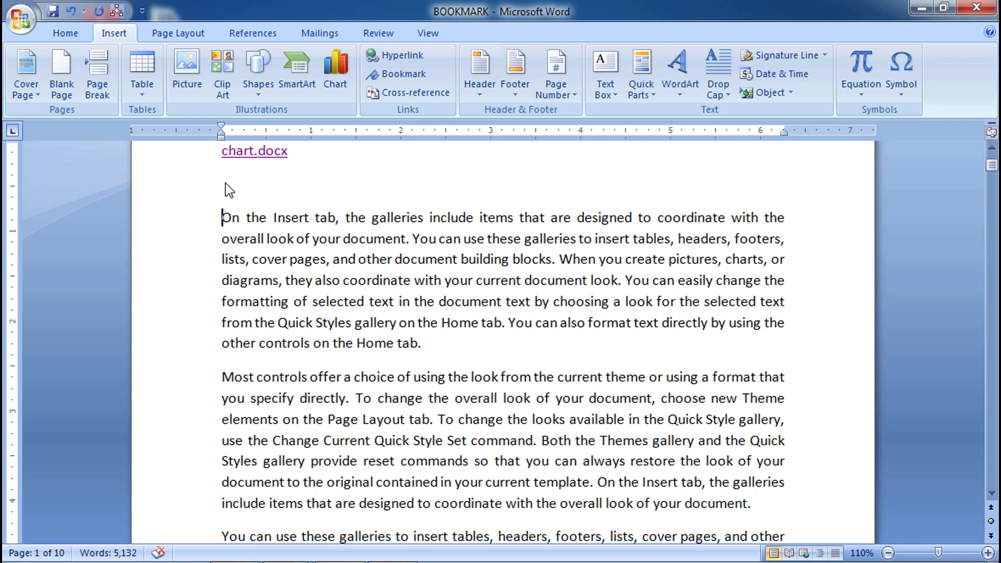
{"action": "key", "text": "Up"}
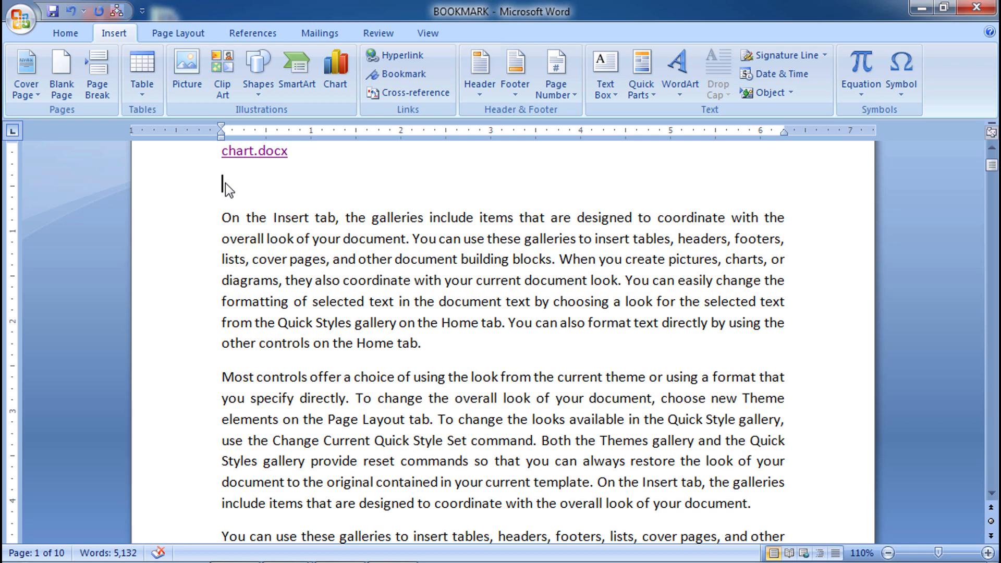
- Insert a hyperlink on the empty line to the "mobile shutting" folder inside the owner's named folder on drive D:
{"action": "left_click", "coordinate": [411, 55]}
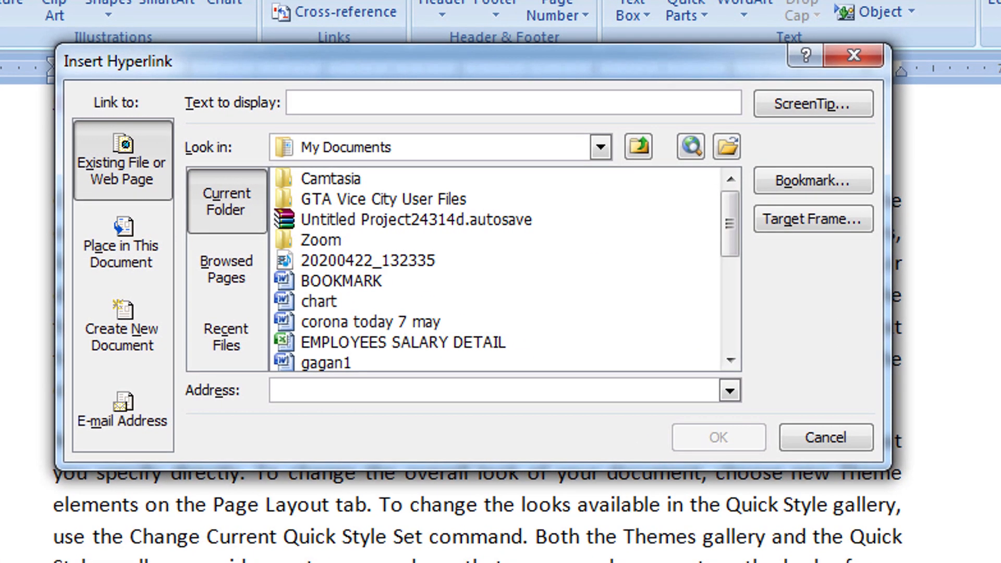
{"action": "left_click", "coordinate": [601, 149]}
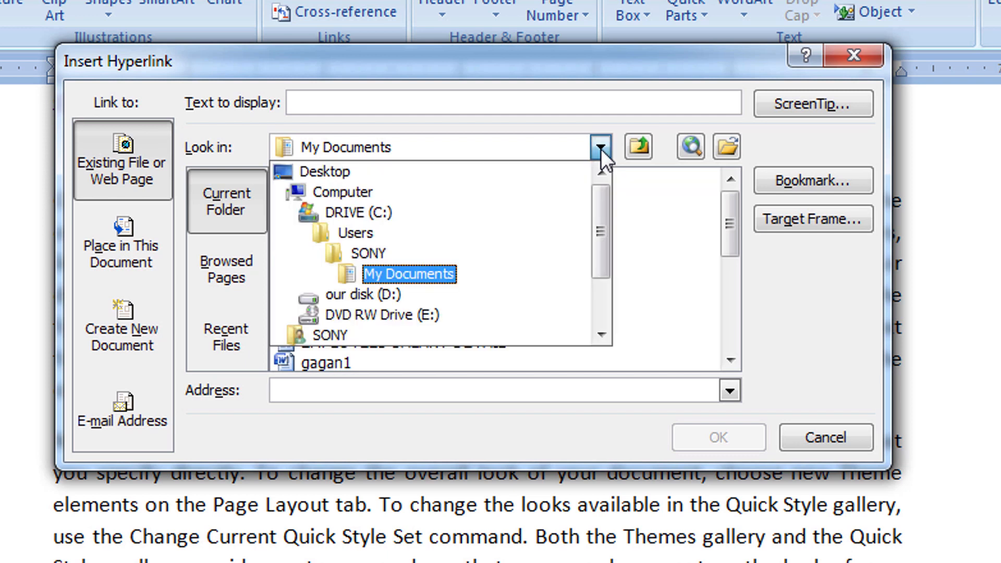
{"action": "left_click", "coordinate": [532, 288]}
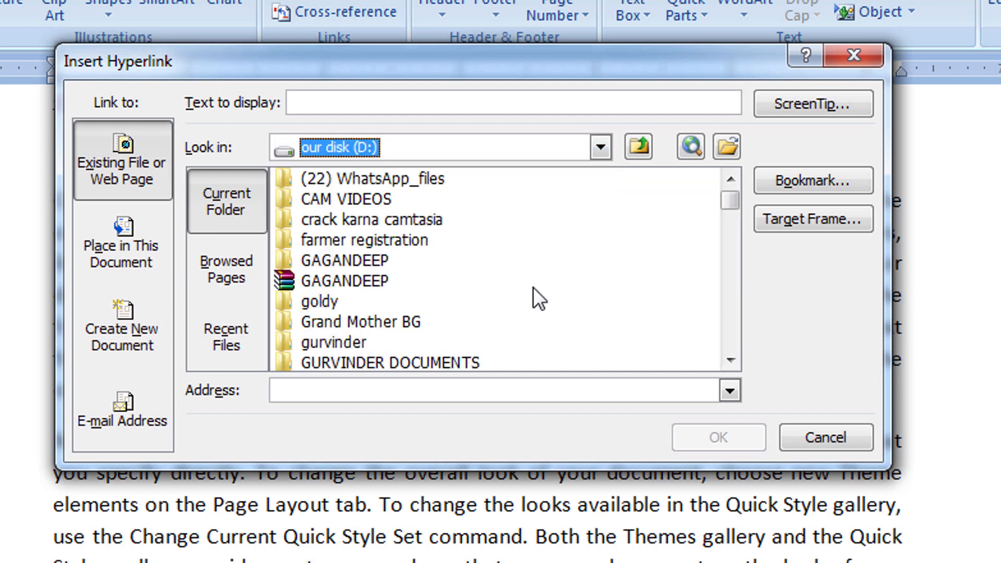
{"action": "left_click", "coordinate": [730, 361]}
{"action": "left_click", "coordinate": [730, 360]}
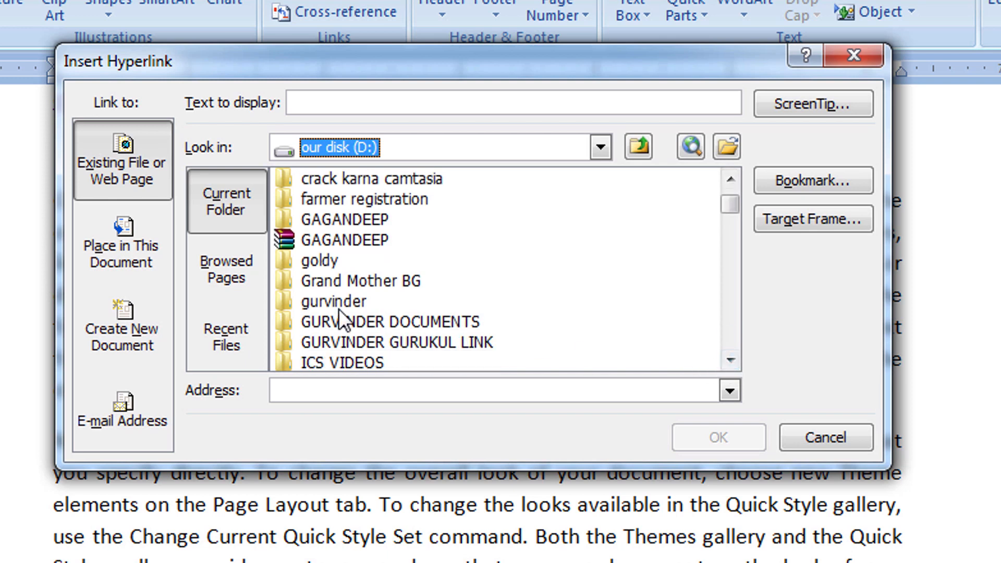
{"action": "left_click", "coordinate": [314, 304]}
{"action": "double_click", "coordinate": [314, 304]}
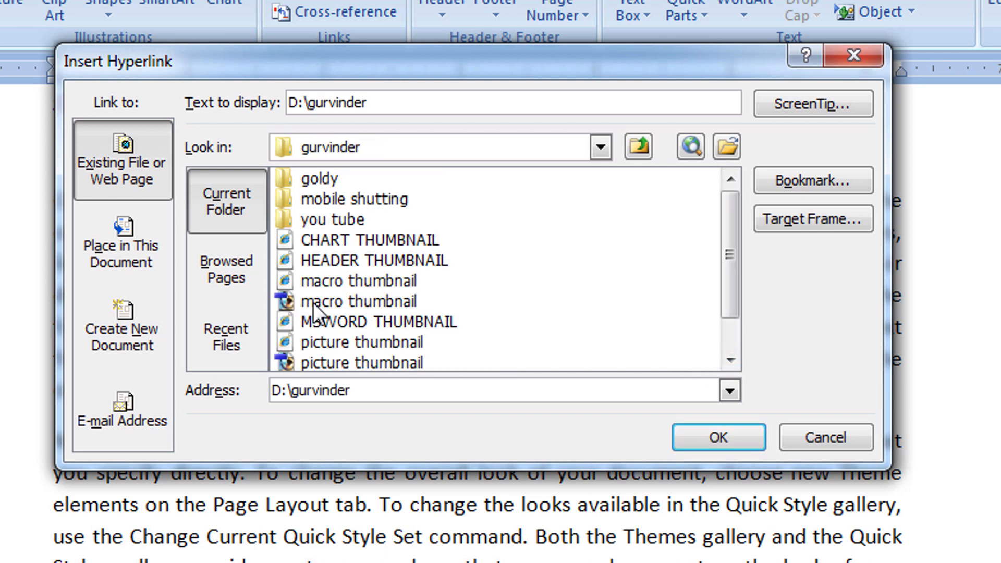
{"action": "left_click", "coordinate": [365, 203]}
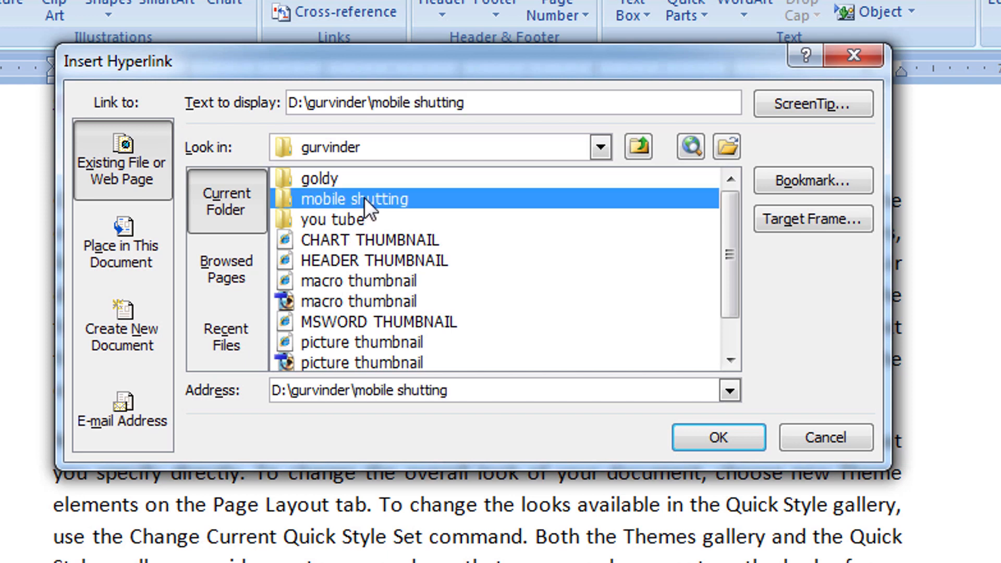
{"action": "left_click", "coordinate": [724, 439]}
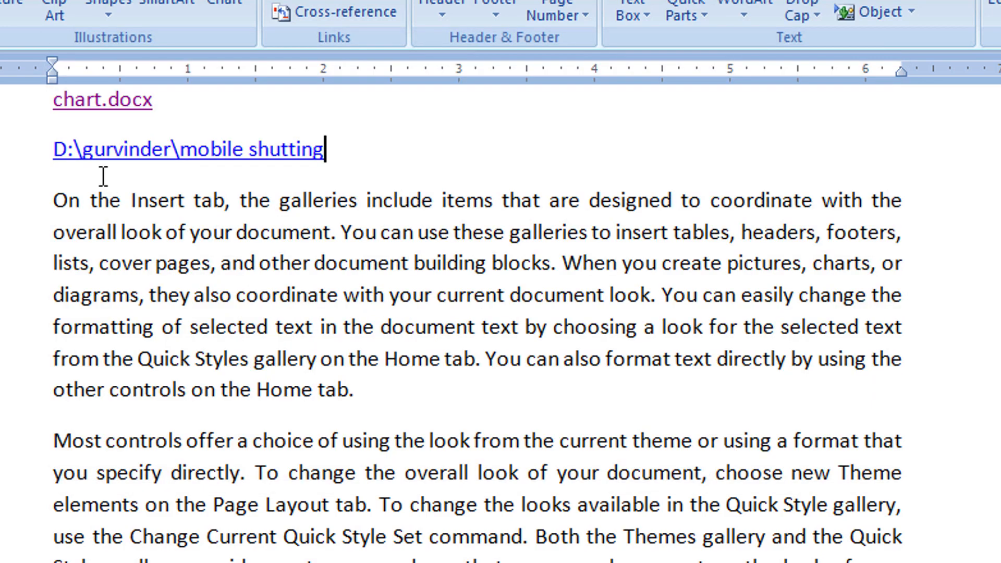
- Follow the "mobile shutting" hyperlink to view the folder's contents, and close the folder window to return to the document
{"action": "mouse_move", "coordinate": [67, 165]}
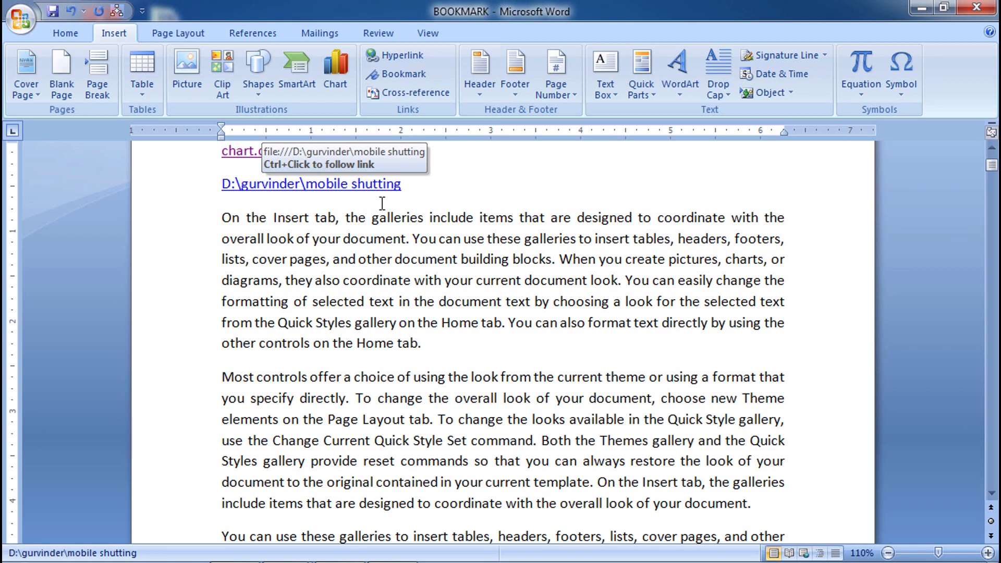
{"action": "left_click", "coordinate": [359, 186], "text": "ctrl"}
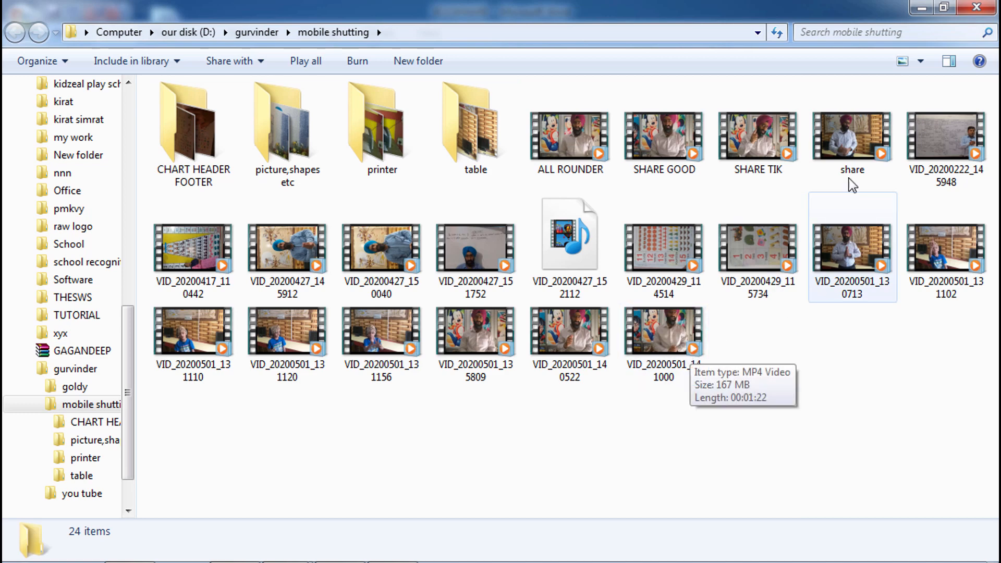
{"action": "left_click", "coordinate": [976, 8]}
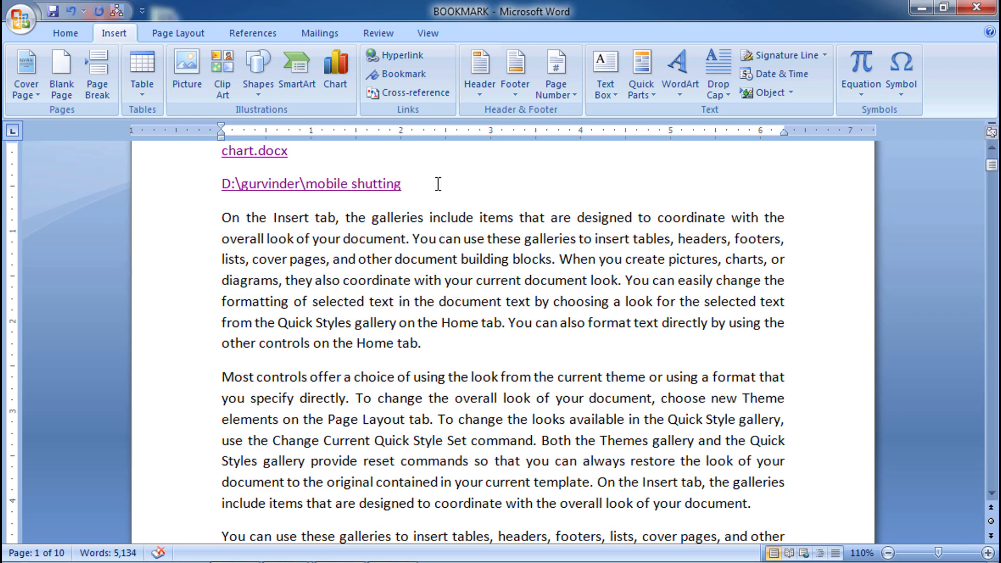
- Add an empty line below the folder link and another above the text starting with "directly" at the start of page 2
{"action": "key", "text": "Return"}
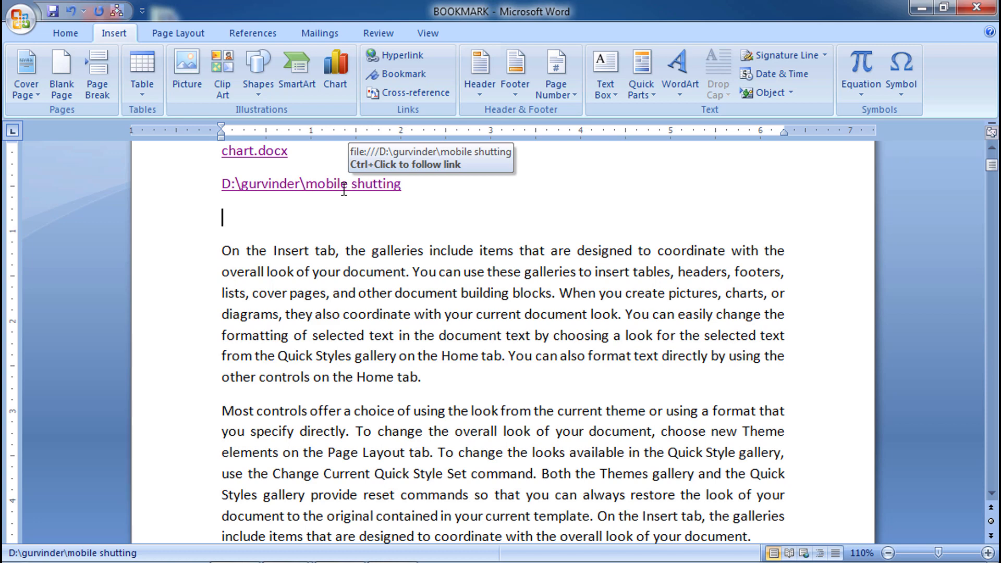
{"action": "key", "text": "Down"}
{"action": "key", "text": "Down"}
{"action": "key", "text": "Down"}
{"action": "key", "text": "Down"}
{"action": "key", "text": "Down"}
{"action": "key", "text": "Down"}
{"action": "key", "text": "Down"}
{"action": "key", "text": "Down"}
{"action": "key", "text": "Down"}
{"action": "key", "text": "Down"}
{"action": "key", "text": "Down"}
{"action": "key", "text": "Down"}
{"action": "key", "text": "Down"}
{"action": "key", "text": "Down"}
{"action": "key", "text": "Down"}
{"action": "key", "text": "Down"}
{"action": "key", "text": "Down"}
{"action": "key", "text": "Down"}
{"action": "key", "text": "Down"}
{"action": "key", "text": "Down"}
{"action": "key", "text": "Down"}
{"action": "key", "text": "Down"}
{"action": "key", "text": "Down"}
{"action": "key", "text": "Down"}
{"action": "key", "text": "Down"}
{"action": "key", "text": "Down"}
{"action": "key", "text": "Down"}
{"action": "key", "text": "Down"}
{"action": "key", "text": "Down"}
{"action": "key", "text": "Down"}
{"action": "key", "text": "Down"}
{"action": "key", "text": "Down"}
{"action": "key", "text": "Down"}
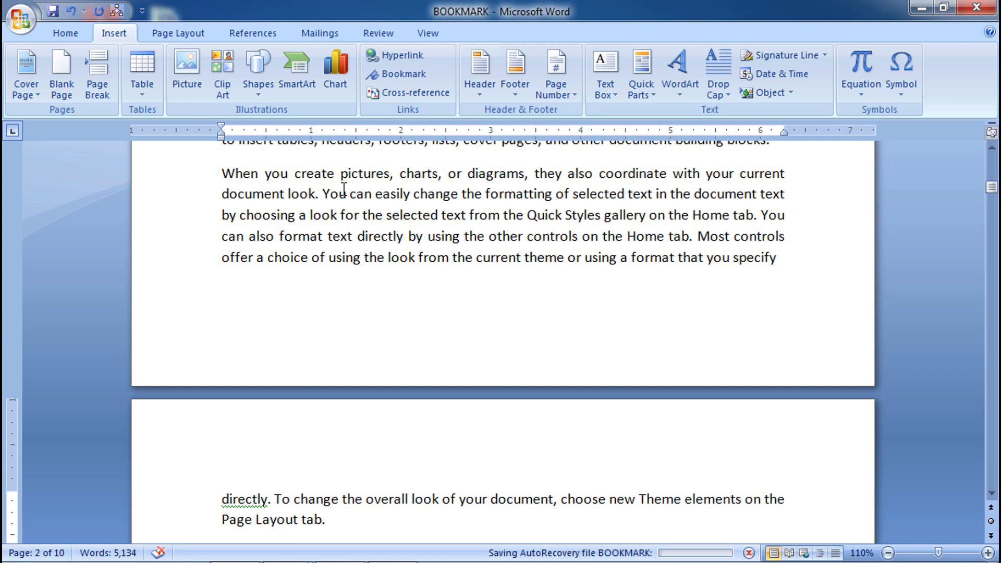
{"action": "key", "text": "Return"}
{"action": "key", "text": "Up"}
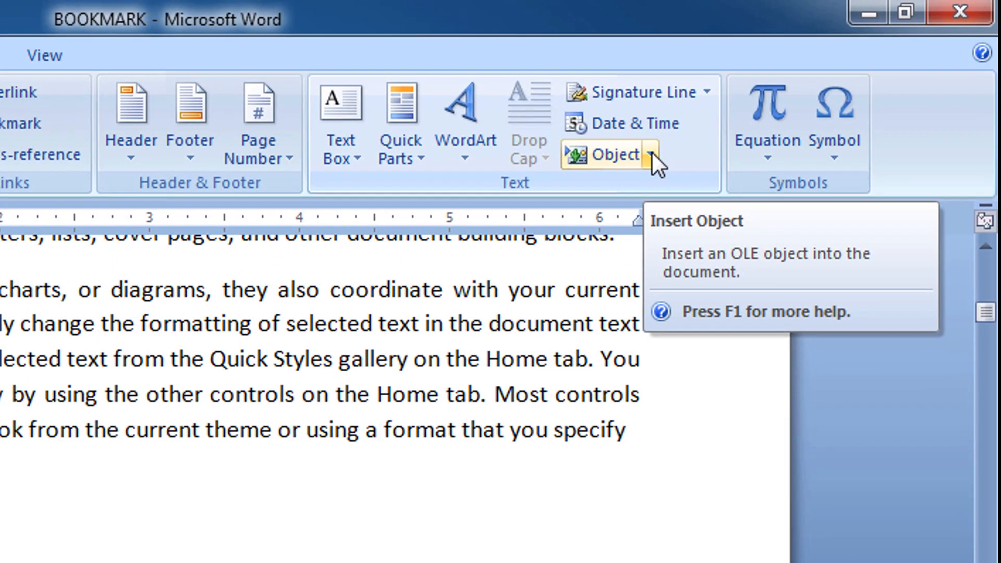
- Insert the text of the SALARY TABLE file from the Documents library at the empty line on page 2
{"action": "left_click", "coordinate": [680, 141]}
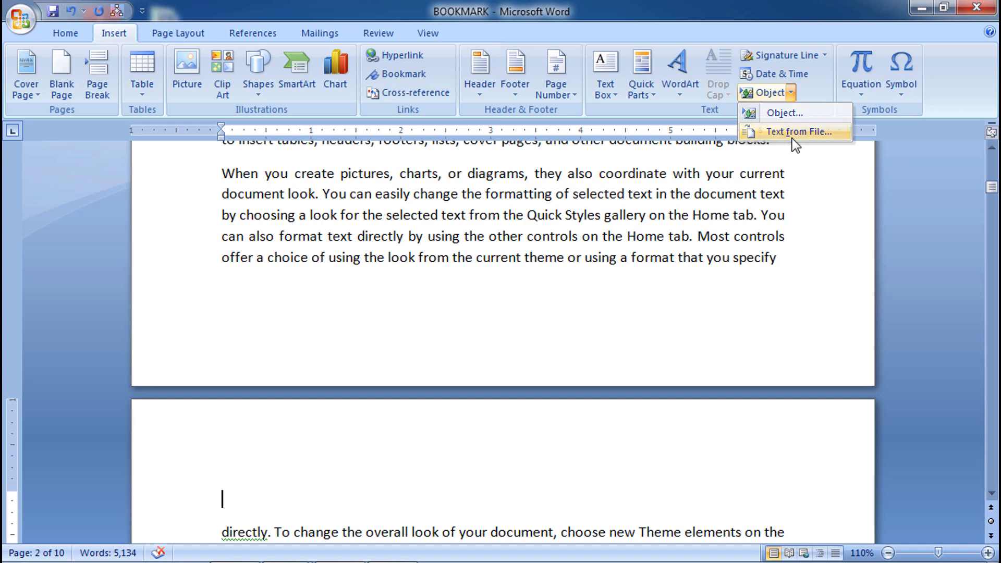
{"action": "left_click", "coordinate": [792, 138]}
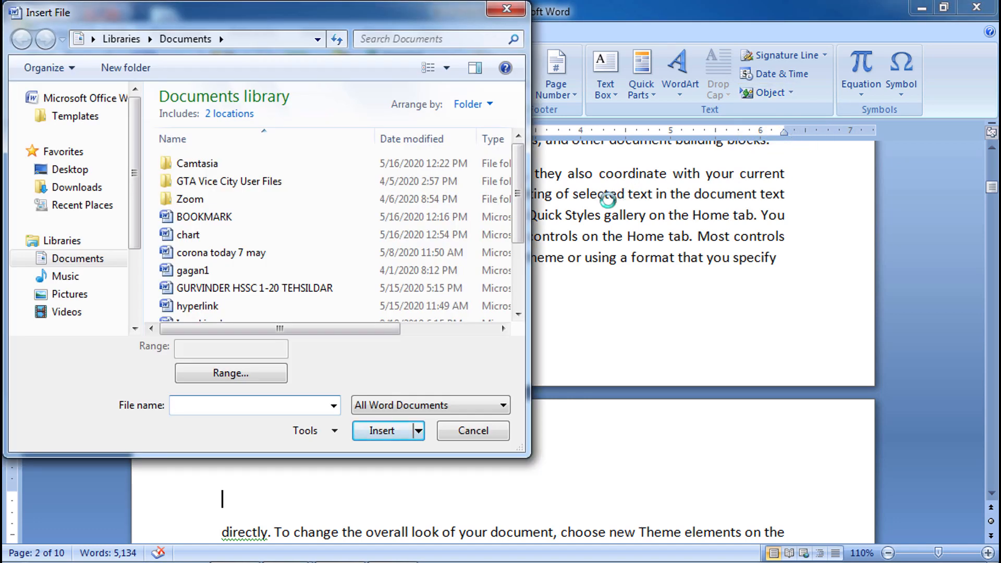
{"action": "left_click", "coordinate": [518, 315]}
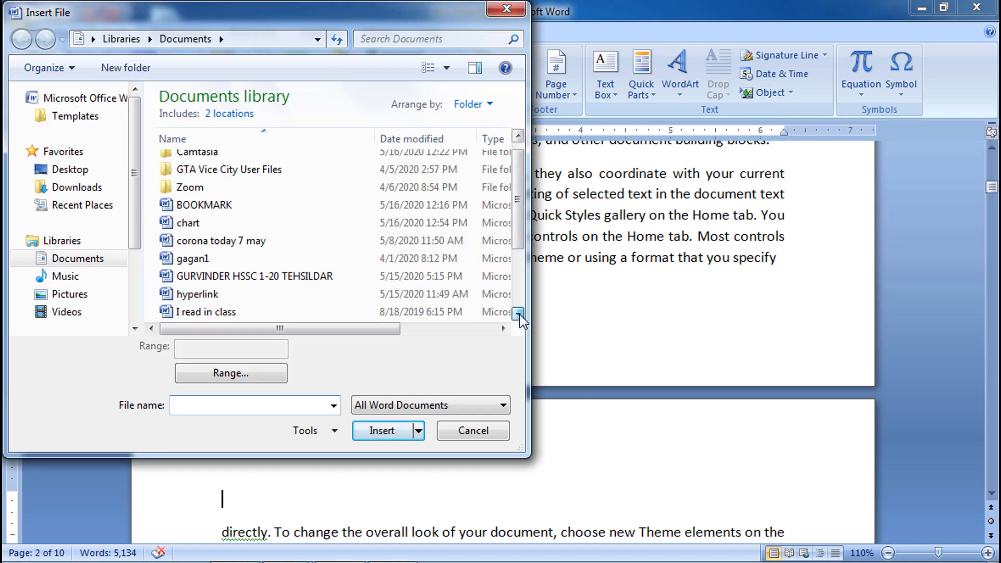
{"action": "double_click", "coordinate": [519, 314]}
{"action": "left_click", "coordinate": [518, 315]}
{"action": "left_click", "coordinate": [518, 315]}
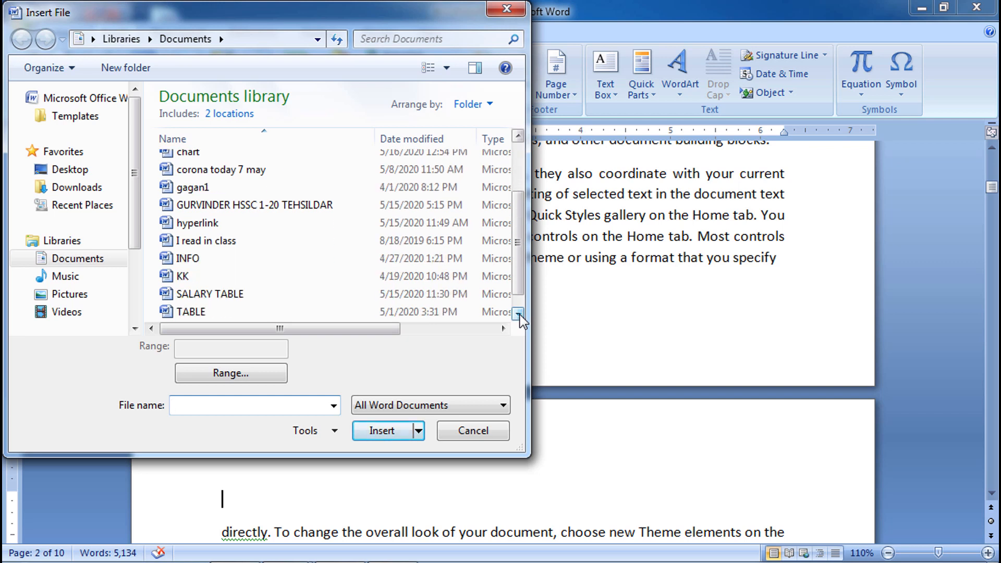
{"action": "left_click", "coordinate": [518, 314]}
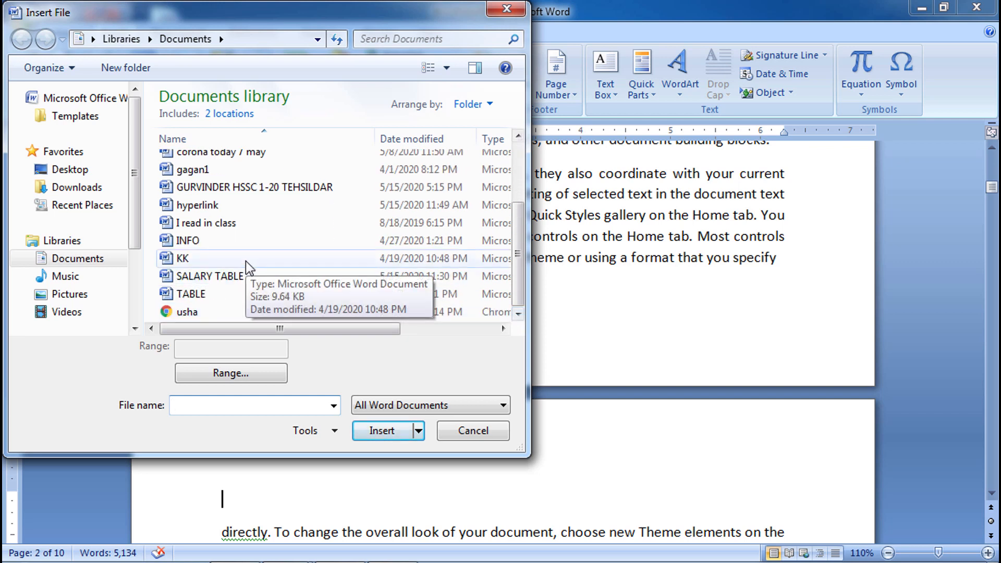
{"action": "left_click", "coordinate": [245, 275]}
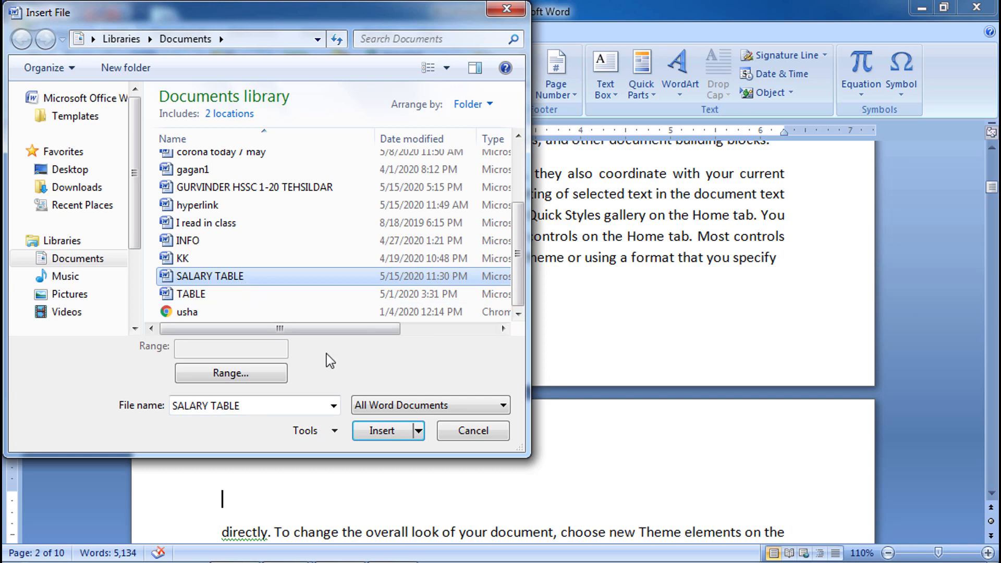
{"action": "left_click", "coordinate": [381, 430]}
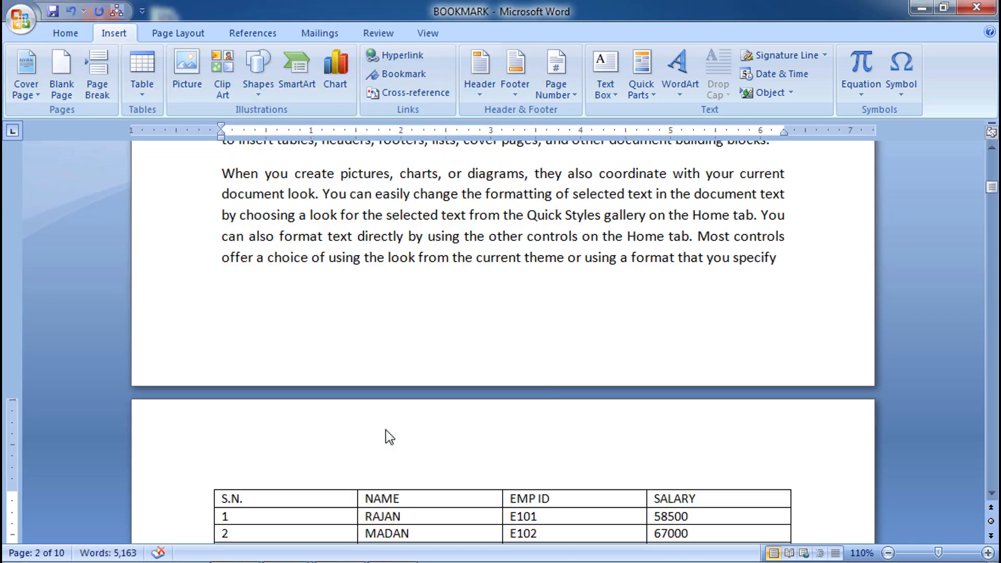
- Add blank lines after the last line of page 1, ending in "specify", to separate it from the salary table
{"action": "left_click", "coordinate": [785, 257]}
{"action": "key", "text": "Return"}
{"action": "key", "text": "Return"}
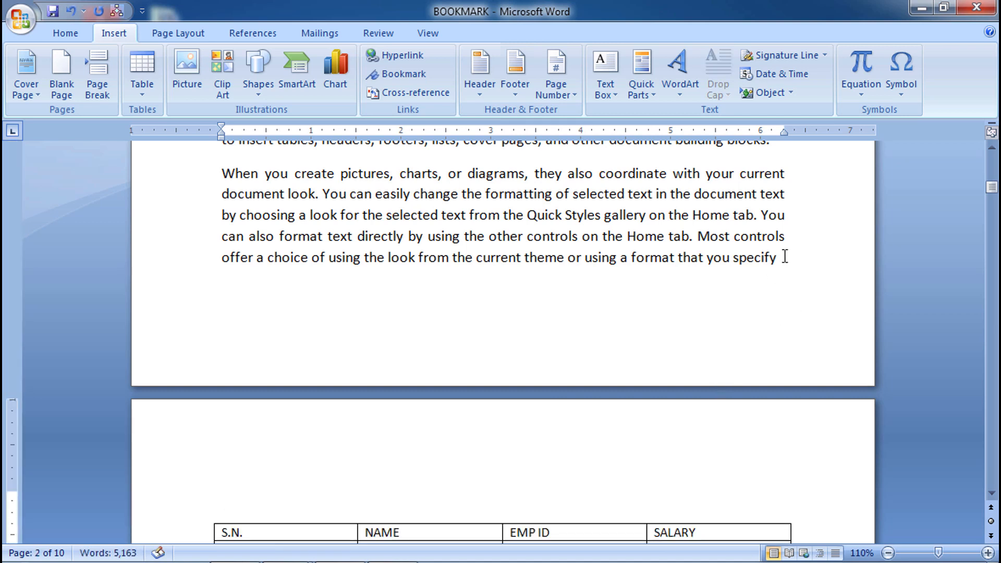
- Enter the line "Click on this link to see detailed salary" in the empty space above the salary table on page 2
{"action": "key", "text": "Up"}
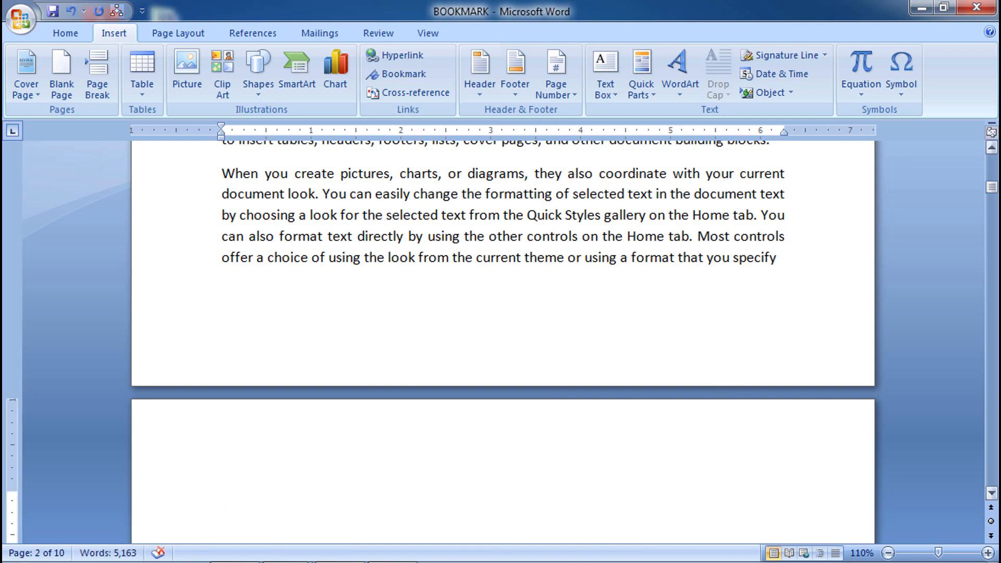
{"action": "left_click", "coordinate": [991, 492]}
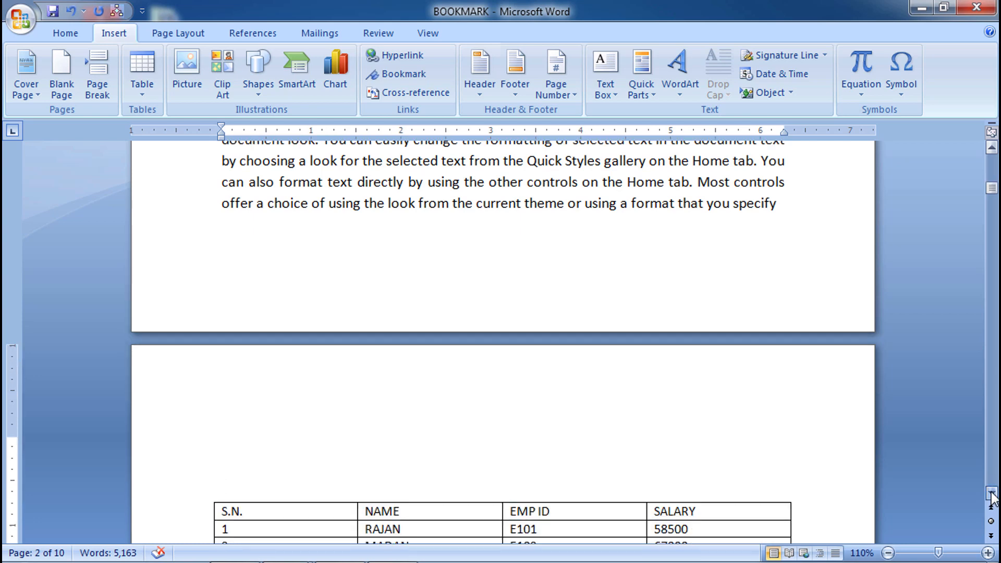
{"action": "left_click", "coordinate": [991, 494]}
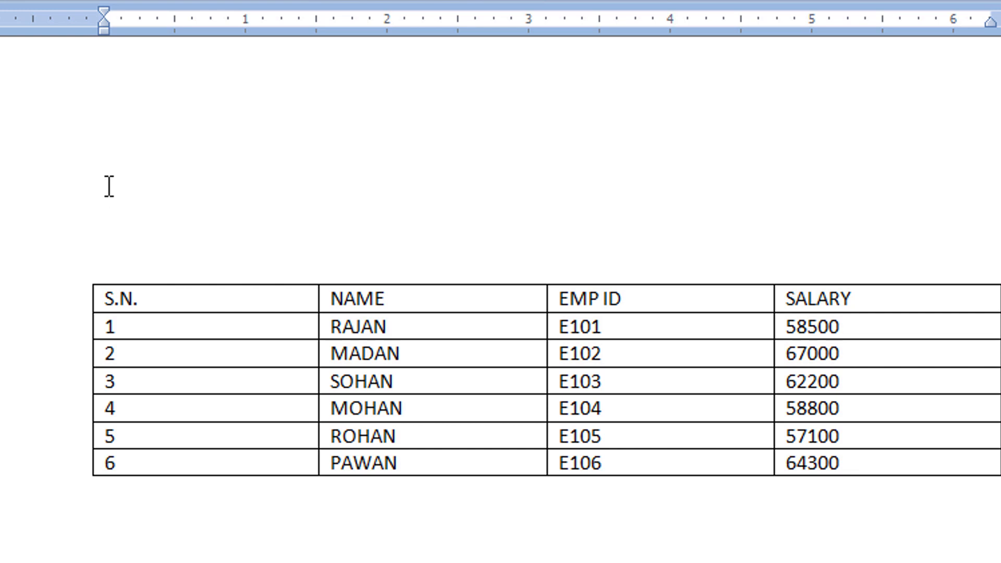
{"action": "type", "text": "e"}
{"action": "type", "text": "lic"}
{"action": "type", "text": "k on"}
{"action": "type", "text": " thi"}
{"action": "type", "text": "s "}
{"action": "type", "text": "link to"}
{"action": "type", "text": " see deta"}
{"action": "type", "text": "il"}
{"action": "key", "text": "BackSpace"}
{"action": "type", "text": "ed sa"}
{"action": "type", "text": "lary"}
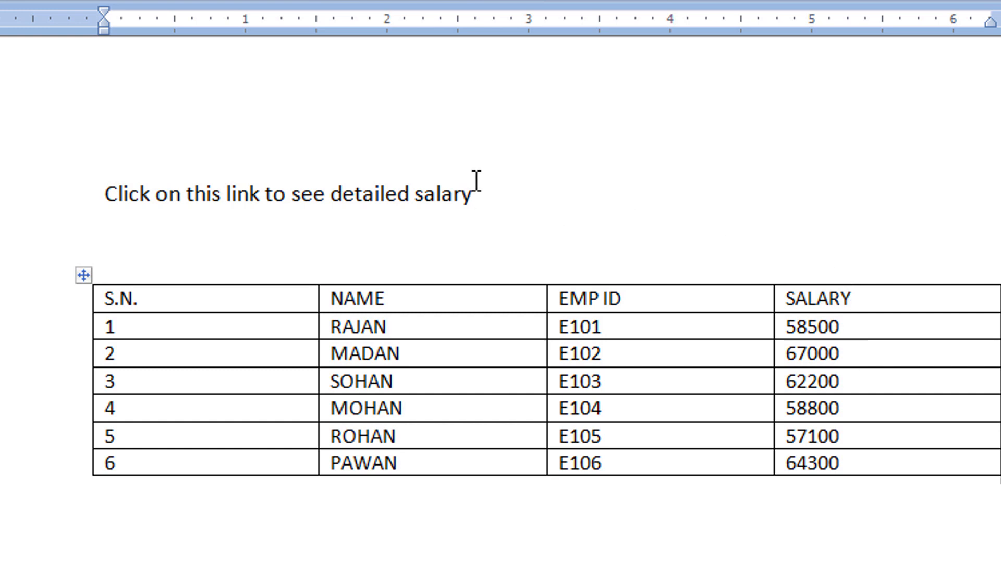
- Hyperlink the line "Click on this link to see detailed salary" to the EMPLOYEES SALARY DETAIL workbook in My Documents
{"action": "left_click_drag", "start_coordinate": [476, 192], "coordinate": [73, 164]}
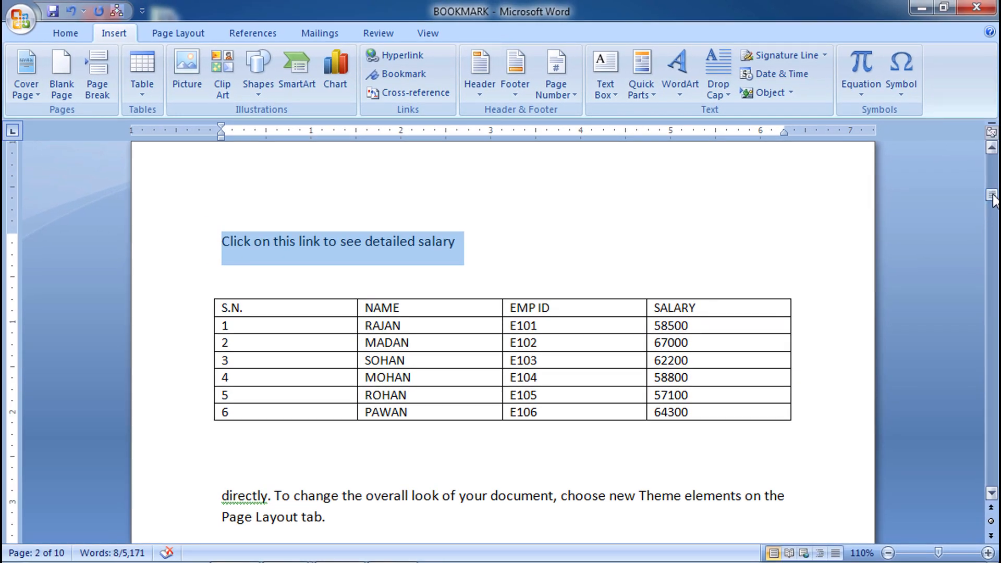
{"action": "left_click_drag", "start_coordinate": [989, 187], "coordinate": [992, 160]}
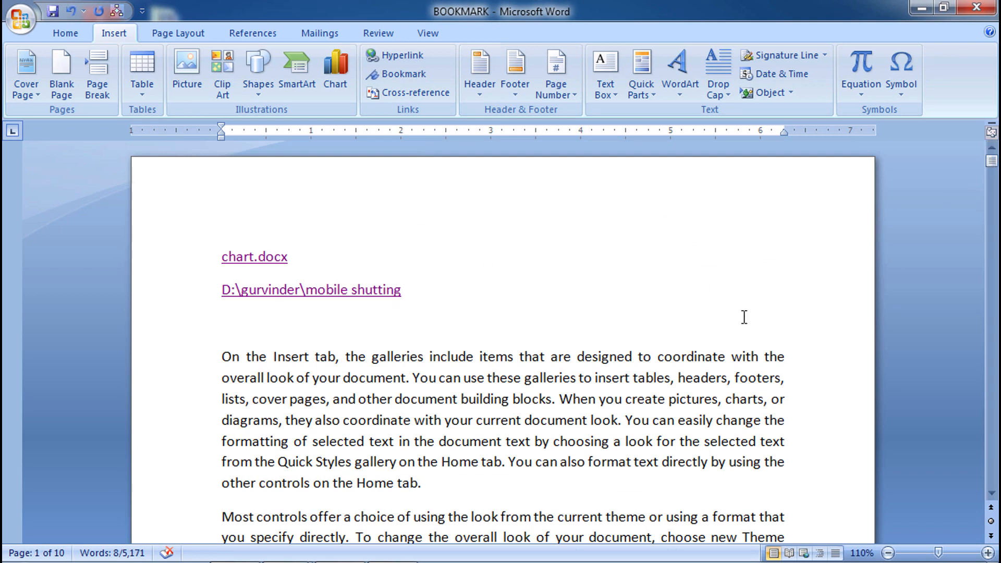
{"action": "left_click_drag", "start_coordinate": [991, 494], "coordinate": [991, 494]}
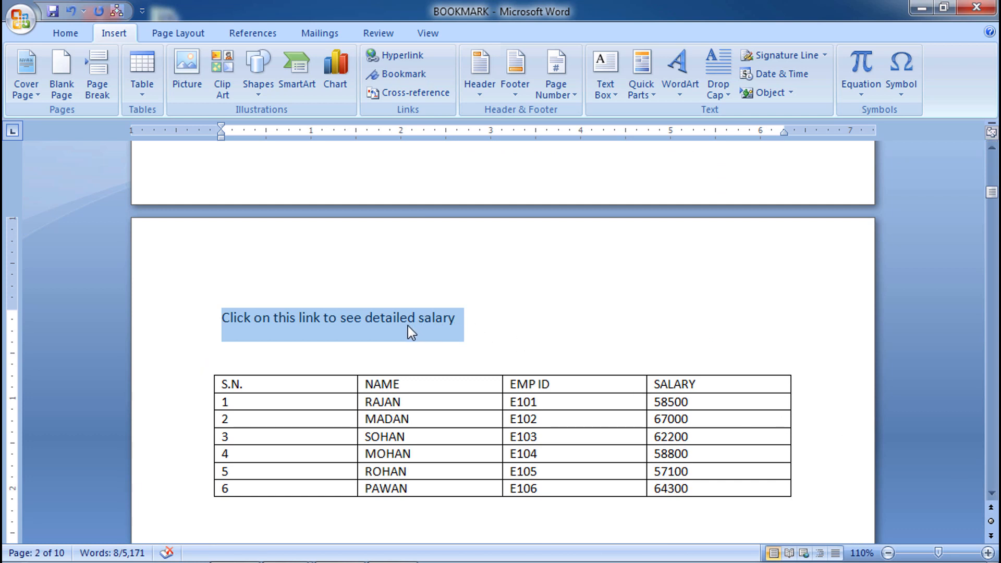
{"action": "left_click", "coordinate": [413, 58]}
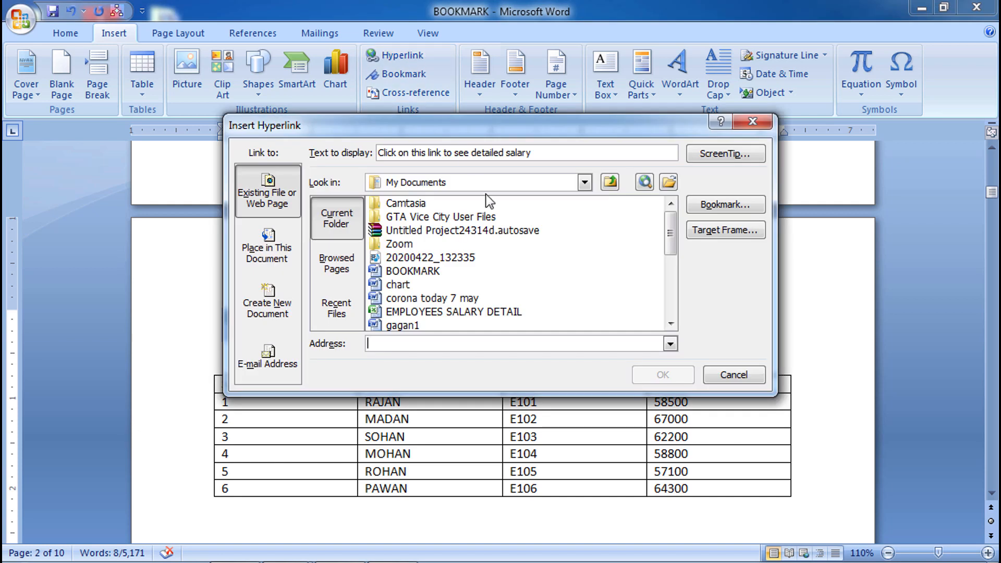
{"action": "left_click", "coordinate": [486, 310]}
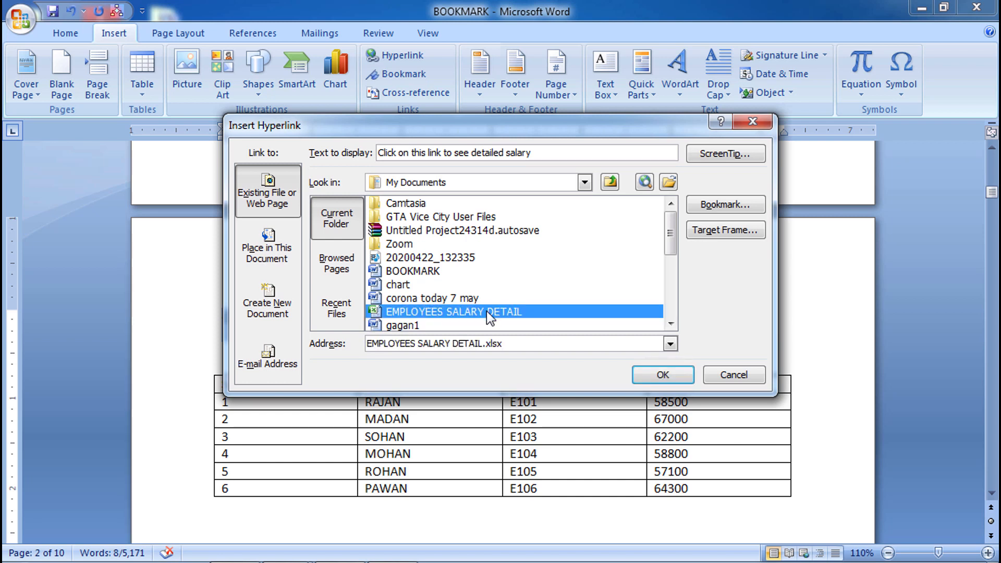
{"action": "left_click", "coordinate": [677, 375]}
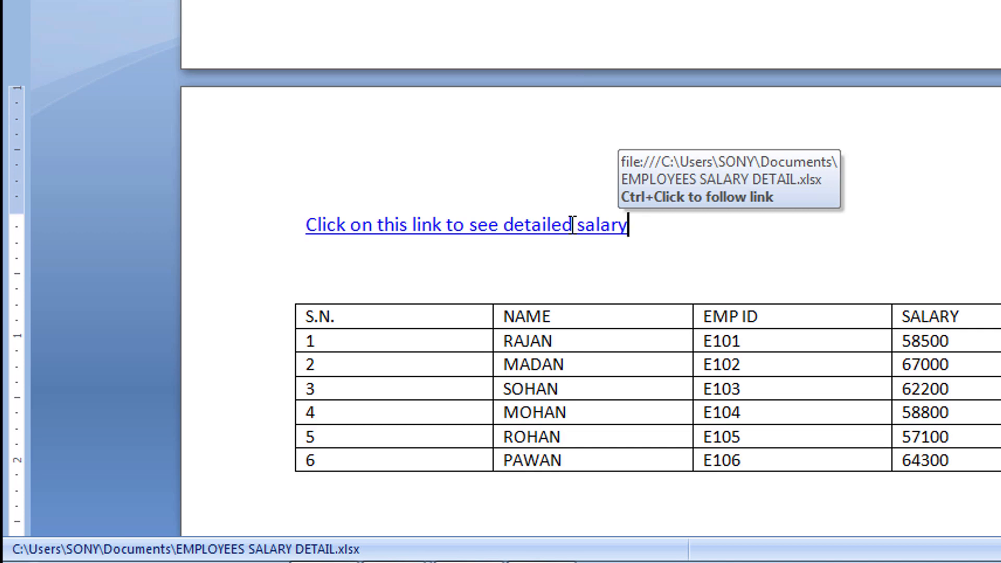
- Follow the detailed salary link to view the workbook beside the document in a smaller window, and close the workbook
{"action": "left_click", "coordinate": [572, 225], "text": "ctrl"}
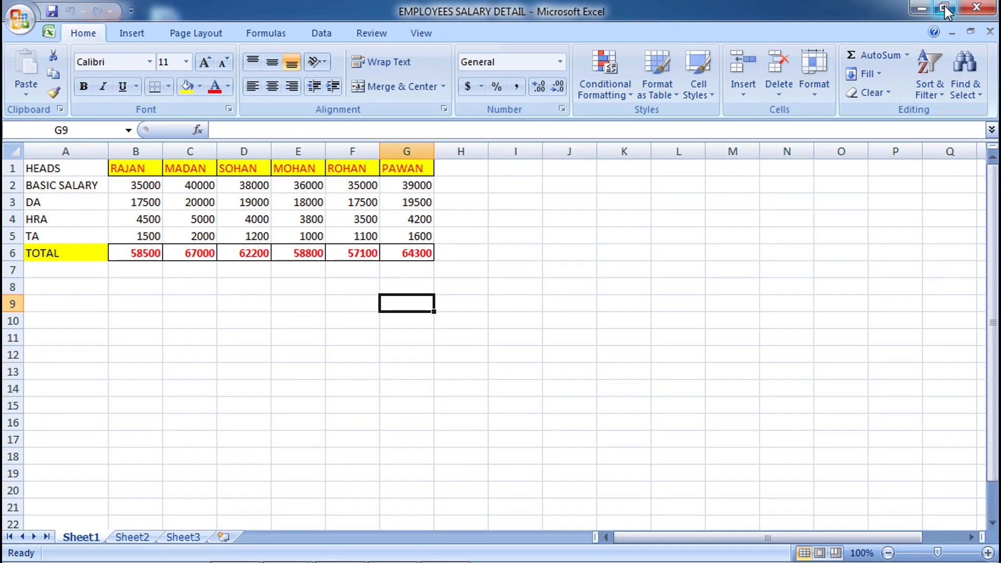
{"action": "left_click", "coordinate": [945, 9]}
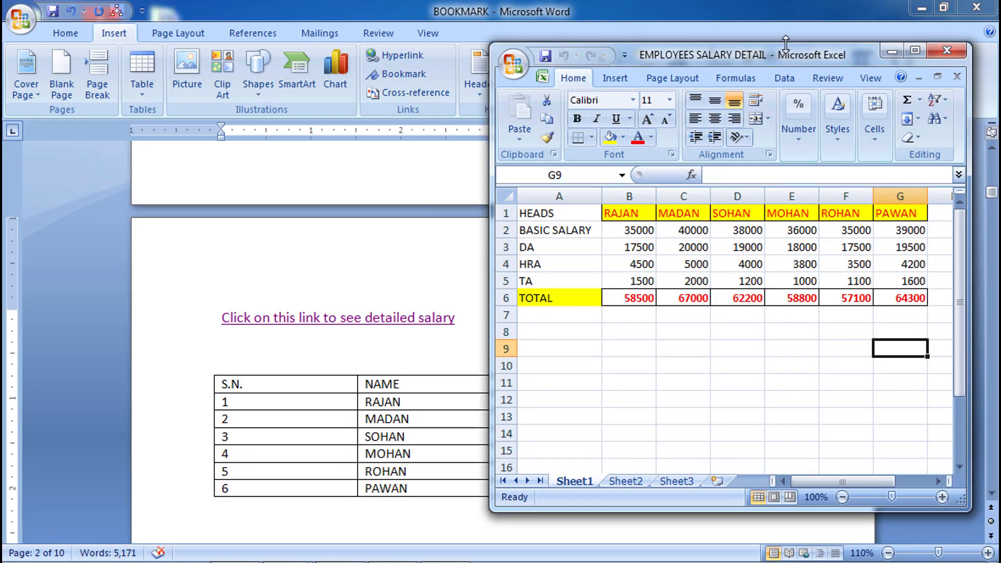
{"action": "left_click_drag", "start_coordinate": [783, 50], "coordinate": [783, 42]}
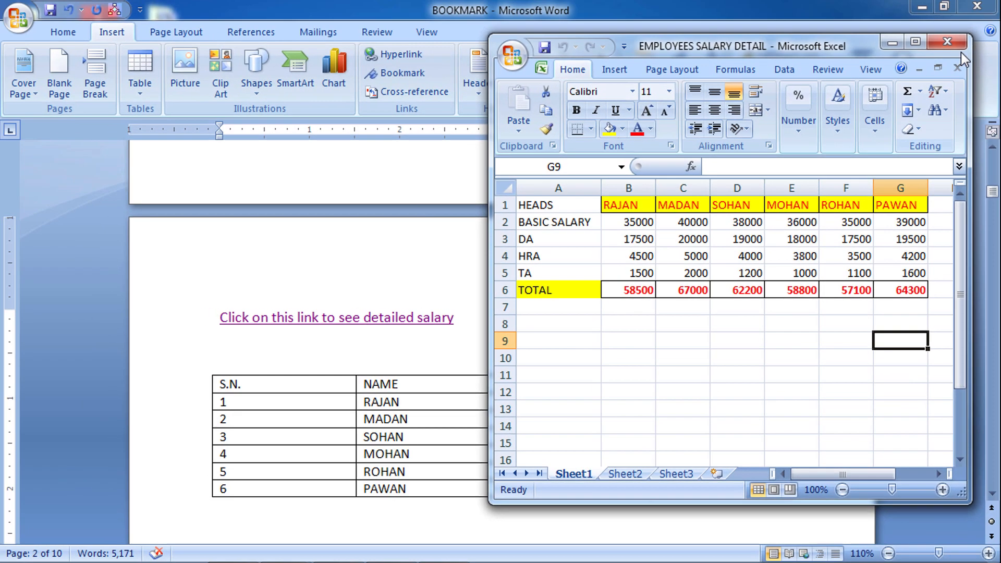
{"action": "left_click", "coordinate": [953, 42]}
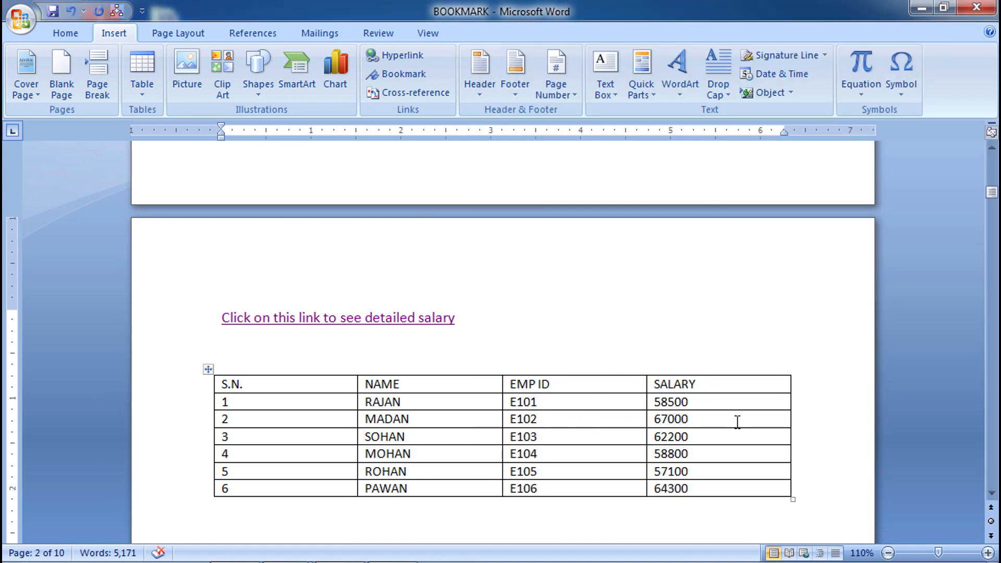
- Remove the hyperlink from the line "Click on this link to see detailed salary", keeping its text
{"action": "left_click", "coordinate": [465, 316]}
{"action": "left_click_drag", "start_coordinate": [460, 318], "coordinate": [211, 304]}
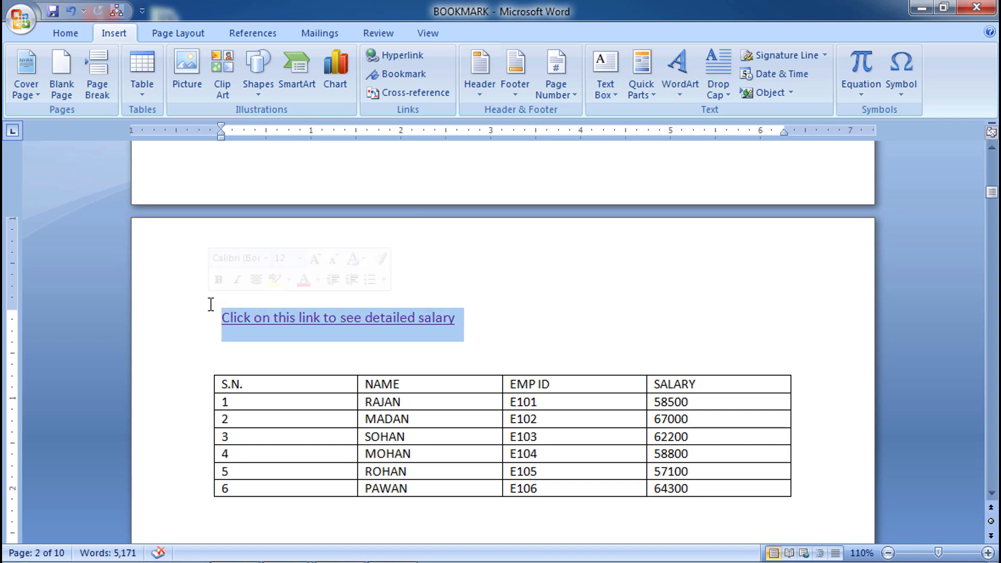
{"action": "left_click", "coordinate": [423, 58]}
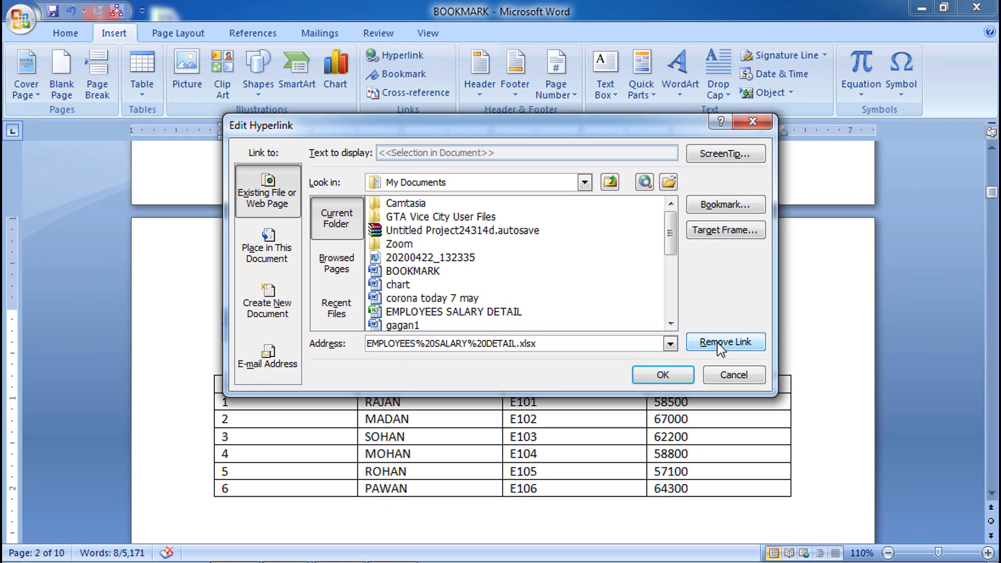
{"action": "left_click", "coordinate": [717, 341]}
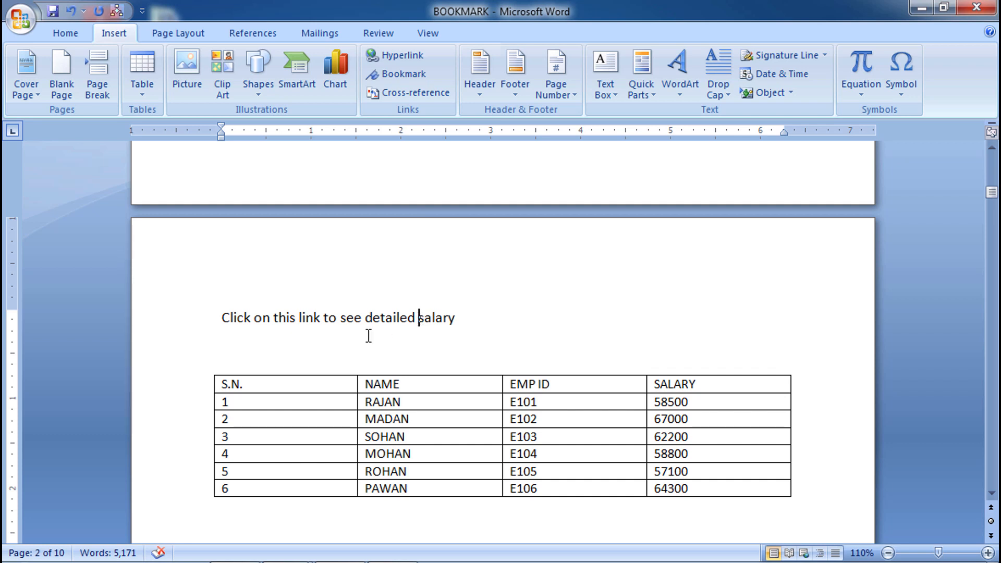
- Set up a hyperlink to EMPLOYEES SALARY DETAIL on the empty line above the table, with display text "Click to see Salary detail"
{"action": "left_click", "coordinate": [231, 358]}
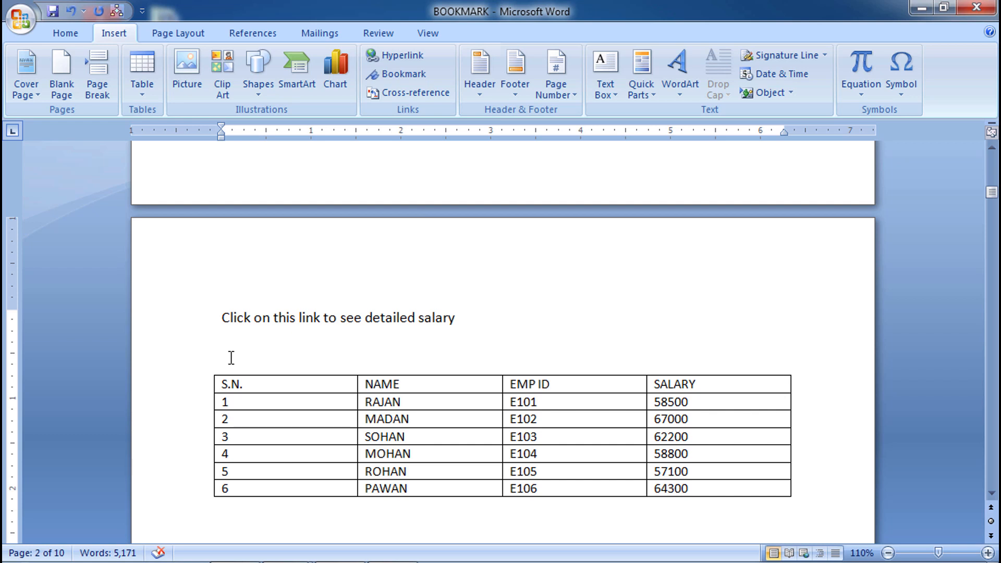
{"action": "left_click", "coordinate": [403, 55]}
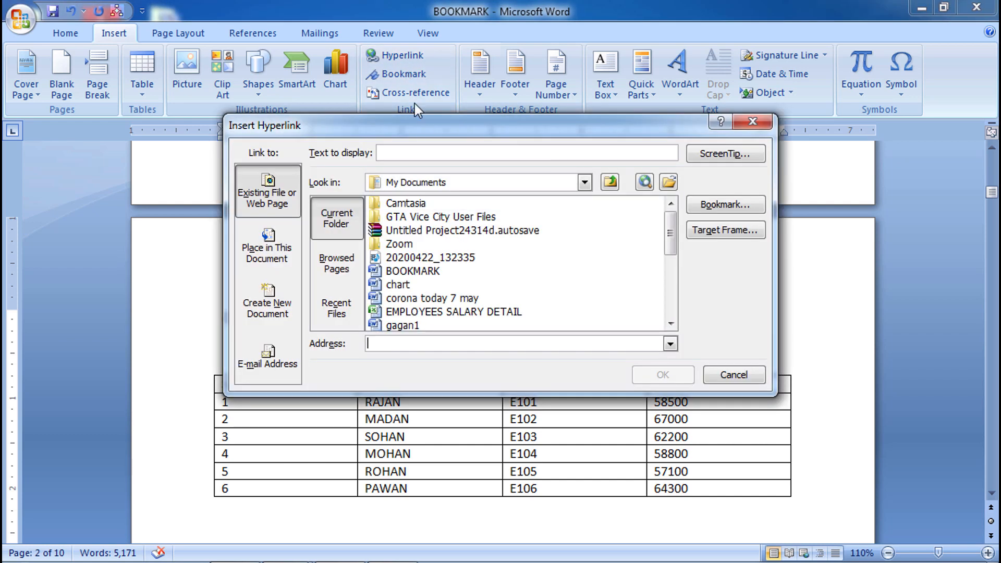
{"action": "left_click_drag", "start_coordinate": [432, 128], "coordinate": [673, 149]}
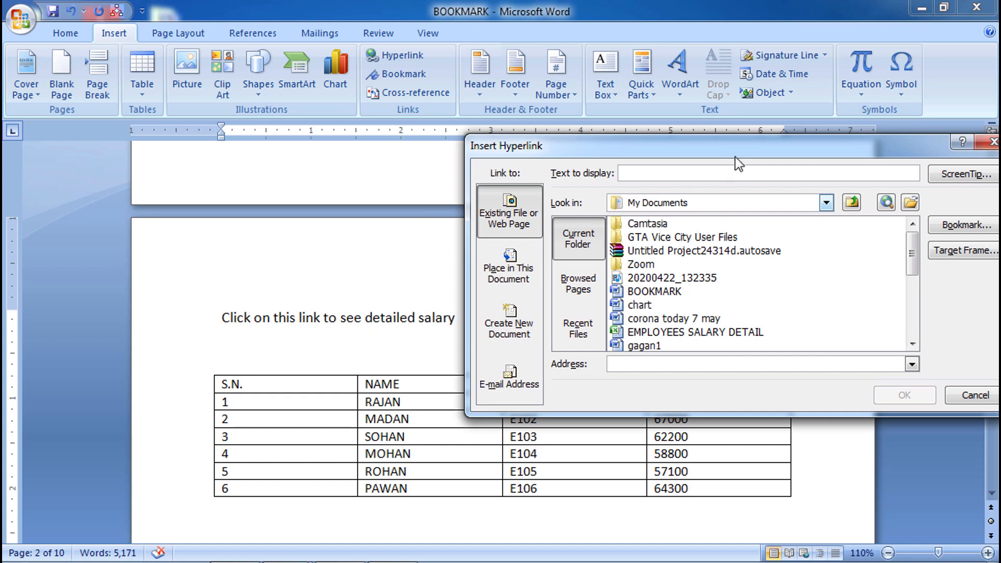
{"action": "left_click_drag", "start_coordinate": [738, 147], "coordinate": [493, 161]}
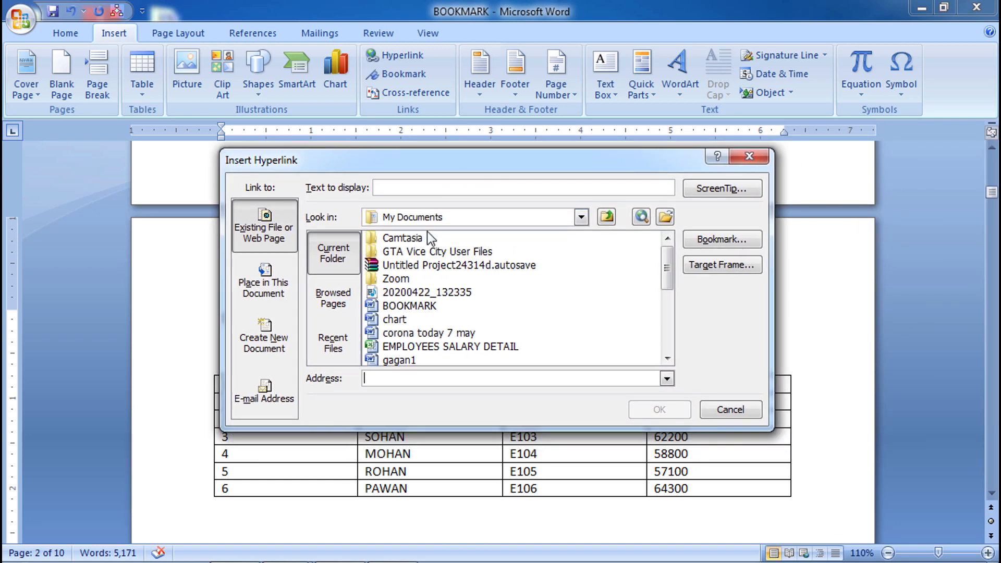
{"action": "left_click", "coordinate": [447, 346]}
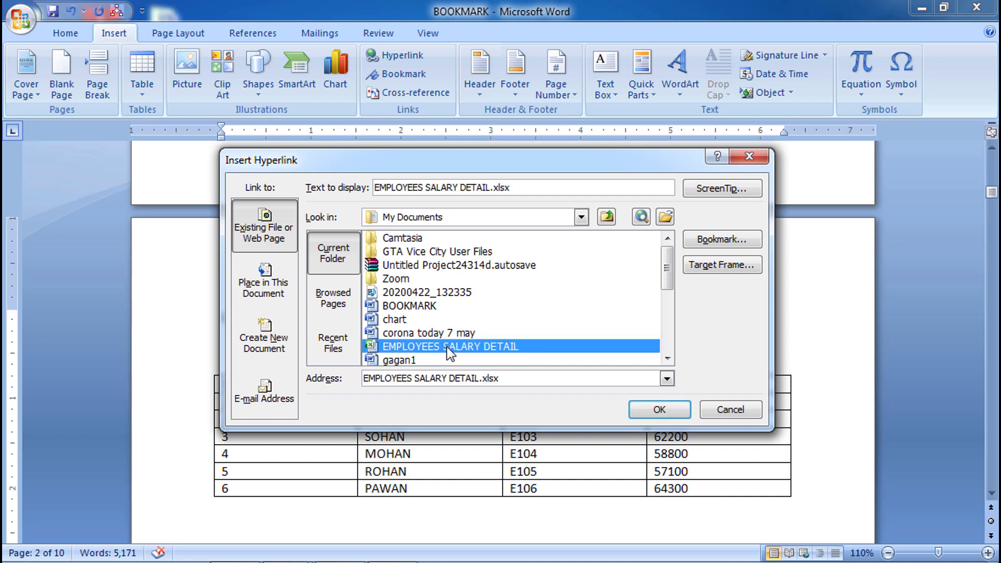
{"action": "left_click_drag", "start_coordinate": [529, 191], "coordinate": [352, 191]}
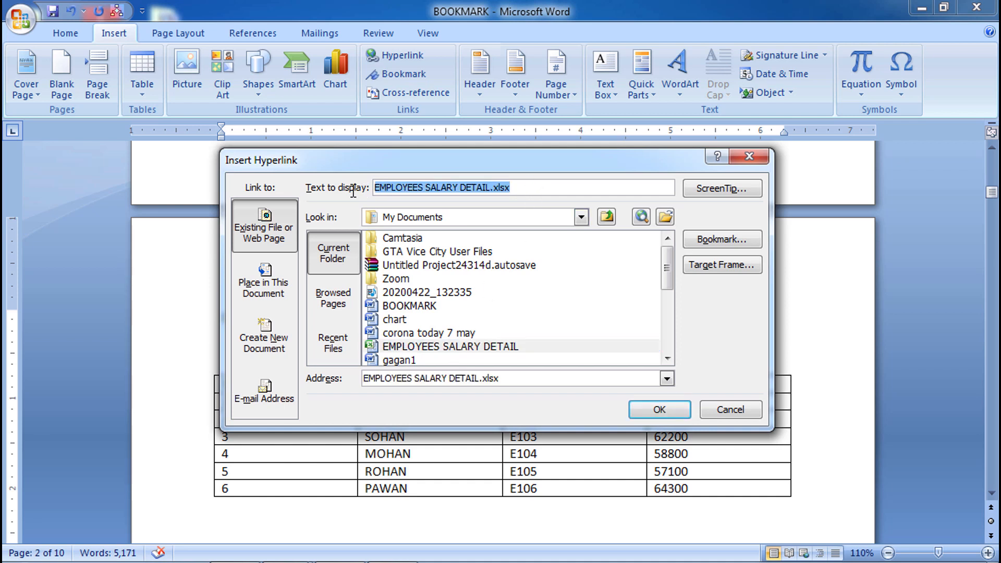
{"action": "key", "text": "BackSpace"}
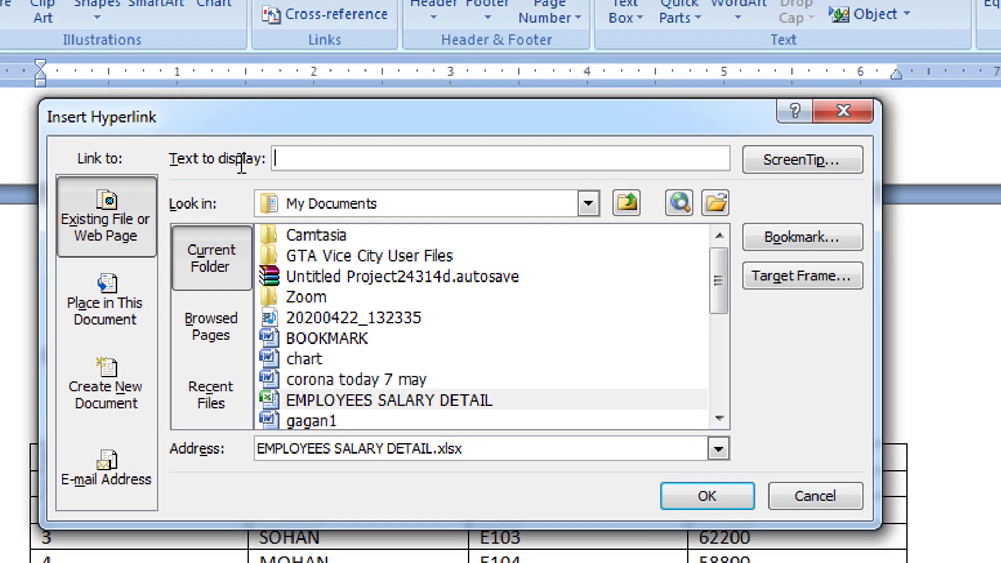
{"action": "type", "text": "Click to see Salary"}
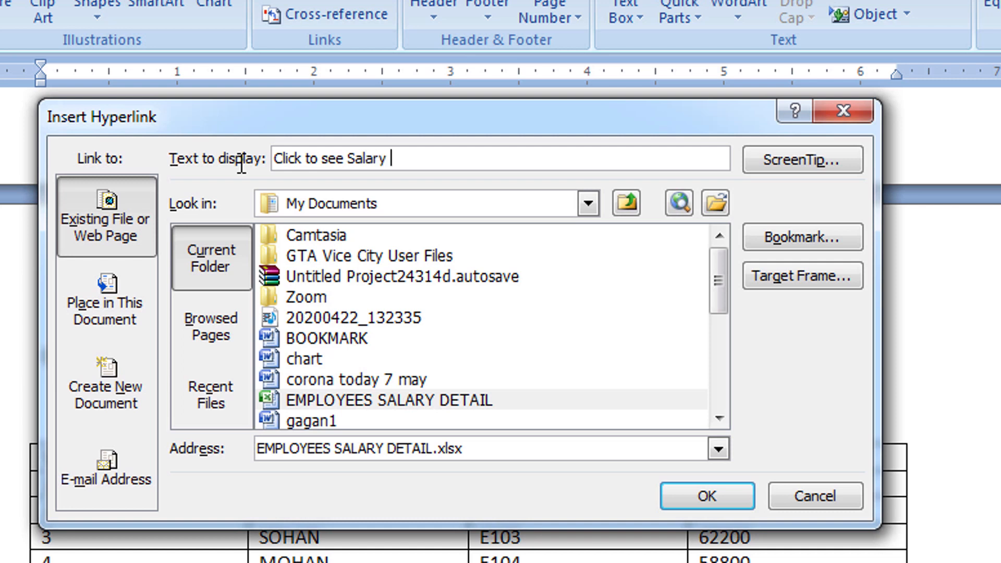
{"action": "type", "text": " detail"}
- Give the hyperlink the ScreenTip "this is detail of salary earned by employees" and insert it
{"action": "left_click", "coordinate": [808, 162]}
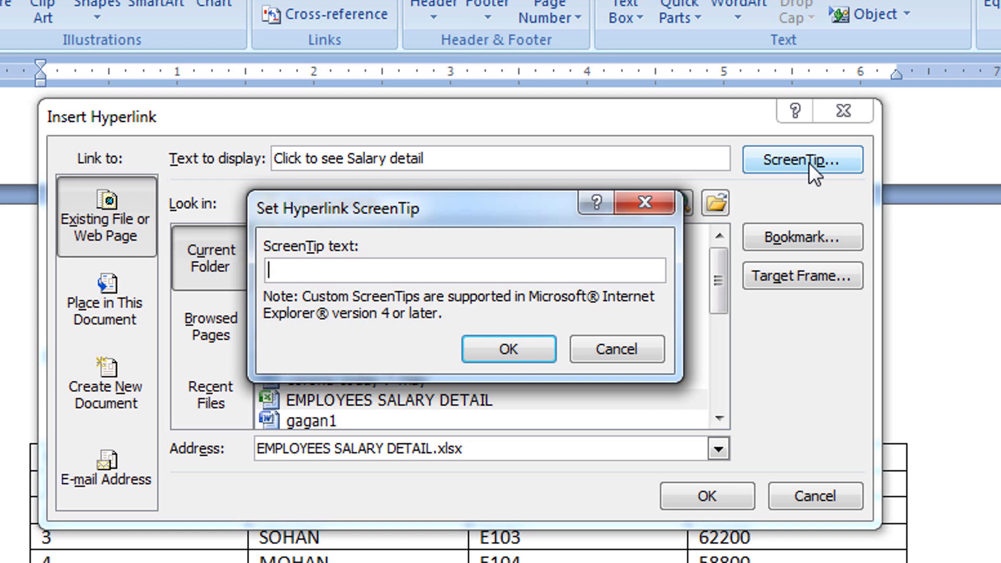
{"action": "type", "text": "this is detail of"}
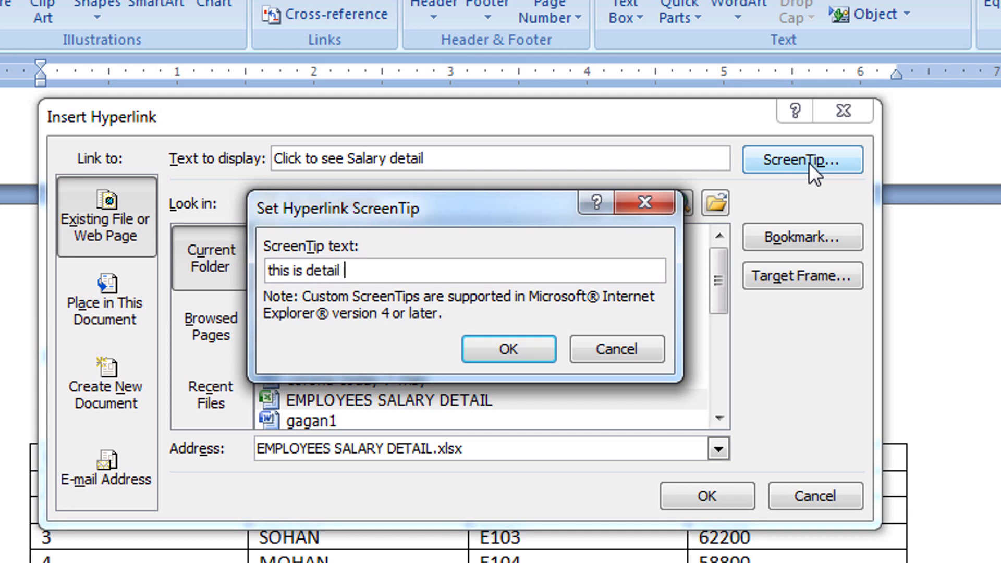
{"action": "type", "text": " salary ear"}
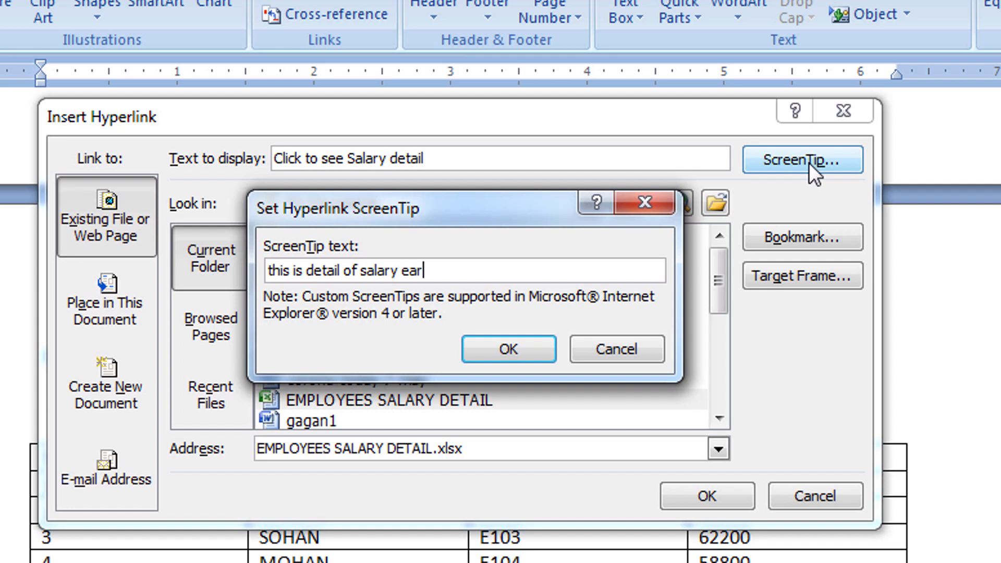
{"action": "type", "text": "ned by employees"}
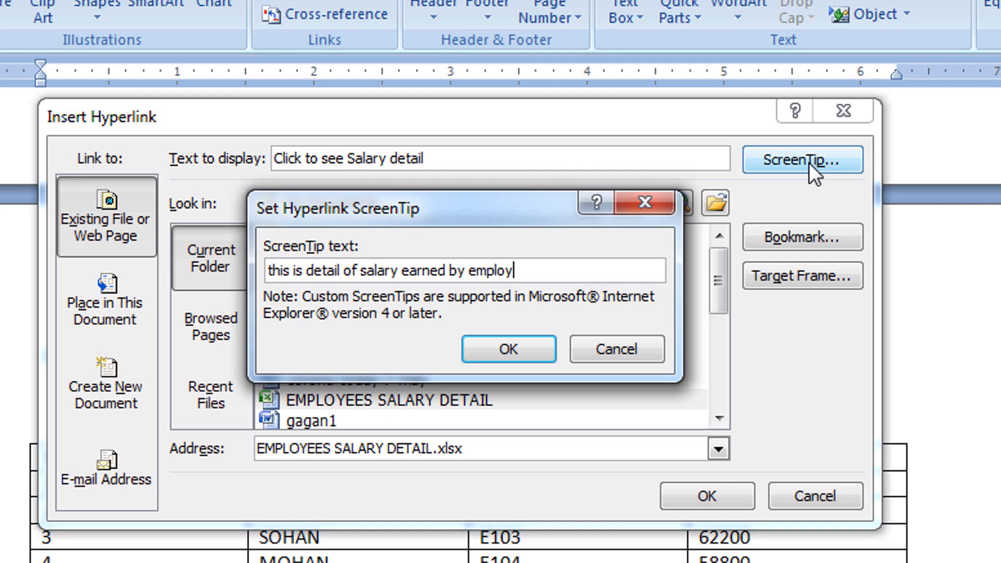
{"action": "left_click", "coordinate": [499, 353]}
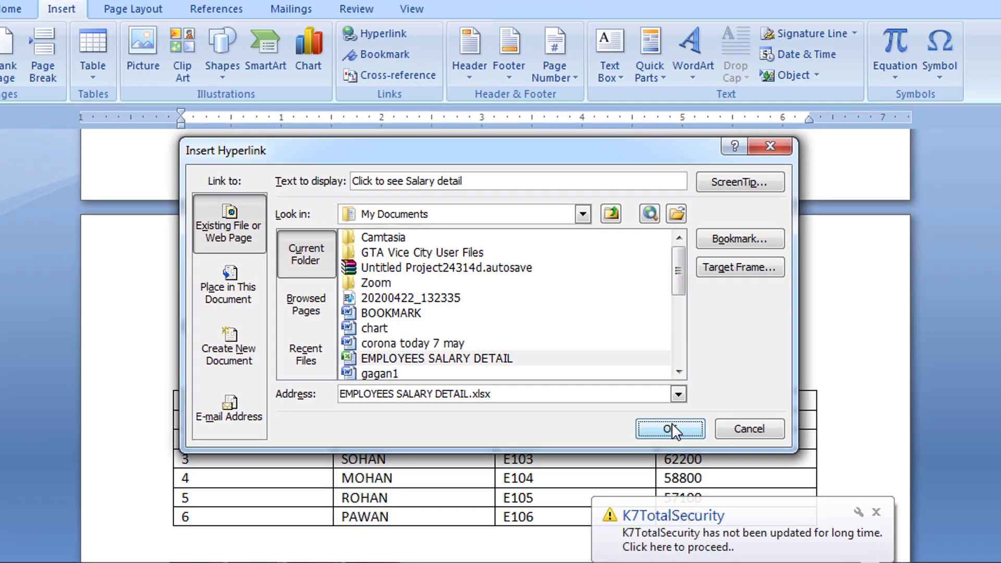
{"action": "left_click", "coordinate": [706, 490]}
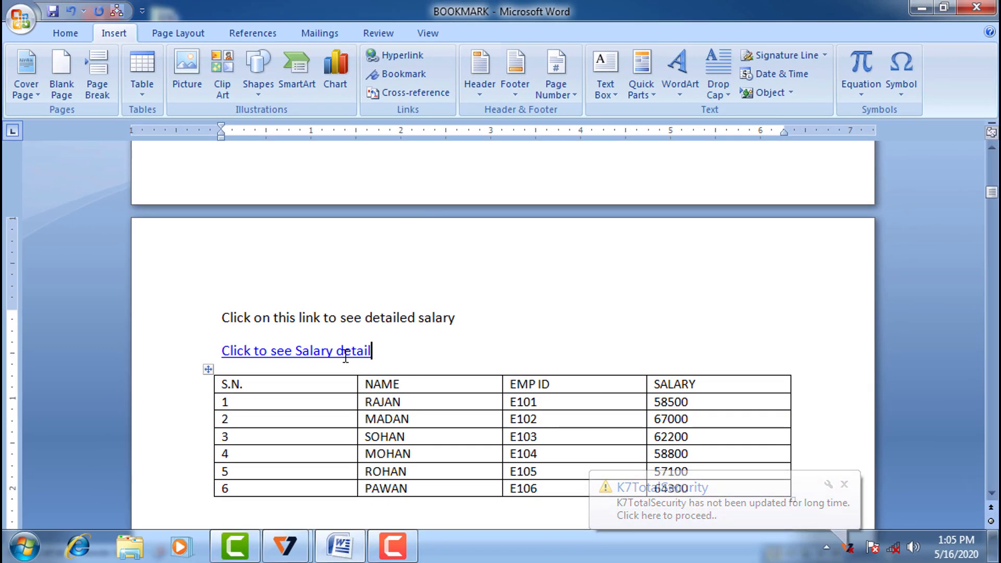
{"action": "mouse_move", "coordinate": [343, 354]}
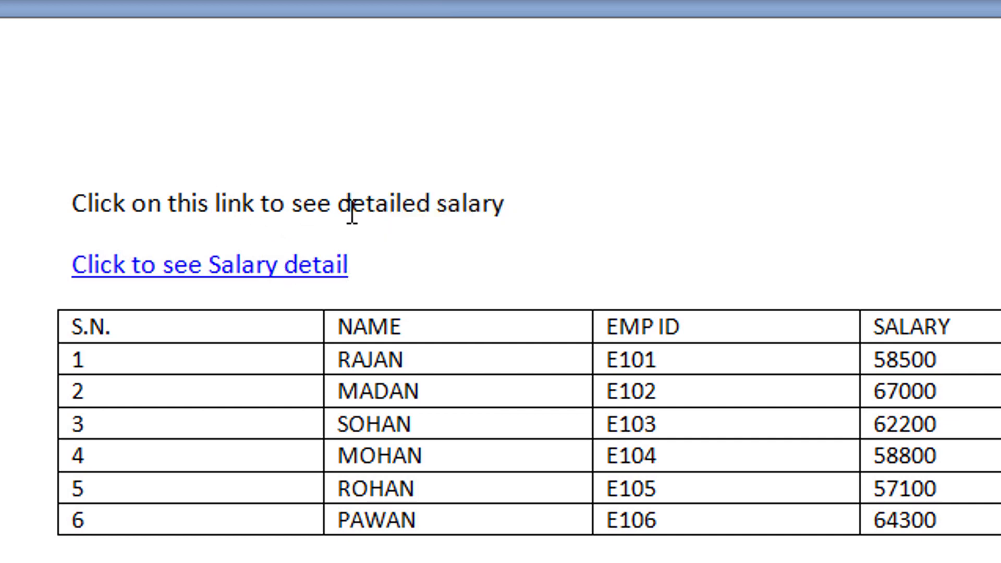
{"action": "mouse_move", "coordinate": [287, 276]}
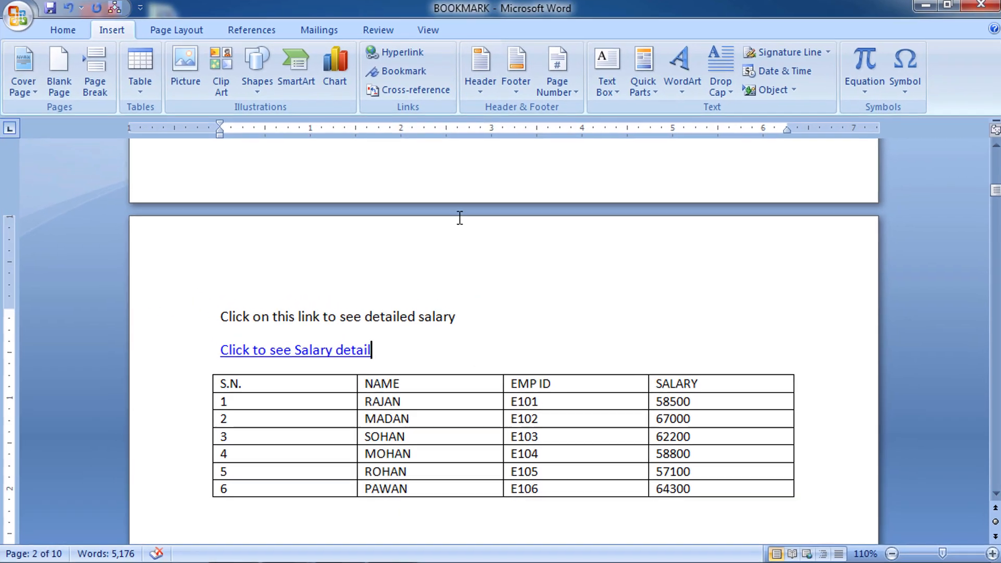
{"action": "left_click", "coordinate": [415, 53]}
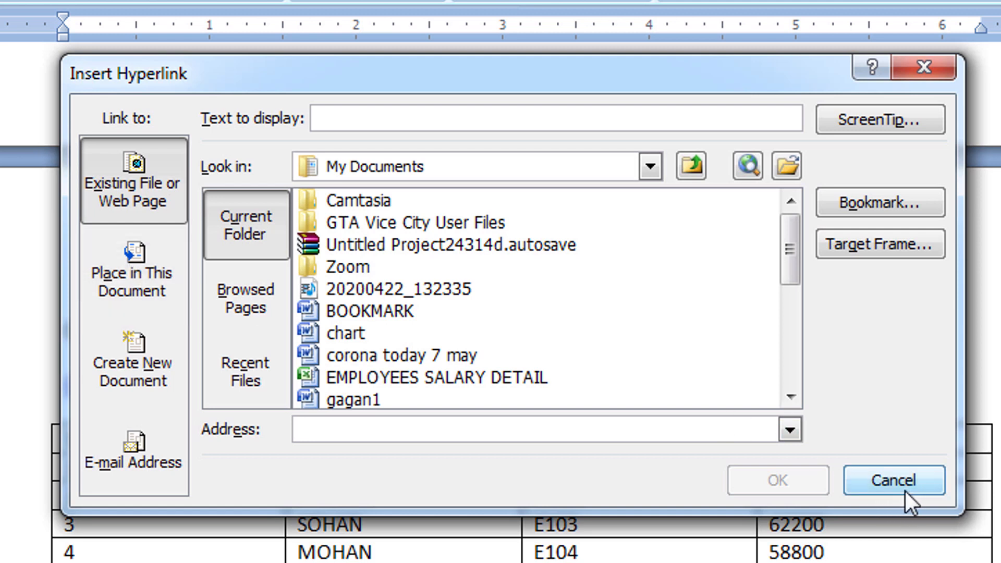
{"action": "left_click", "coordinate": [138, 284]}
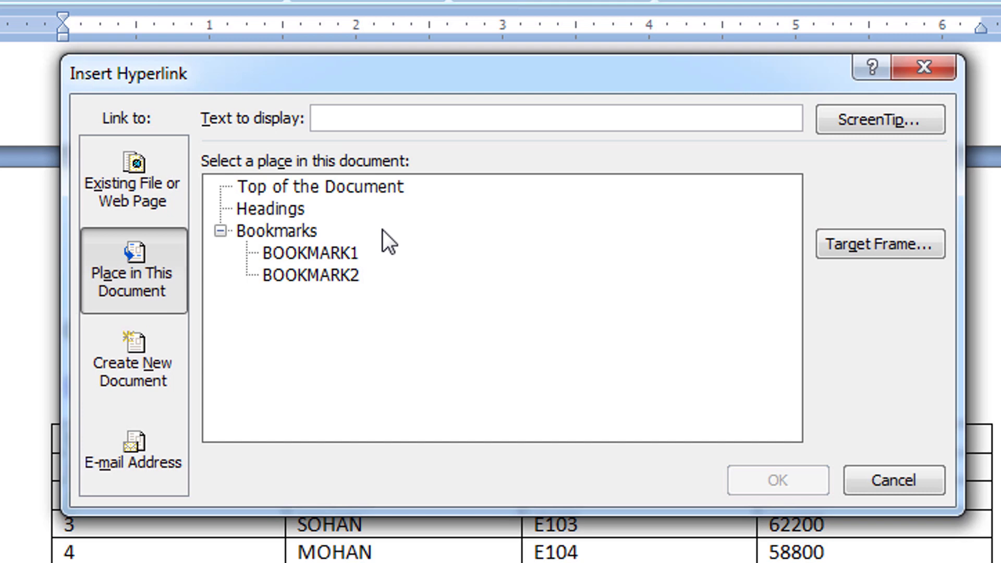
{"action": "left_click", "coordinate": [339, 256]}
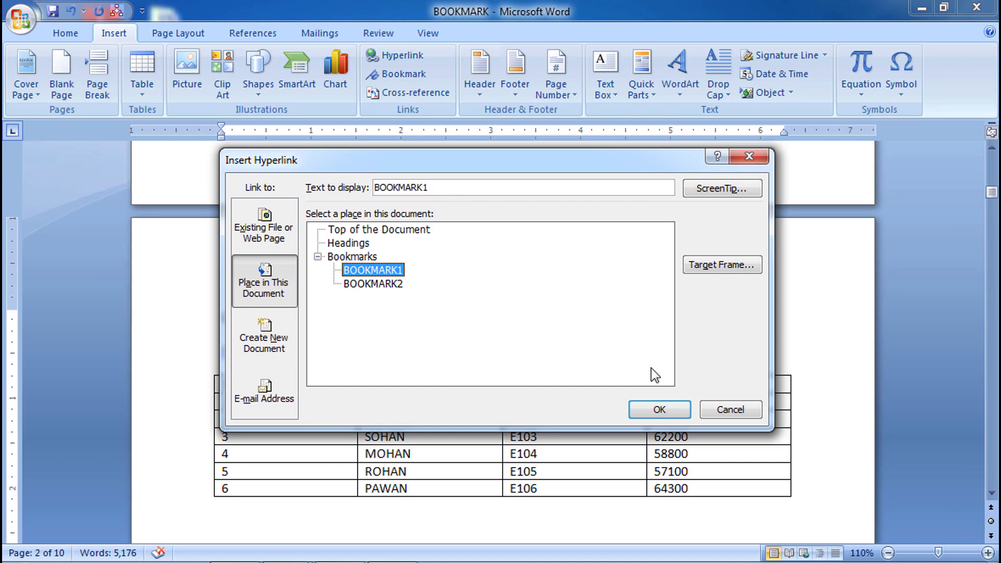
{"action": "left_click", "coordinate": [737, 415]}
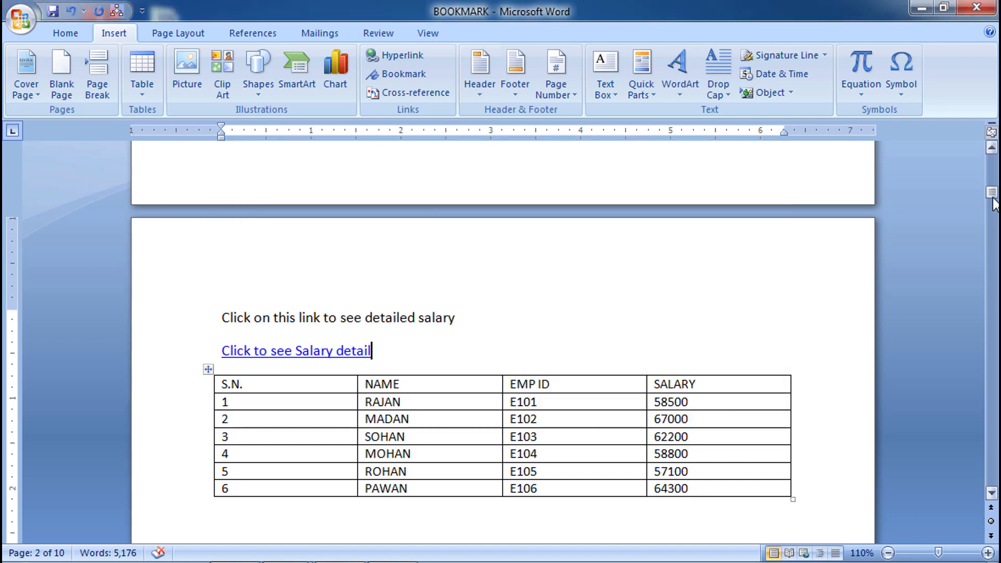
- Replace the two file and folder links at the document's start with the line "Click on book Mark" followed by an empty line
{"action": "left_click_drag", "start_coordinate": [993, 201], "coordinate": [992, 159]}
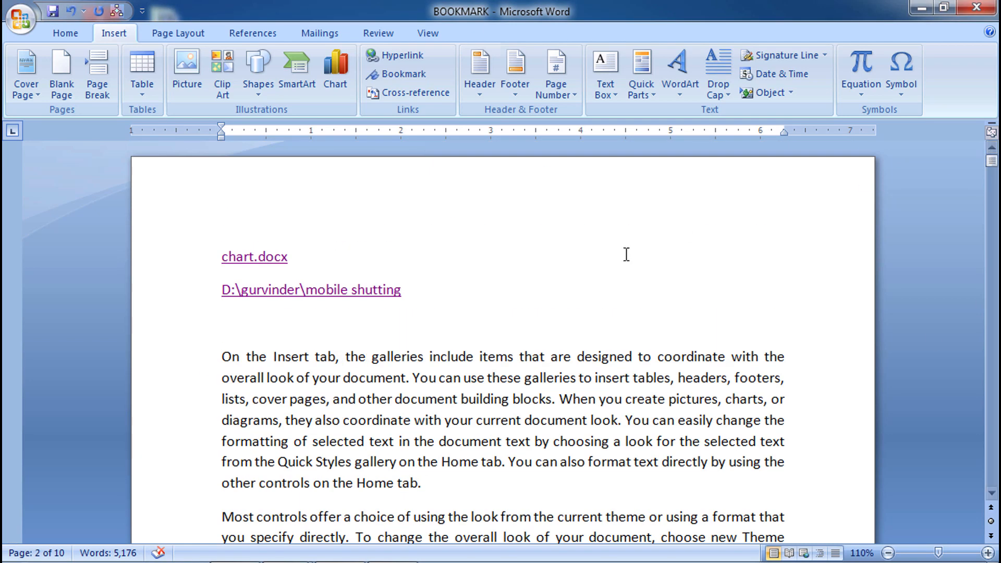
{"action": "left_click", "coordinate": [441, 295]}
{"action": "left_click_drag", "start_coordinate": [442, 296], "coordinate": [271, 275]}
{"action": "key", "text": "Delete"}
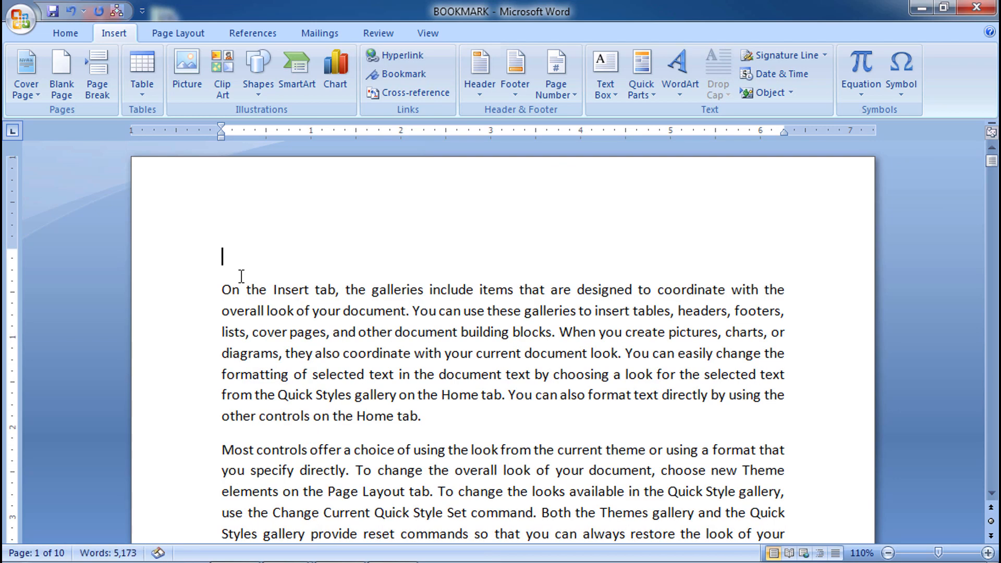
{"action": "type", "text": "Click on book Mark"}
{"action": "key", "text": "Return"}
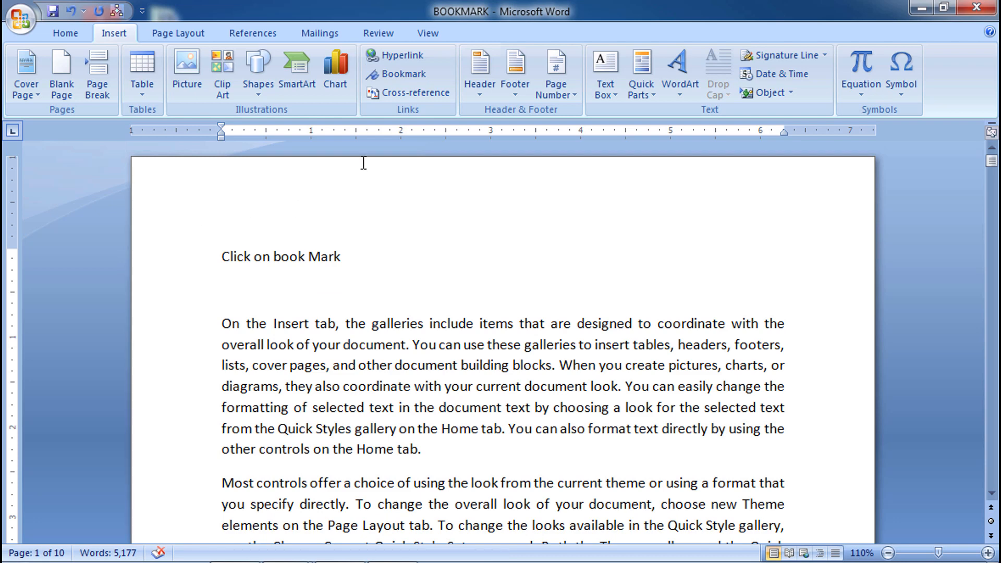
- Insert a hyperlink to the bookmark BOOKMARK1 in this document on the empty line below "Click on book Mark"
{"action": "left_click", "coordinate": [416, 55]}
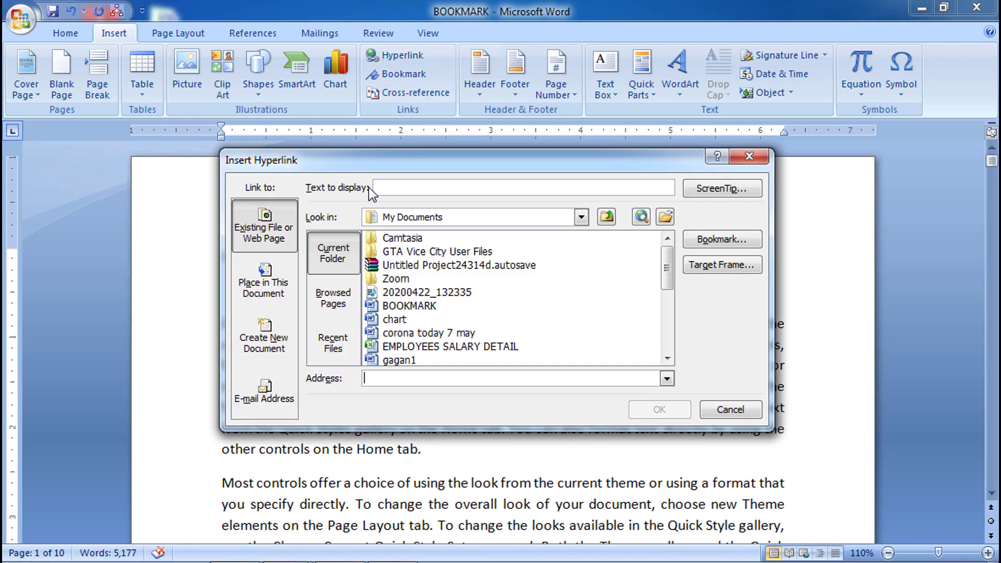
{"action": "left_click", "coordinate": [265, 293]}
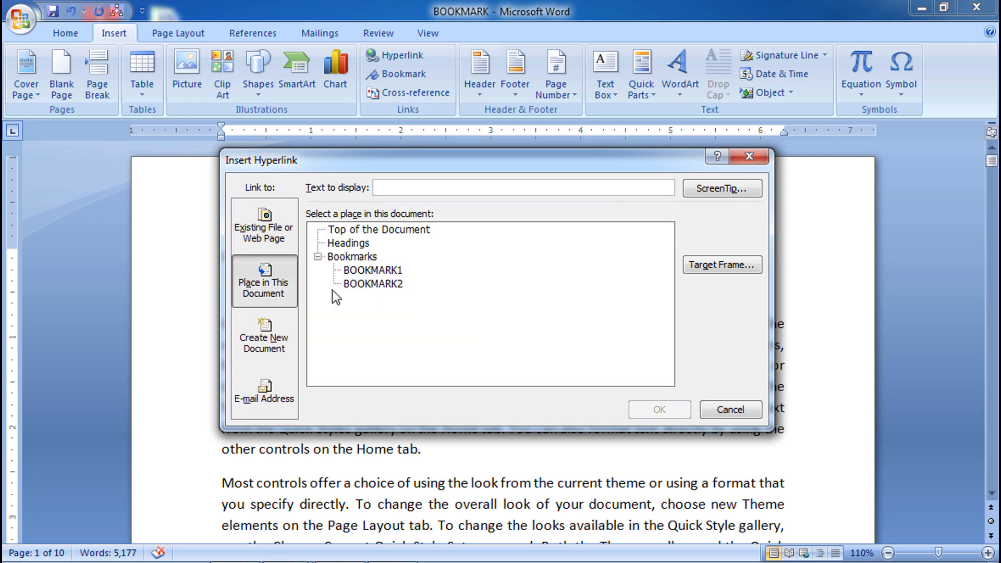
{"action": "left_click", "coordinate": [392, 271]}
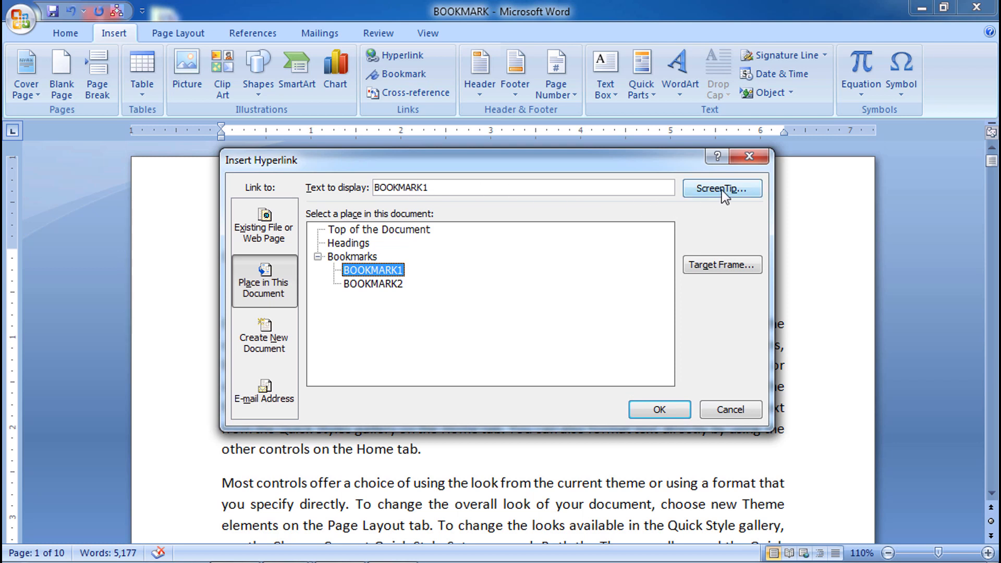
{"action": "left_click", "coordinate": [660, 410]}
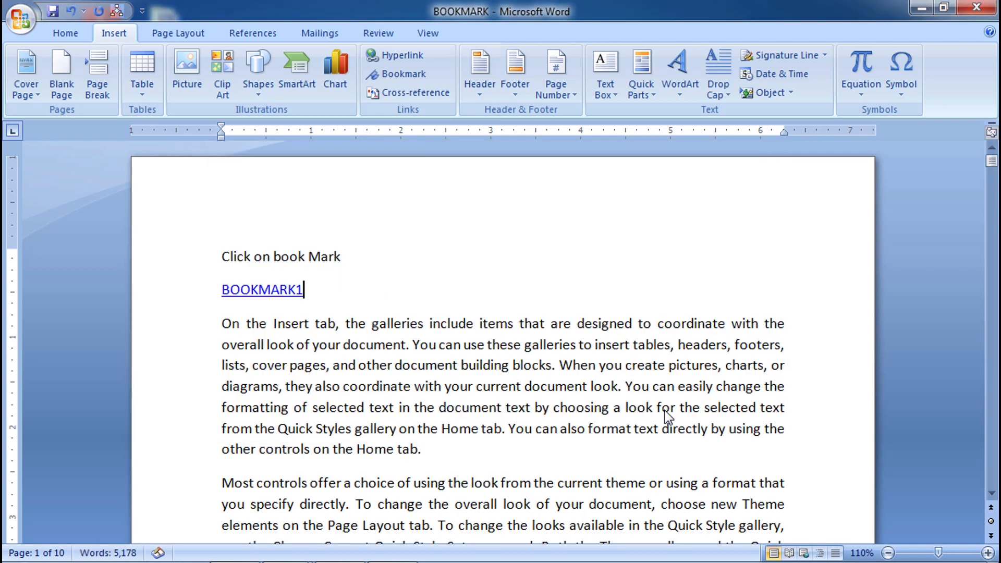
- Add an empty line below the BOOKMARK1 link and insert a hyperlink to the bookmark BOOKMARK2 on it
{"action": "key", "text": "Down"}
{"action": "key", "text": "Left"}
{"action": "key", "text": "Left"}
{"action": "key", "text": "Left"}
{"action": "key", "text": "Left"}
{"action": "key", "text": "Left"}
{"action": "key", "text": "Left"}
{"action": "key", "text": "Left"}
{"action": "key", "text": "Left"}
{"action": "key", "text": "Left"}
{"action": "key", "text": "Left"}
{"action": "key", "text": "Left"}
{"action": "key", "text": "Left"}
{"action": "key", "text": "Return"}
{"action": "key", "text": "Up"}
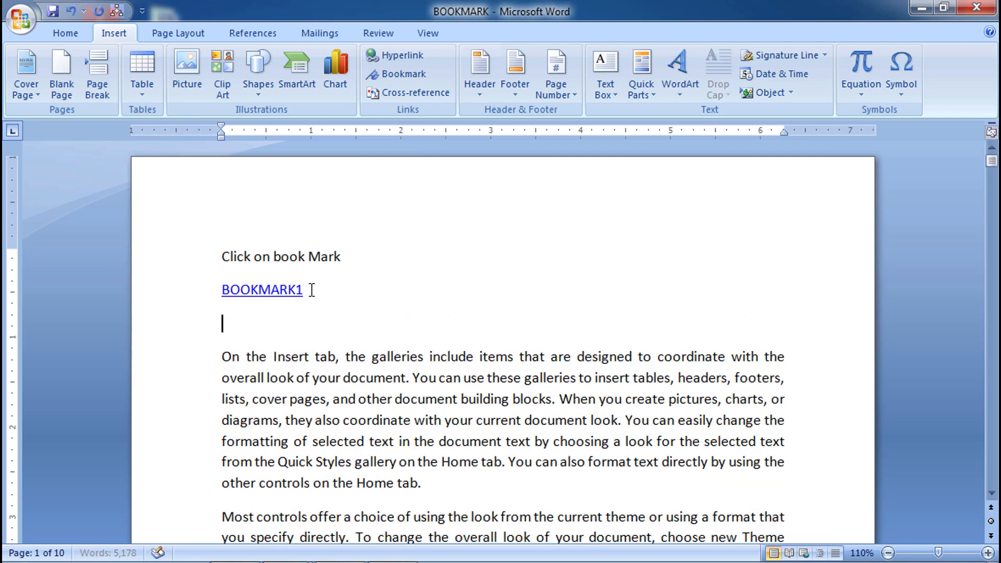
{"action": "left_click", "coordinate": [418, 57]}
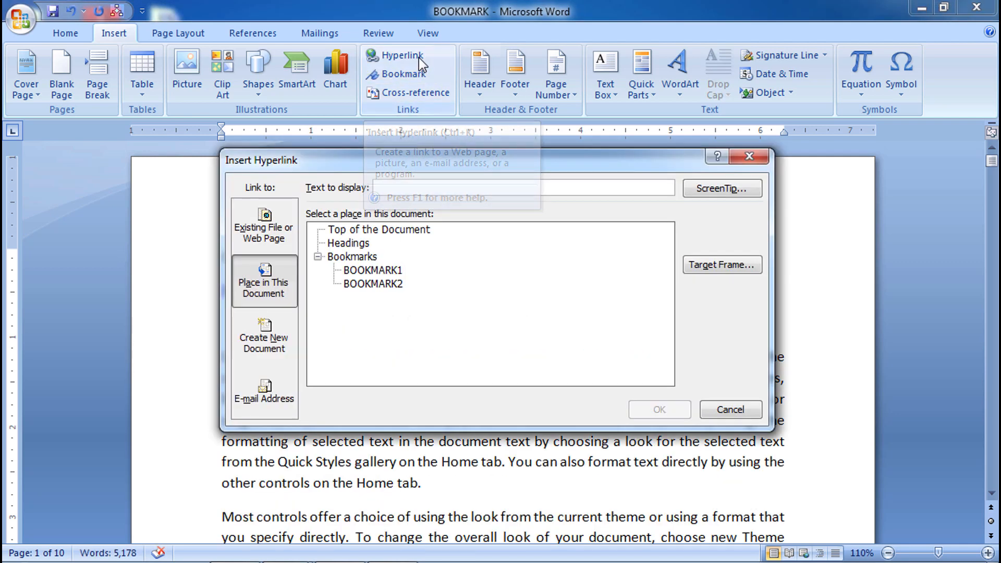
{"action": "left_click", "coordinate": [385, 284]}
{"action": "left_click", "coordinate": [654, 413]}
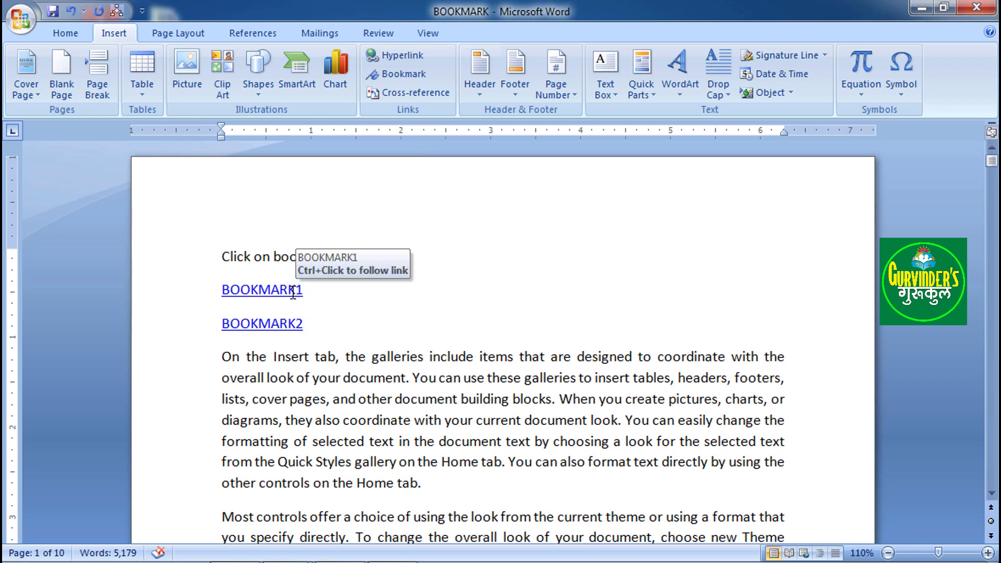
- Follow the BOOKMARK2 link and insert a Top of the Document hyperlink on a new line after the "Both the Themes gallery" paragraph
{"action": "left_click", "coordinate": [287, 324], "text": "ctrl"}
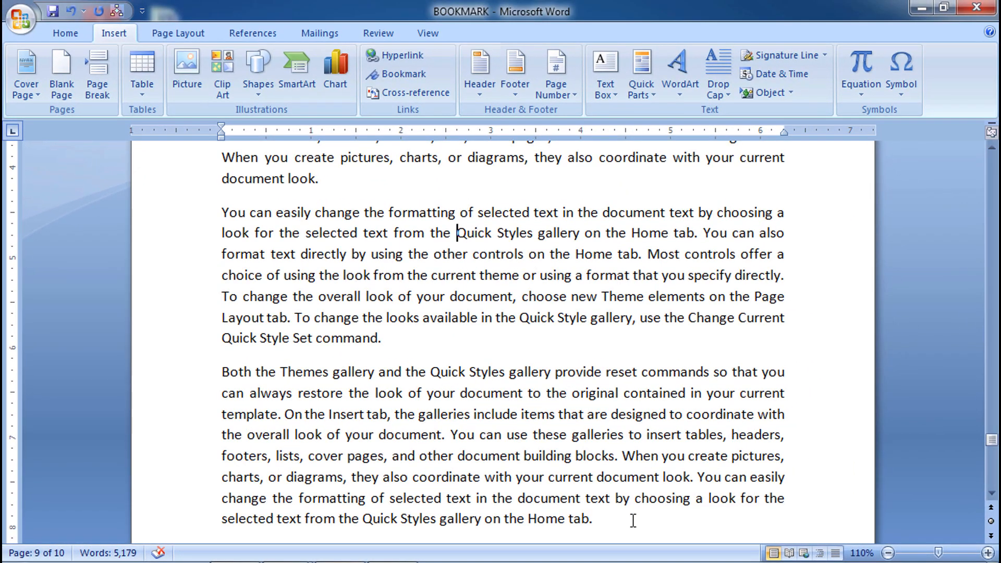
{"action": "left_click", "coordinate": [632, 520]}
{"action": "key", "text": "Return"}
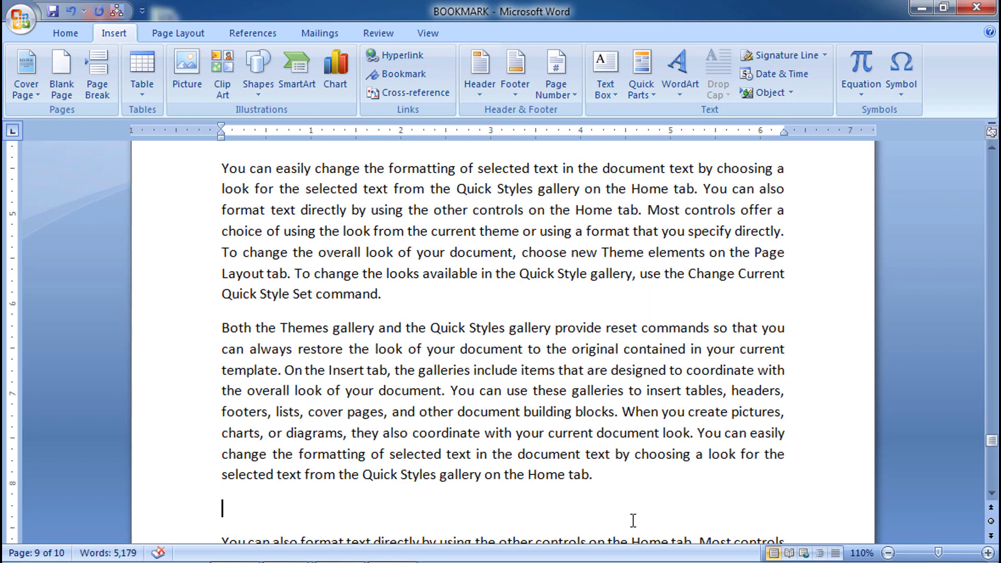
{"action": "left_click", "coordinate": [414, 54]}
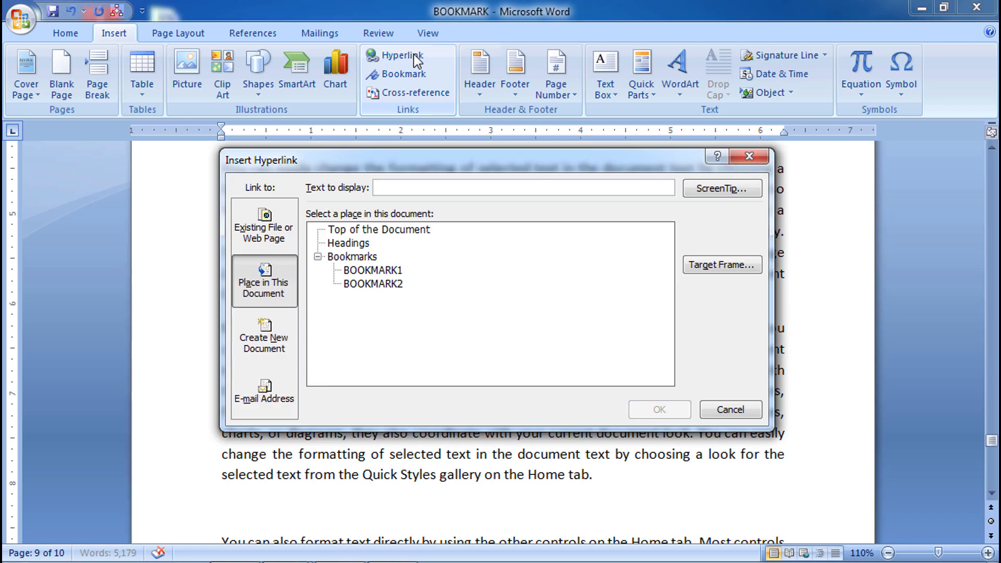
{"action": "left_click", "coordinate": [417, 234]}
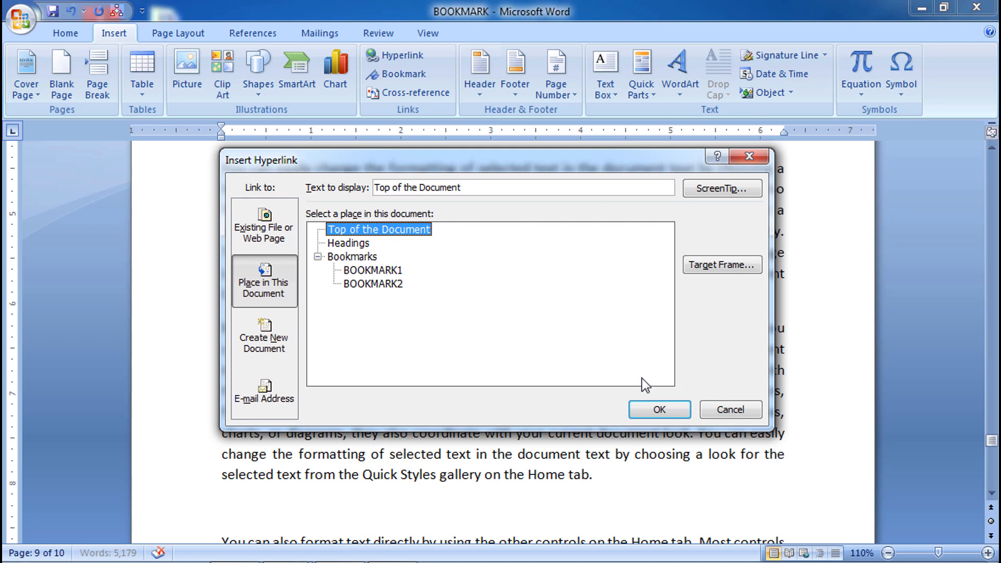
{"action": "left_click", "coordinate": [660, 410]}
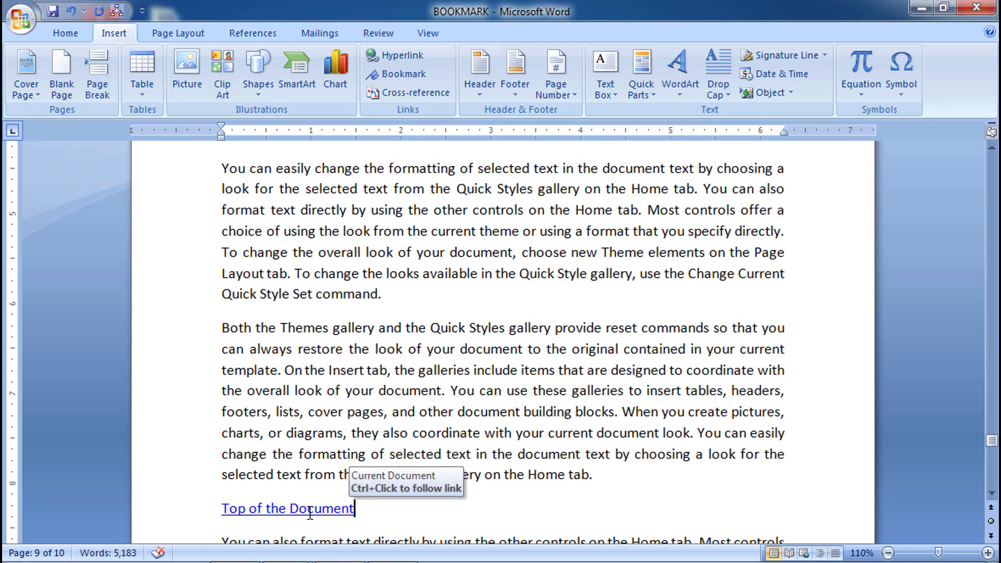
- Follow the Top of the Document link and check the Headings entry among the hyperlink places in this document
{"action": "left_click", "coordinate": [338, 509], "text": "ctrl"}
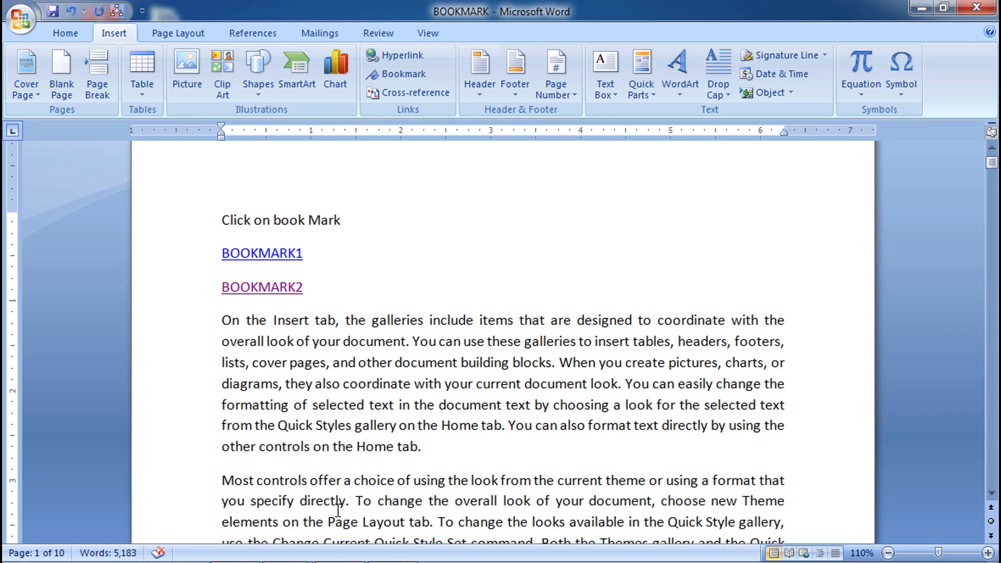
{"action": "left_click", "coordinate": [402, 56]}
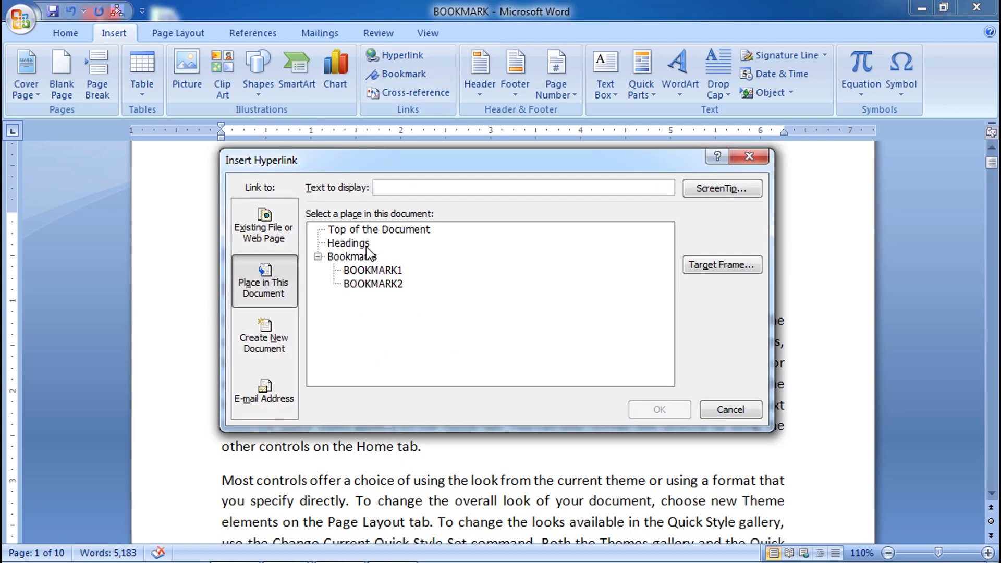
{"action": "left_click", "coordinate": [736, 410]}
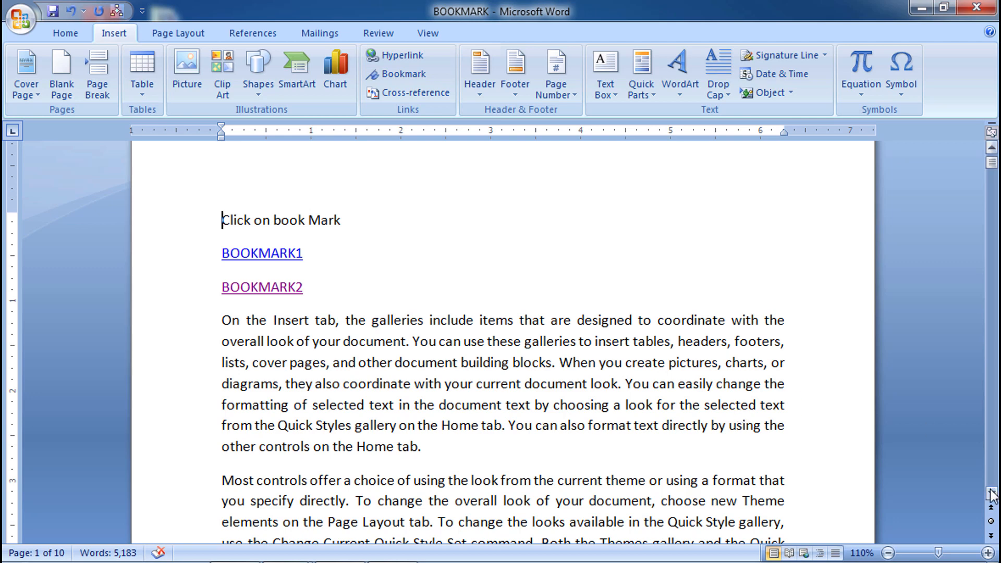
- Add the line "commerce" on page 3, above the paragraph starting "On the Insert tab"
{"action": "scroll", "coordinate": [991, 492], "scroll_direction": "down", "scroll_amount": 4}
{"action": "scroll", "coordinate": [991, 493], "scroll_direction": "down", "scroll_amount": 7}
{"action": "scroll", "coordinate": [991, 493], "scroll_direction": "down", "scroll_amount": 6}
{"action": "scroll", "coordinate": [991, 493], "scroll_direction": "down", "scroll_amount": 7}
{"action": "scroll", "coordinate": [990, 493], "scroll_direction": "down", "scroll_amount": 5}
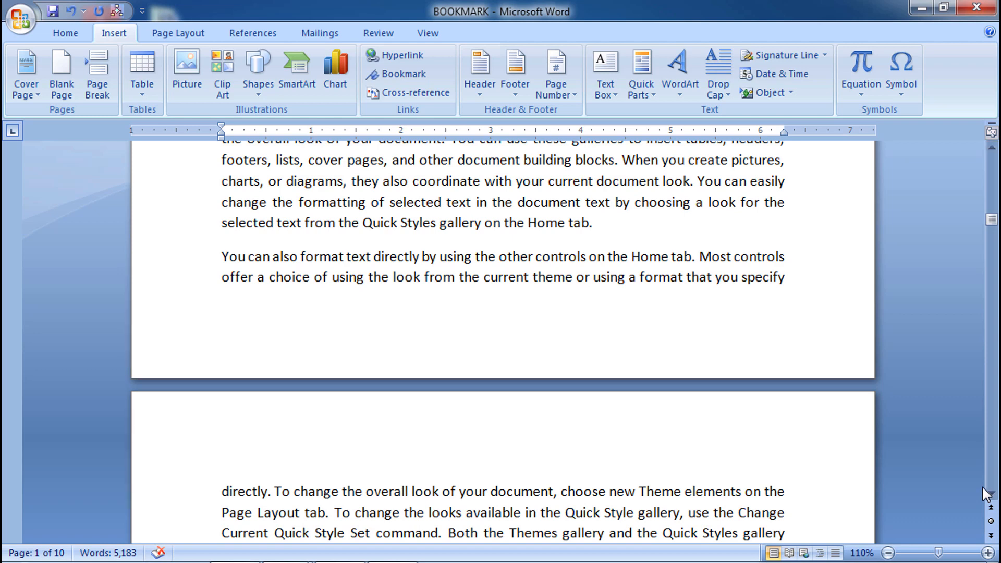
{"action": "left_click", "coordinate": [991, 493]}
{"action": "left_click", "coordinate": [991, 493]}
{"action": "scroll", "coordinate": [993, 498], "scroll_direction": "down", "scroll_amount": 3}
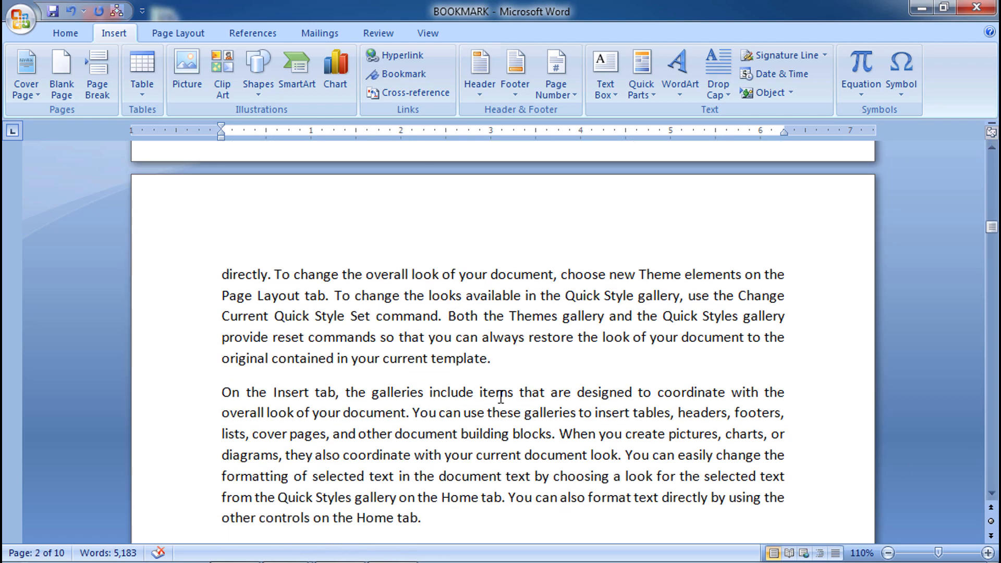
{"action": "left_click", "coordinate": [223, 393]}
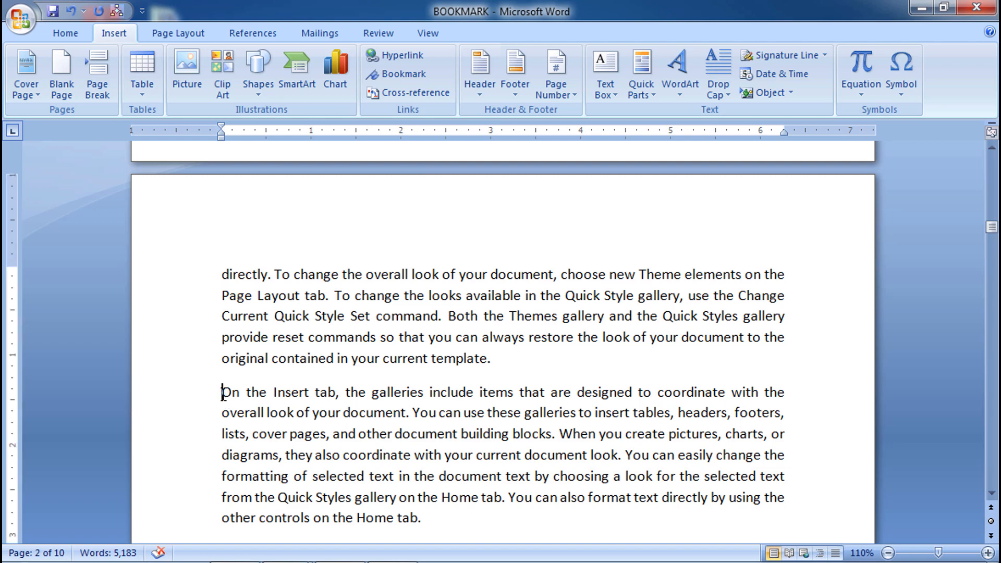
{"action": "key", "text": "Return"}
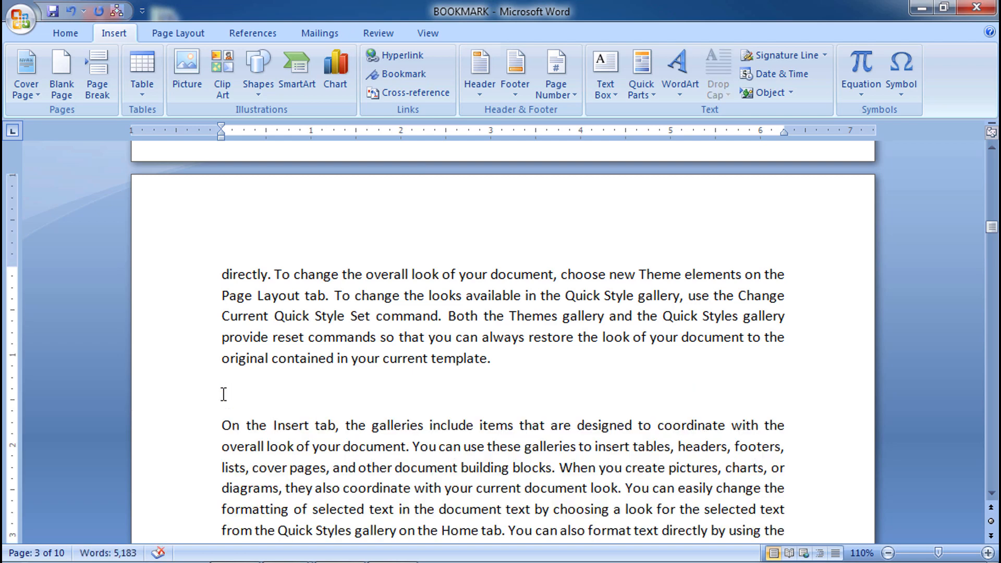
{"action": "type", "text": "commm"}
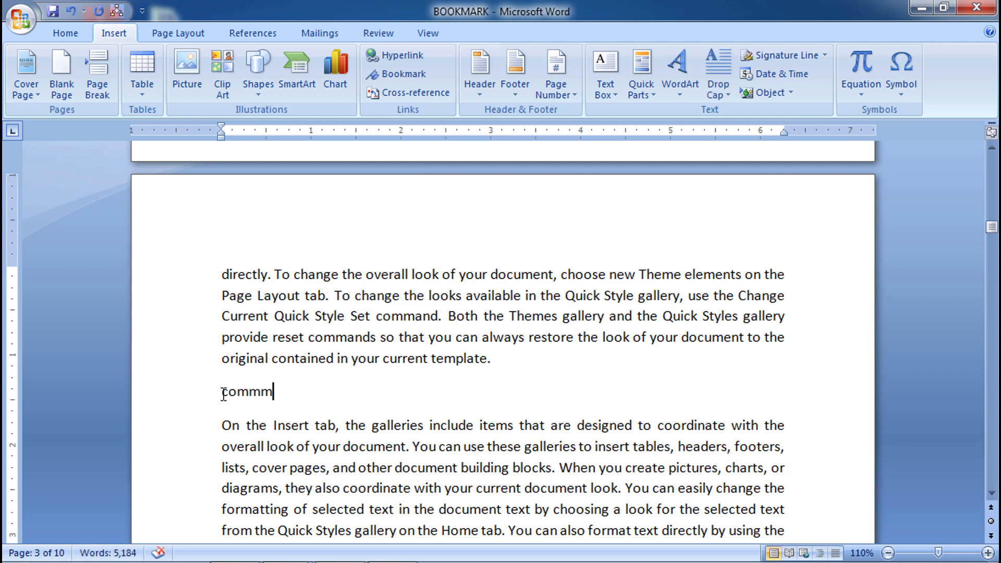
{"action": "key", "text": "BackSpace"}
{"action": "type", "text": "erce"}
- Apply the Heading 1 style to the "commerce" line
{"action": "key", "text": "shift+Left"}
{"action": "key", "text": "shift+Left"}
{"action": "key", "text": "shift+Left"}
{"action": "key", "text": "shift+Left"}
{"action": "key", "text": "shift+Left"}
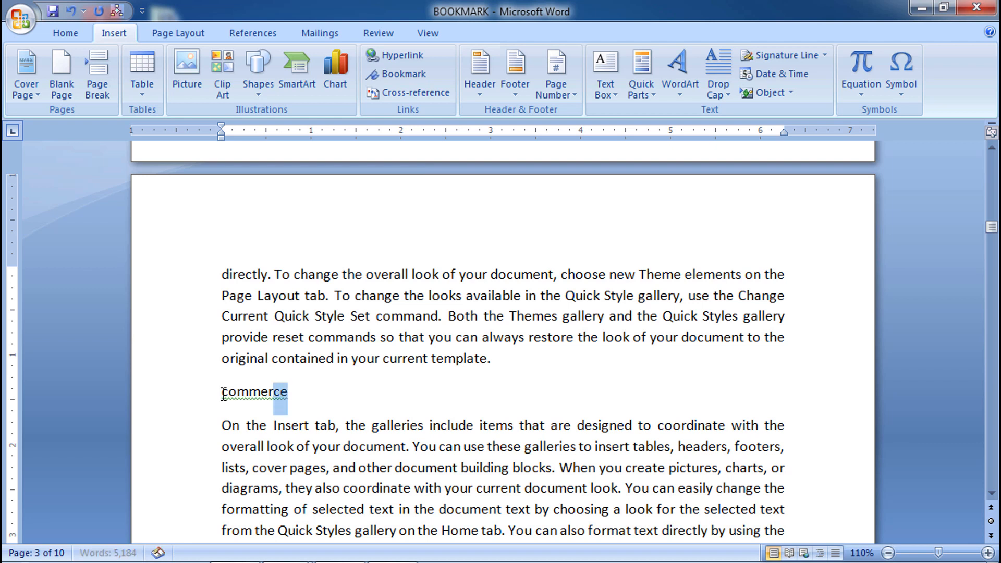
{"action": "key", "text": "shift+Left"}
{"action": "key", "text": "shift+Left"}
{"action": "key", "text": "shift+Left"}
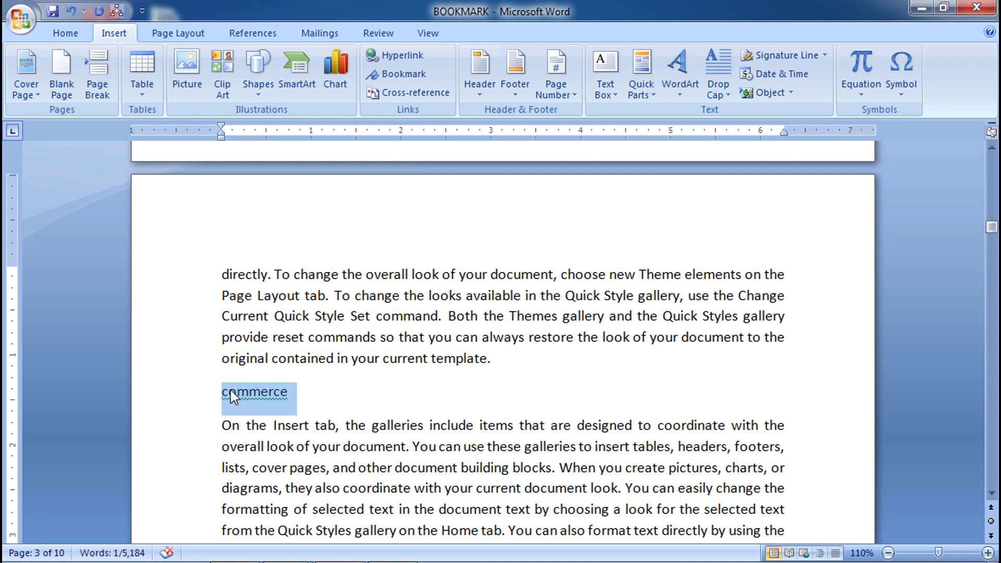
{"action": "left_click", "coordinate": [67, 32]}
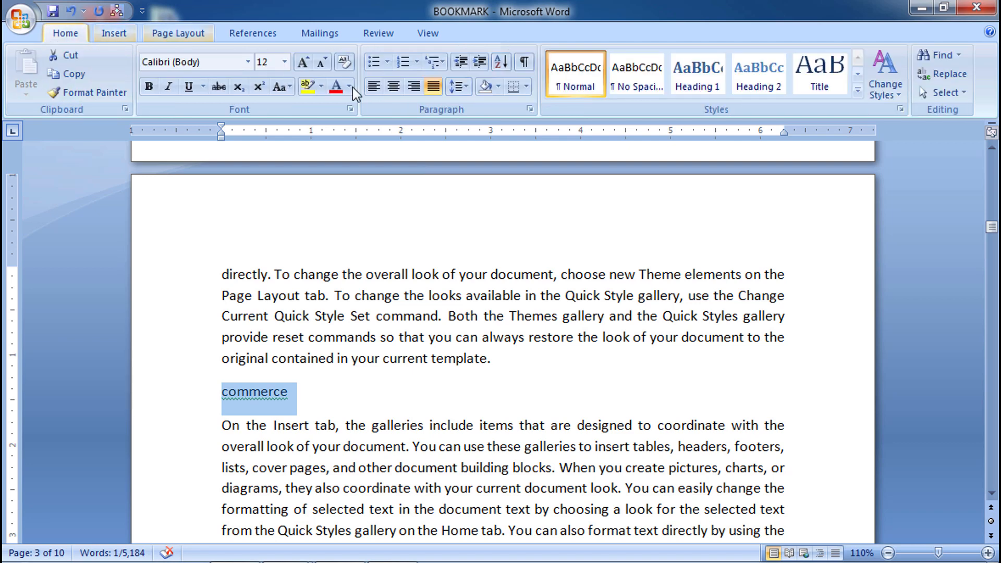
{"action": "left_click", "coordinate": [708, 88]}
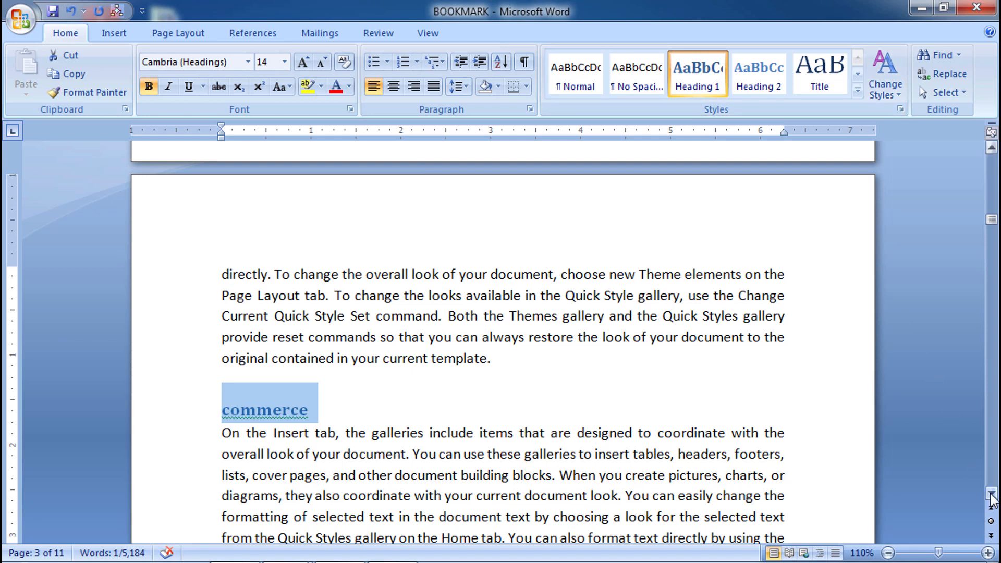
- Add the line "Science" on page 4, above the paragraph starting "To change the looks available"
{"action": "left_click", "coordinate": [991, 536]}
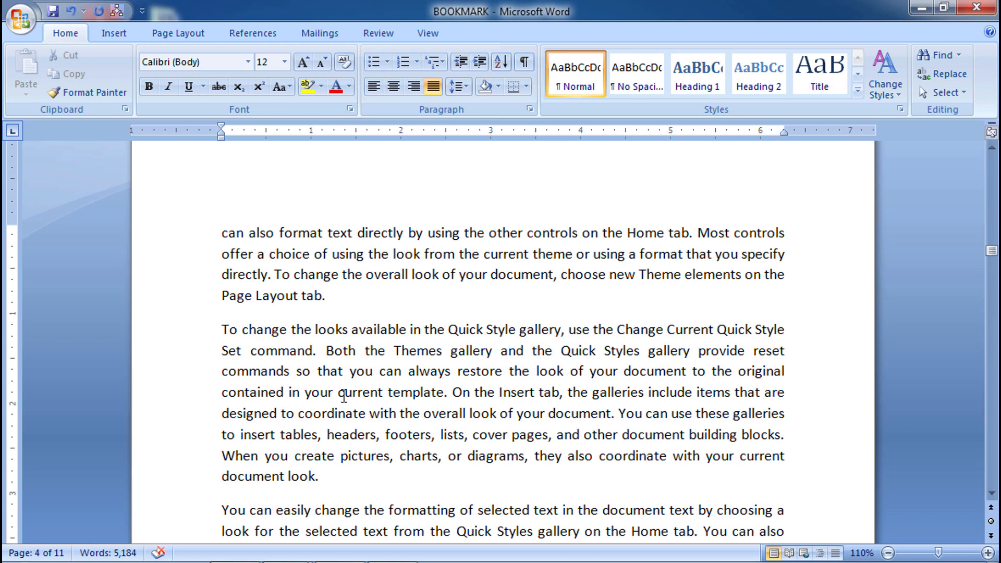
{"action": "left_click", "coordinate": [222, 330]}
{"action": "key", "text": "Return"}
{"action": "type", "text": "Science"}
- Apply the Heading 1 style to the "Science" line
{"action": "key", "text": "shift+Left"}
{"action": "key", "text": "shift+Left"}
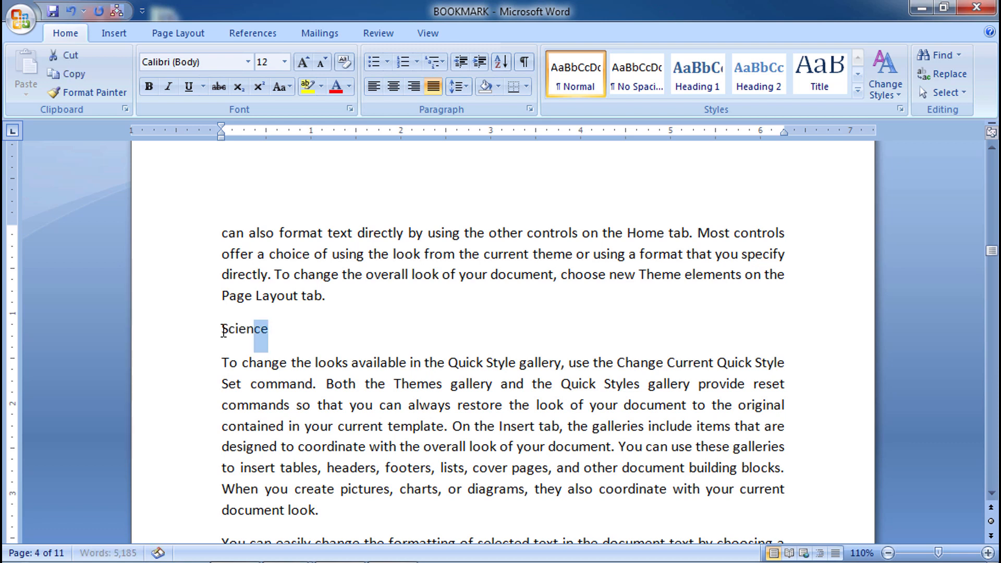
{"action": "key", "text": "shift+Left"}
{"action": "key", "text": "shift+Left"}
{"action": "key", "text": "shift+Left"}
{"action": "key", "text": "shift+Left"}
{"action": "key", "text": "shift+Left"}
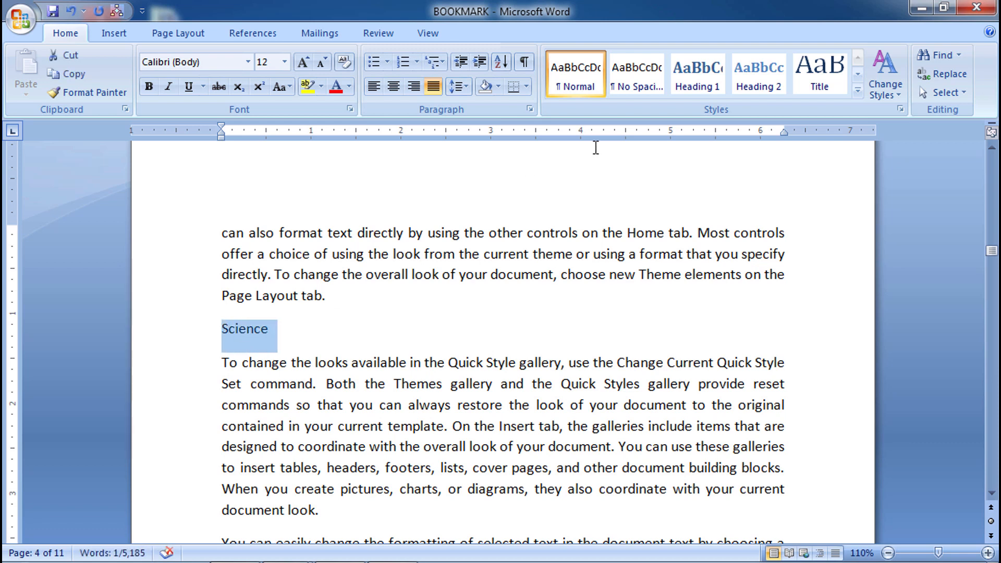
{"action": "left_click", "coordinate": [710, 88]}
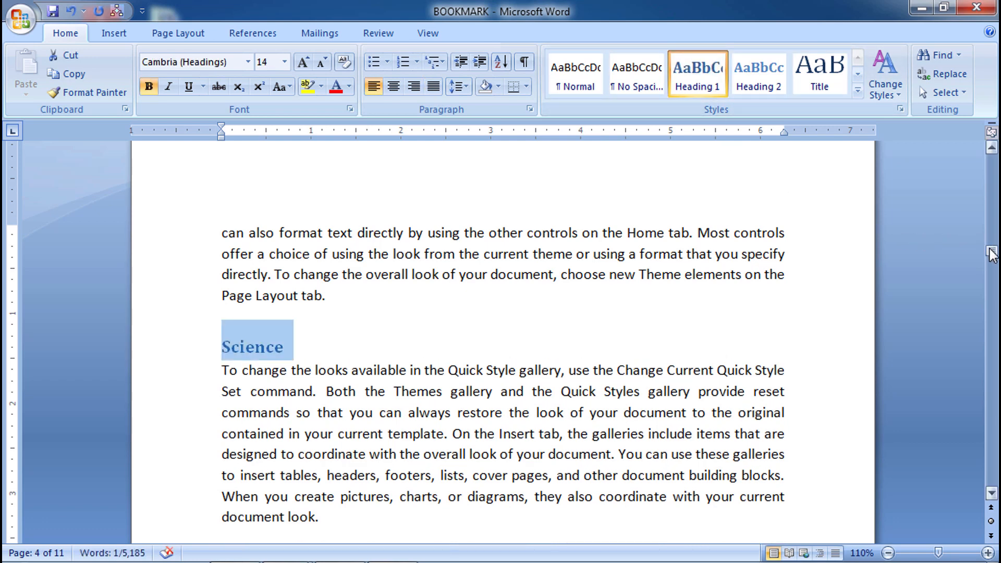
- Insert a hyperlink to the Science heading on a new line below the BOOKMARK2 link at the document's start
{"action": "left_click_drag", "start_coordinate": [990, 254], "coordinate": [990, 157]}
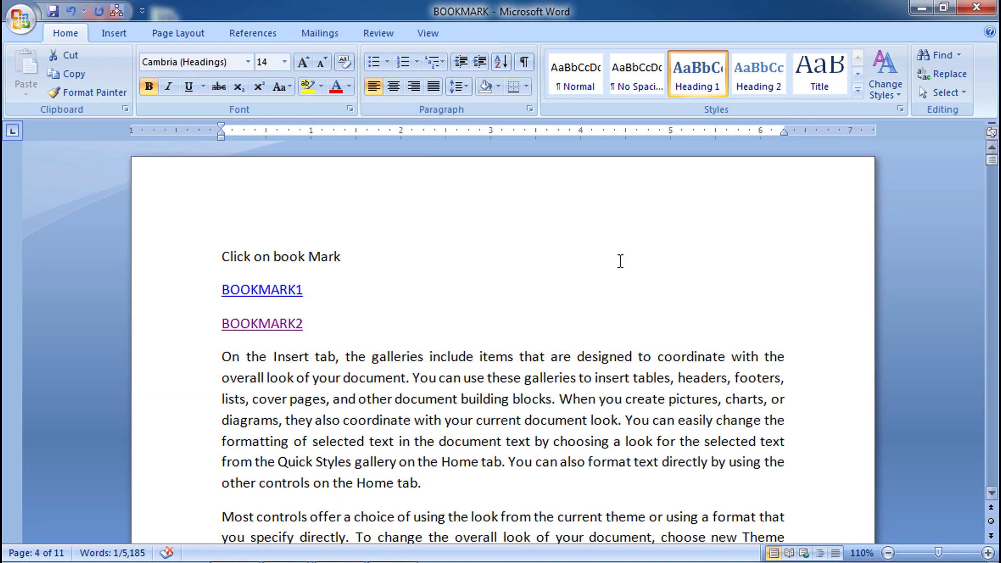
{"action": "left_click", "coordinate": [223, 358]}
{"action": "key", "text": "Return"}
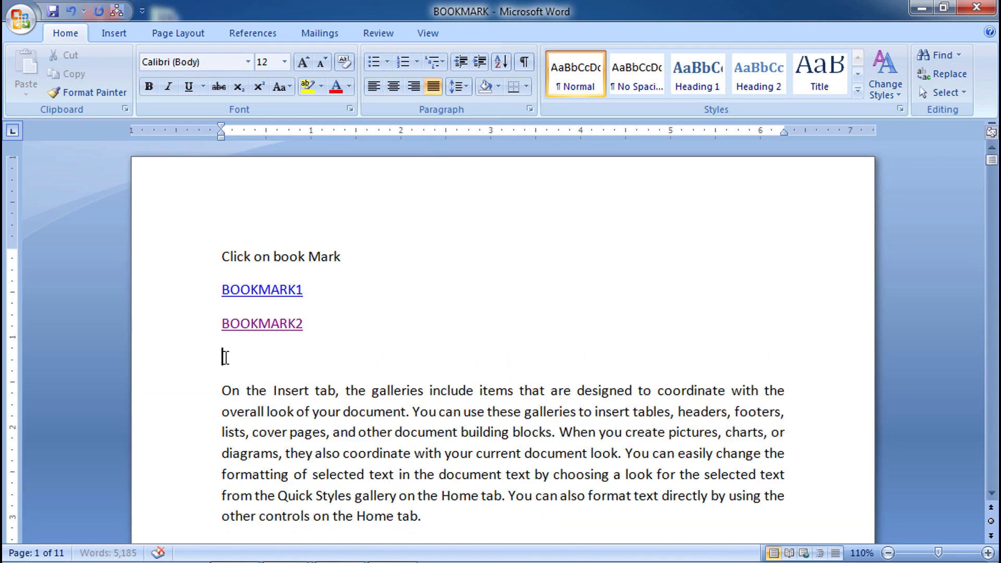
{"action": "left_click", "coordinate": [119, 34]}
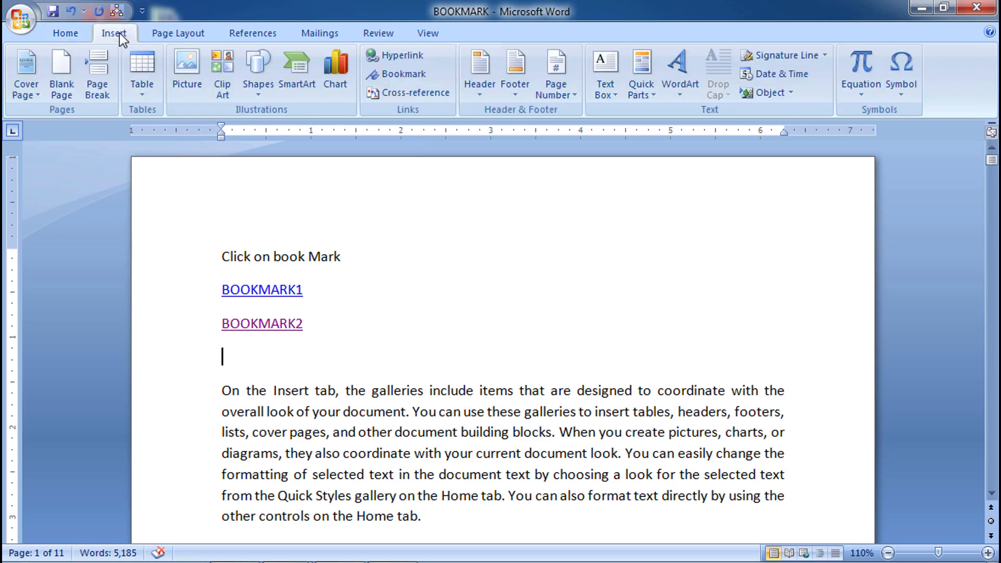
{"action": "left_click", "coordinate": [413, 59]}
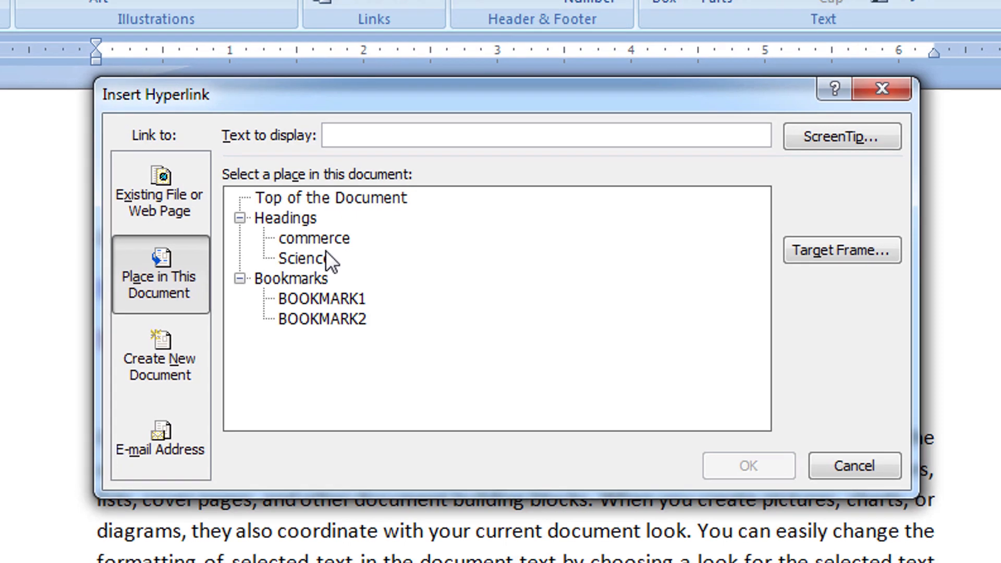
{"action": "left_click", "coordinate": [319, 257]}
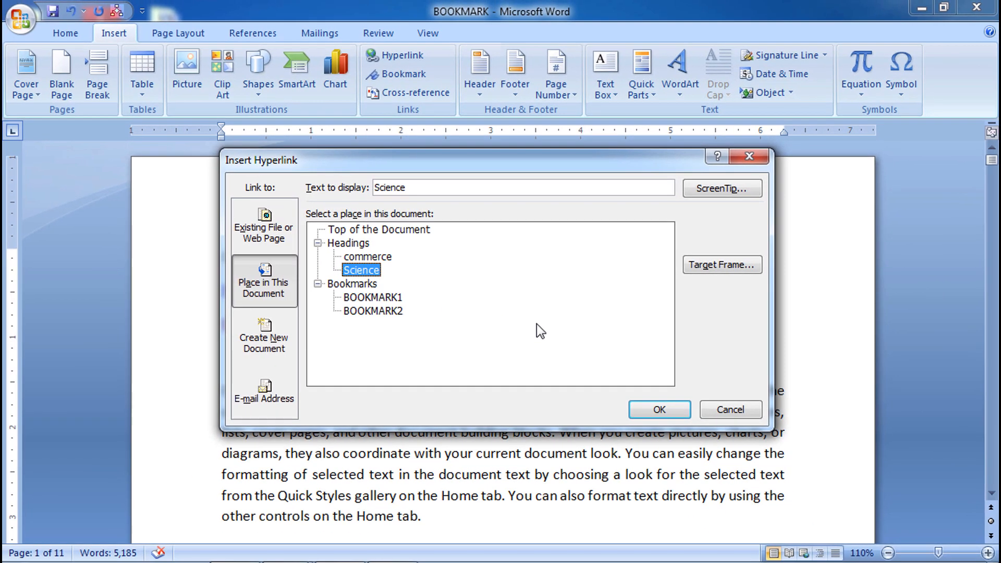
{"action": "left_click", "coordinate": [659, 409]}
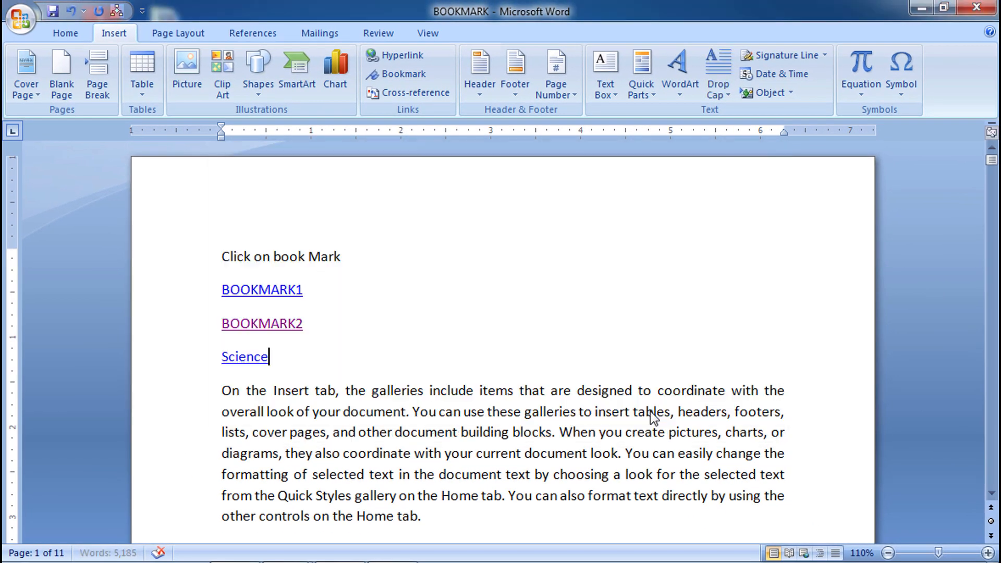
- Follow the Science hyperlink to its heading and check the available link places without inserting a link
{"action": "left_click", "coordinate": [249, 359], "text": "ctrl"}
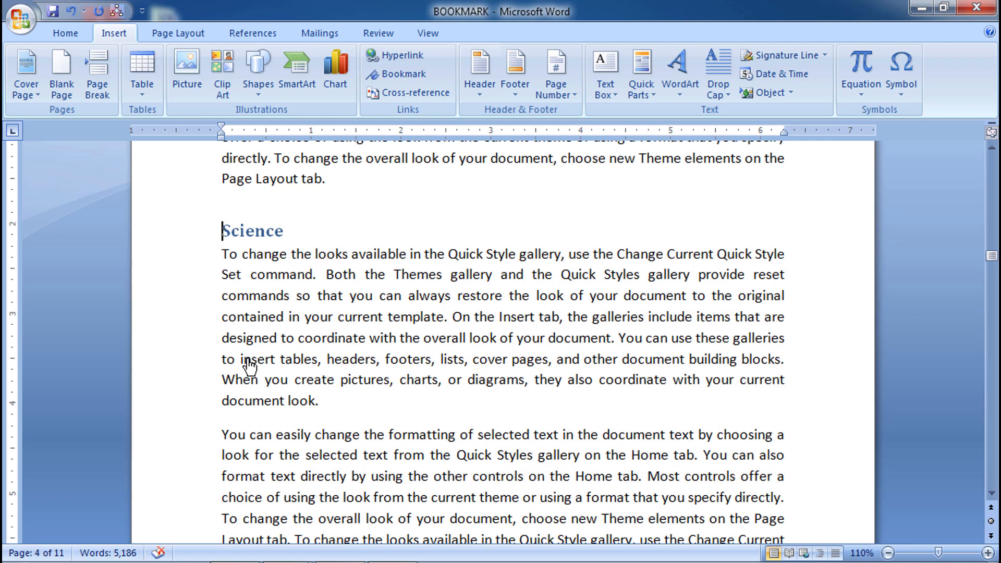
{"action": "left_click", "coordinate": [418, 58]}
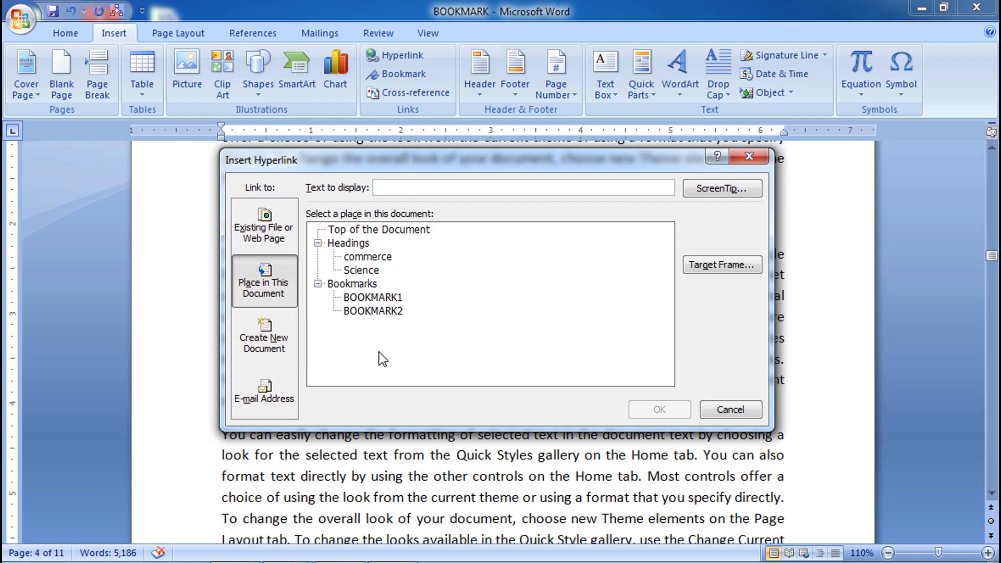
{"action": "left_click", "coordinate": [731, 410]}
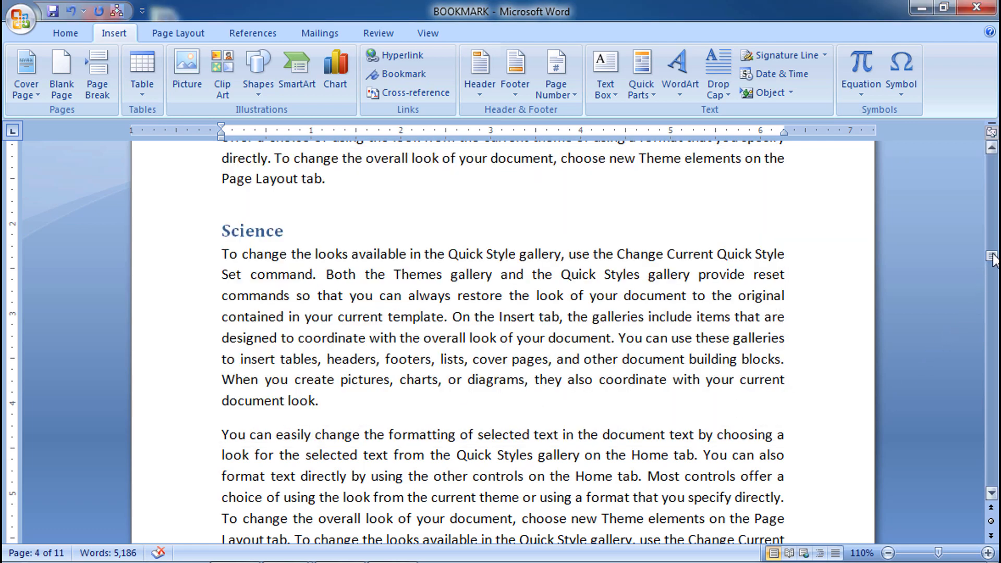
- On a new line below the Science link, set up a hyperlink creating a new document named with the teacher's first name plus "gurukul"
{"action": "left_click_drag", "start_coordinate": [993, 258], "coordinate": [992, 158]}
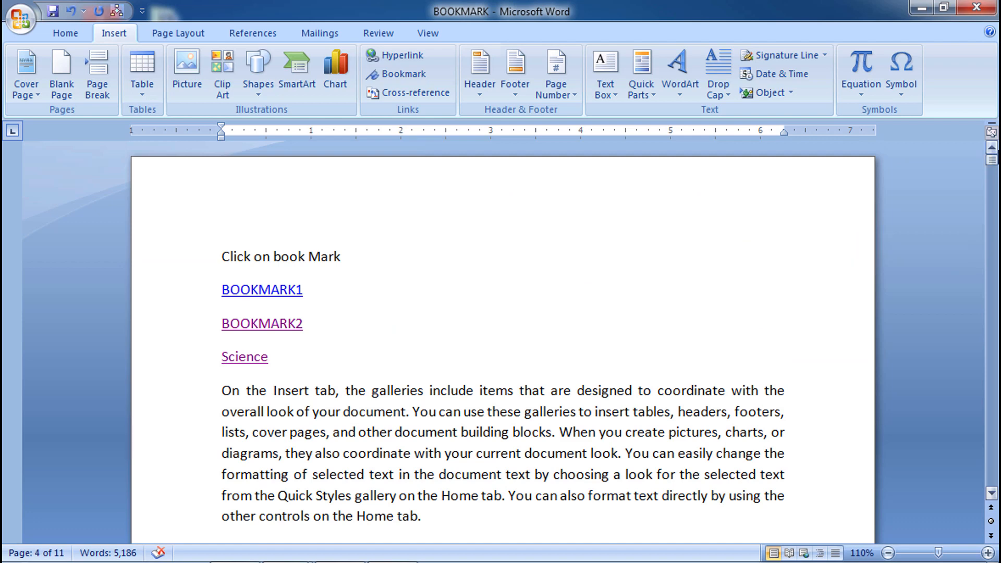
{"action": "left_click", "coordinate": [225, 388]}
{"action": "key", "text": "Return"}
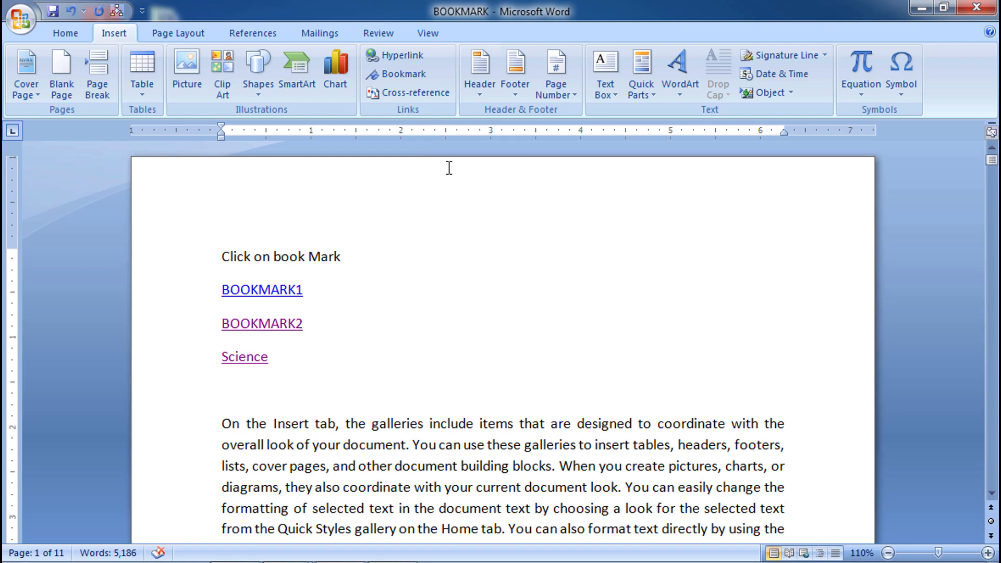
{"action": "left_click", "coordinate": [408, 52]}
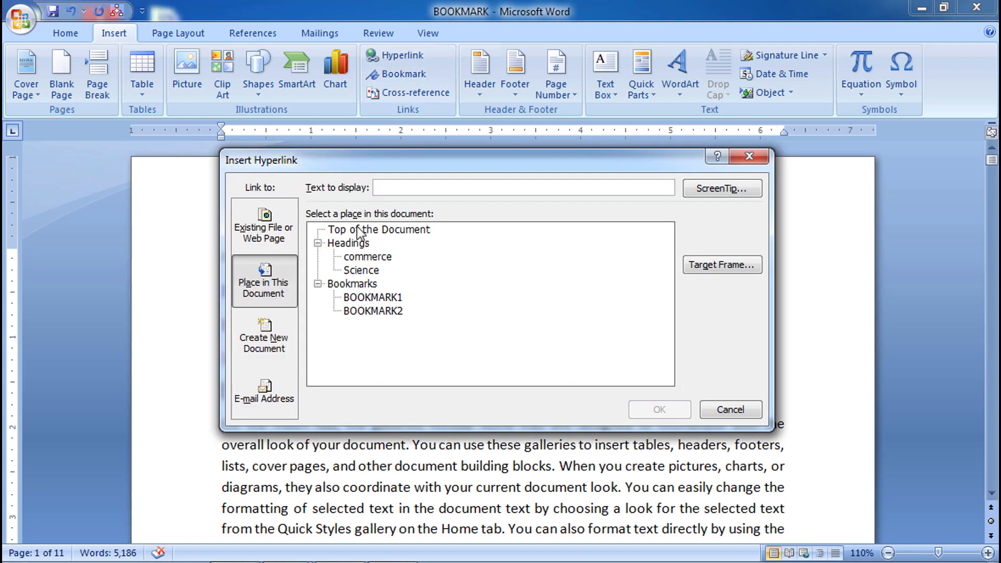
{"action": "left_click", "coordinate": [264, 347]}
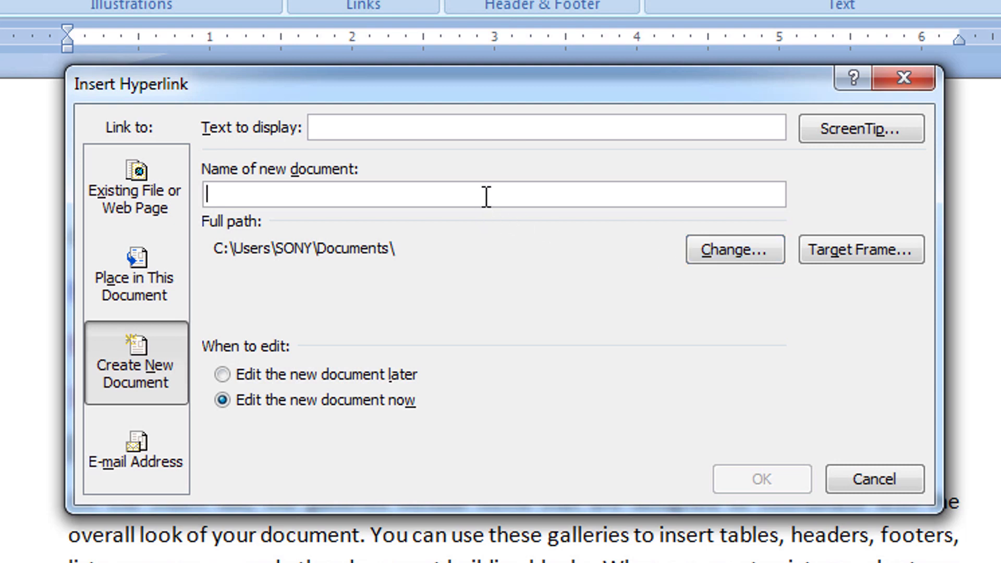
{"action": "type", "text": "gur"}
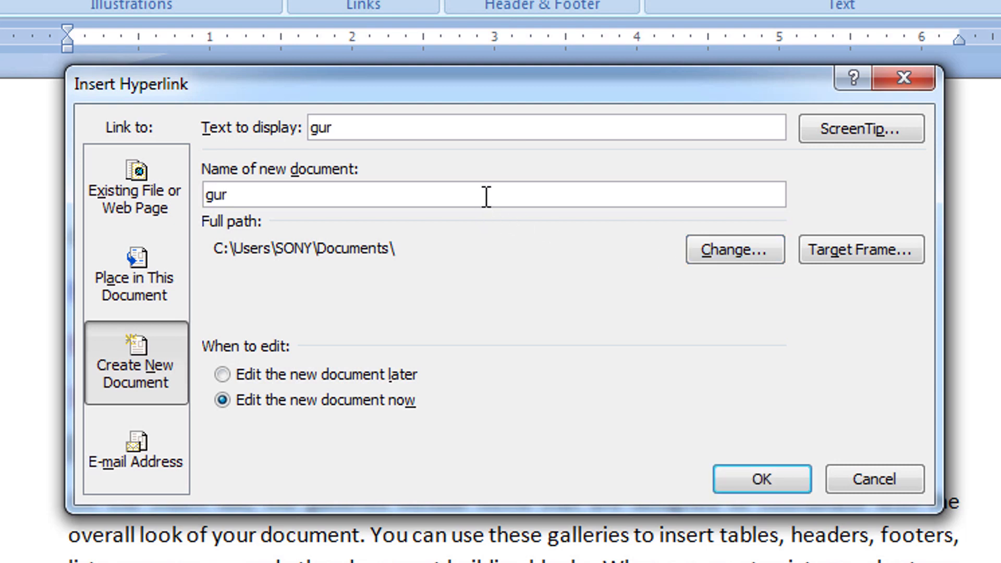
{"action": "type", "text": "vinder"}
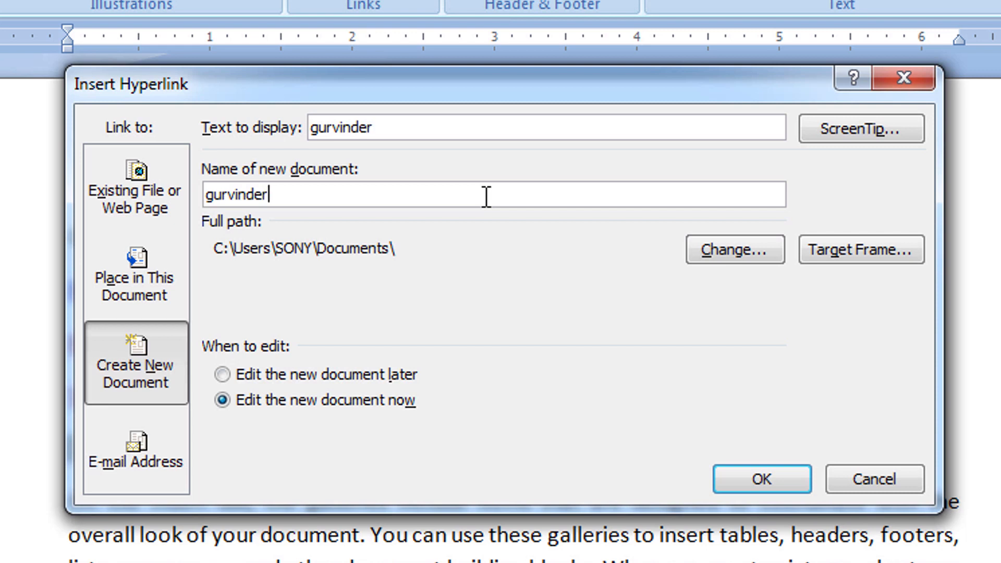
{"action": "type", "text": " guru"}
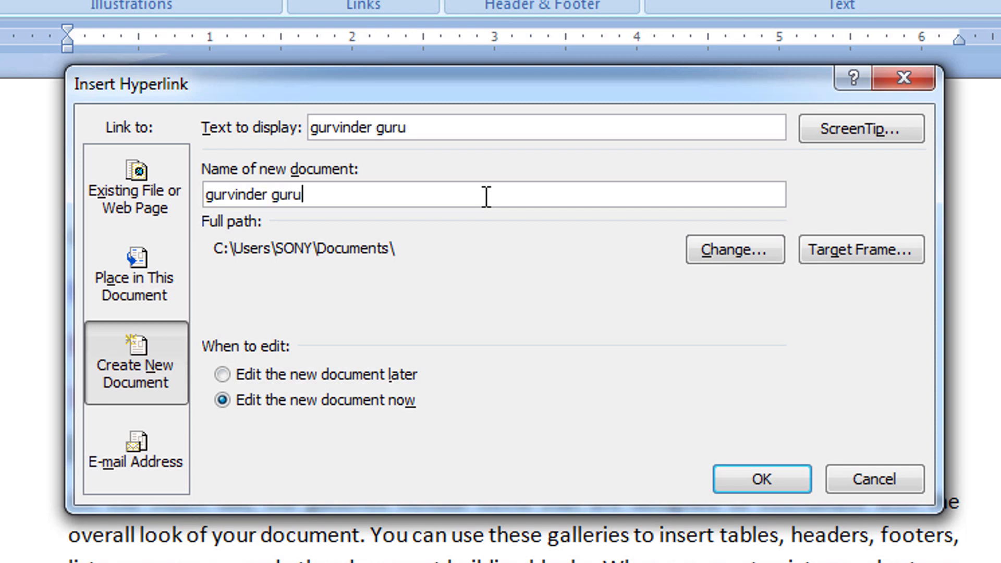
{"action": "type", "text": "kul"}
- Prefix the link's display text with "To create new Document", choose to edit the new document later, and insert the hyperlink
{"action": "left_click_drag", "start_coordinate": [484, 125], "coordinate": [286, 116]}
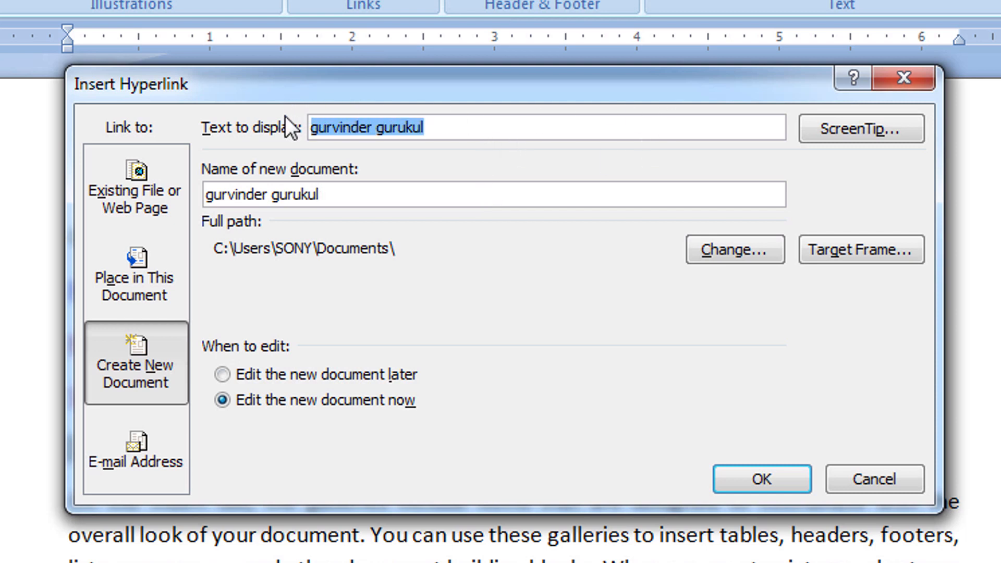
{"action": "left_click", "coordinate": [286, 116]}
{"action": "type", "text": "To create new Document"}
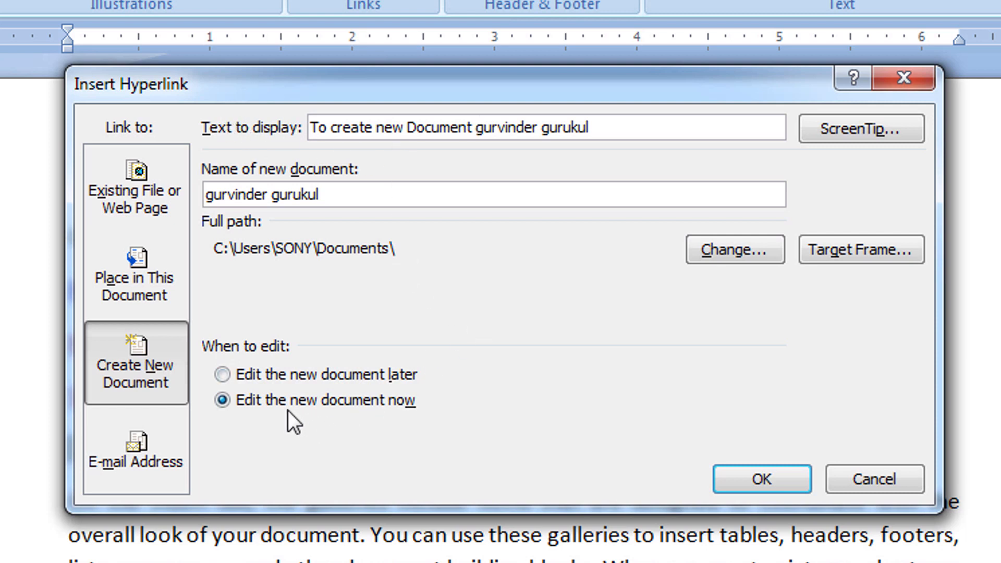
{"action": "left_click", "coordinate": [342, 378]}
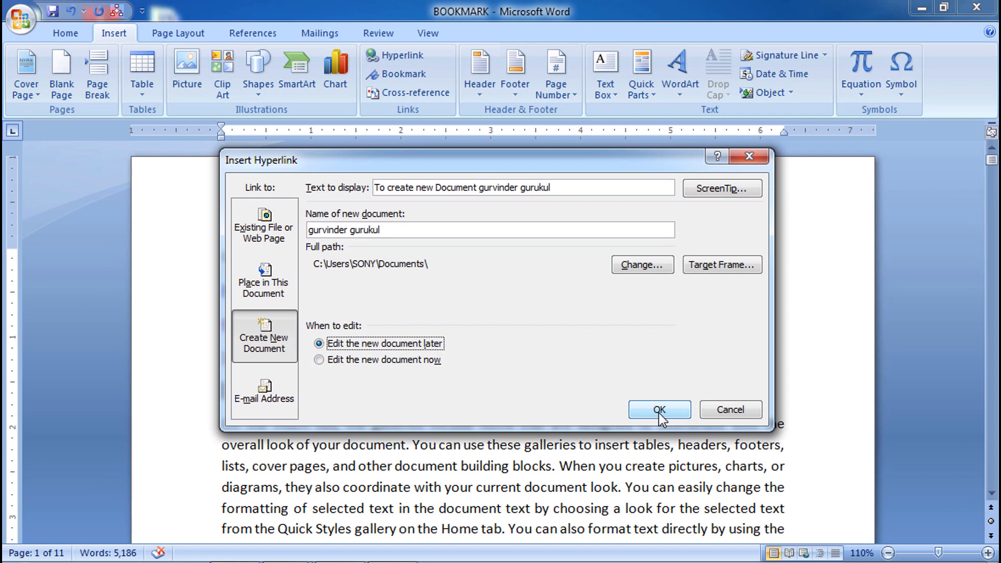
{"action": "left_click", "coordinate": [659, 409]}
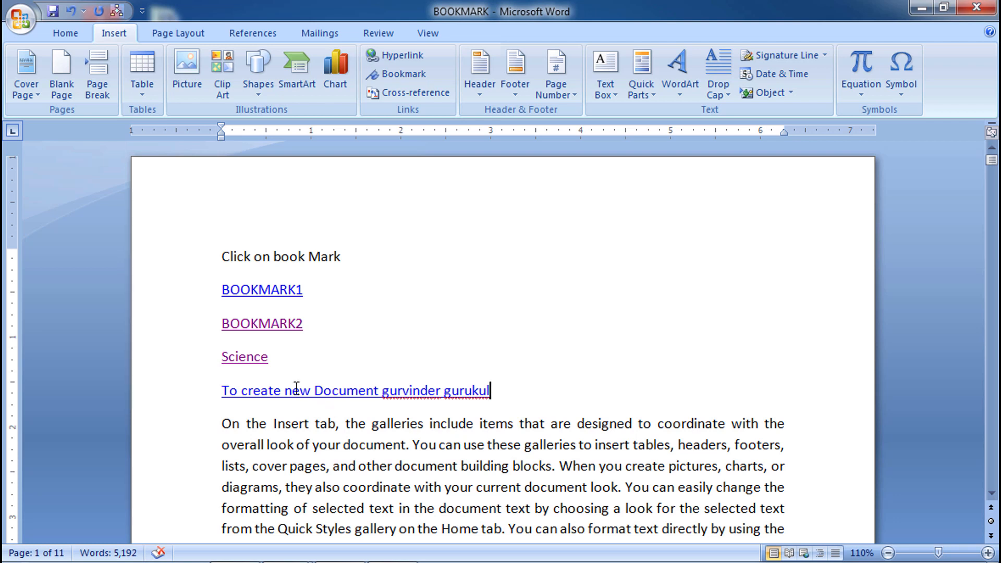
- Open the new document through its link, enter the text "Dkfjsldkfskfksfsdfksdfkdfdsf sdf j", and save and close it
{"action": "left_click", "coordinate": [325, 391], "text": "ctrl"}
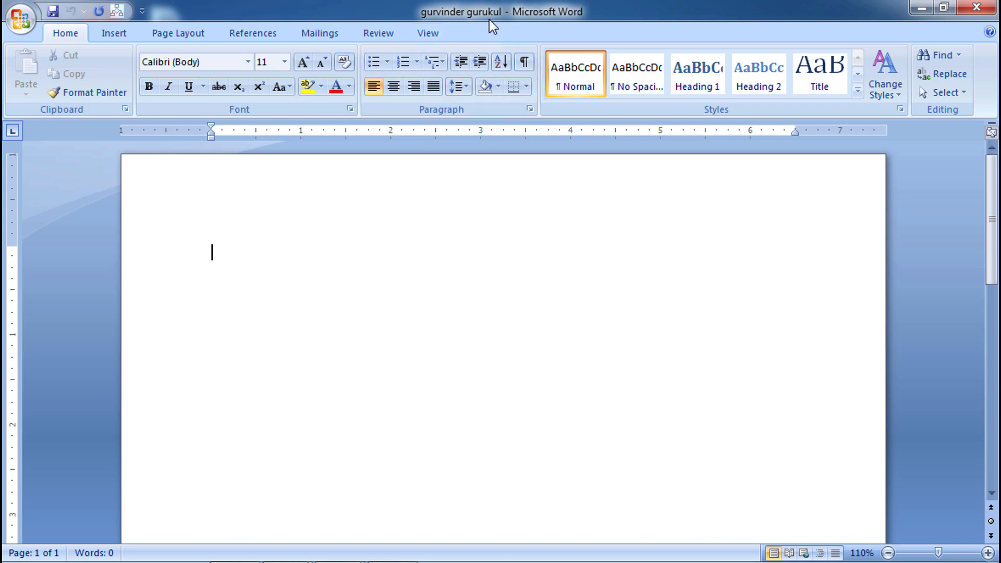
{"action": "type", "text": "dkfjsldkfskfksfsdfksdfkdfdsf  sdf j"}
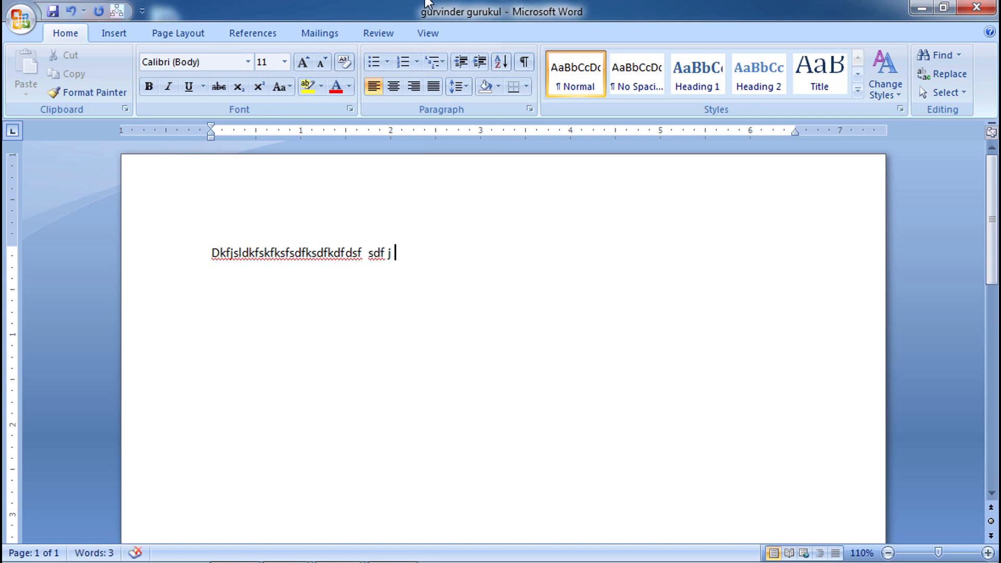
{"action": "left_click", "coordinate": [26, 17]}
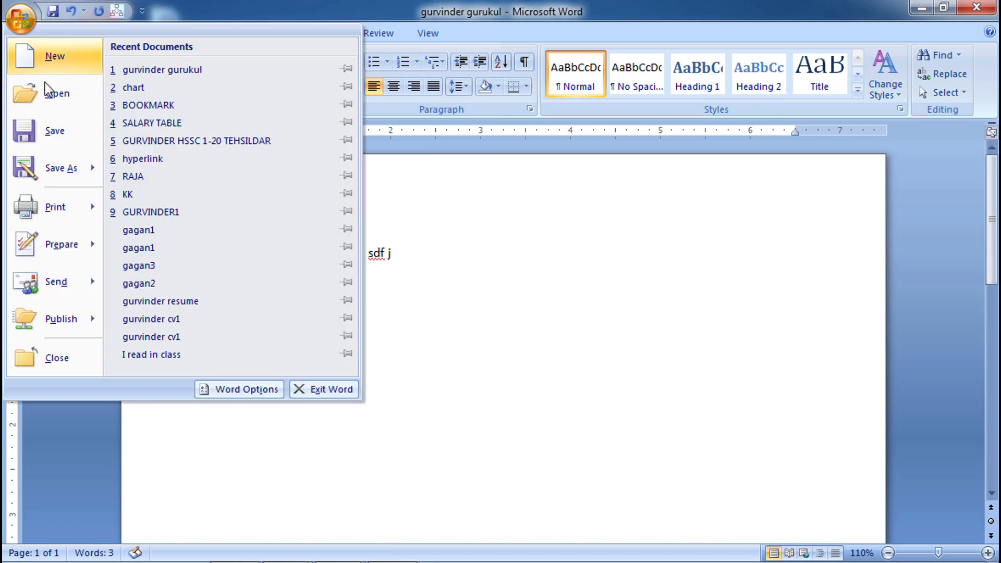
{"action": "left_click", "coordinate": [45, 133]}
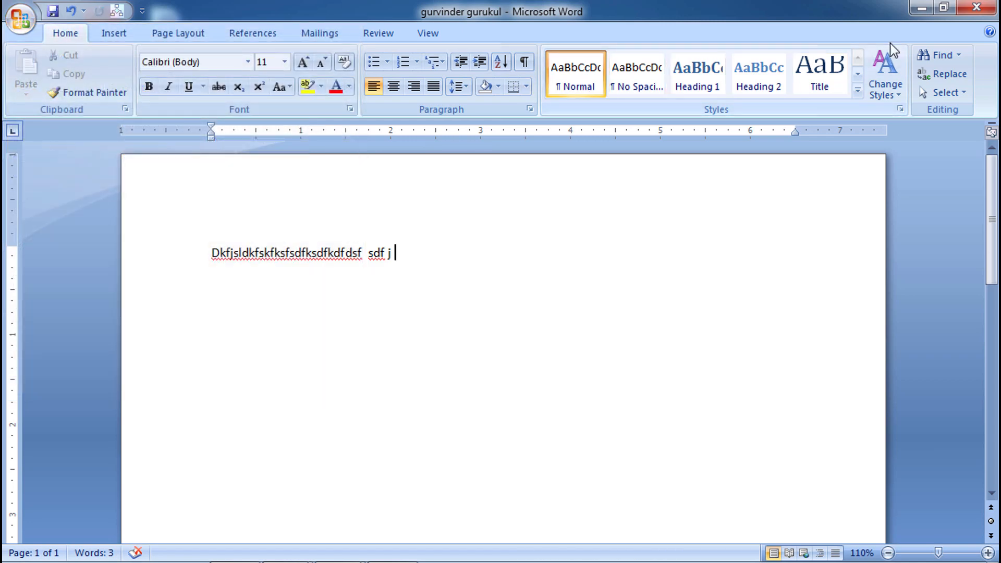
{"action": "left_click", "coordinate": [977, 7]}
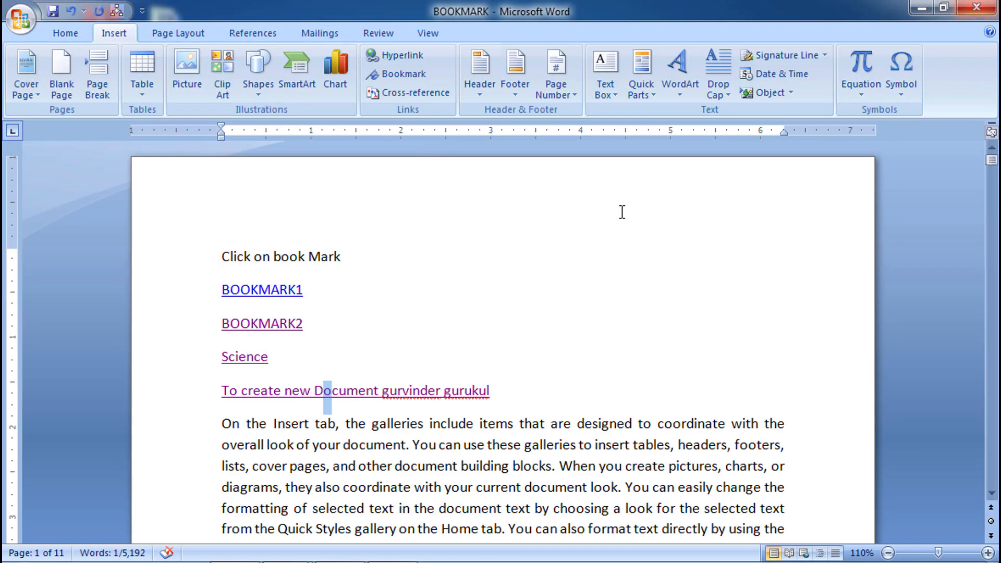
- Reopen the linked document and add the lines "Gdgdf", "Gdfg", "D" and "gdgd" below the existing text
{"action": "left_click", "coordinate": [416, 391], "text": "ctrl"}
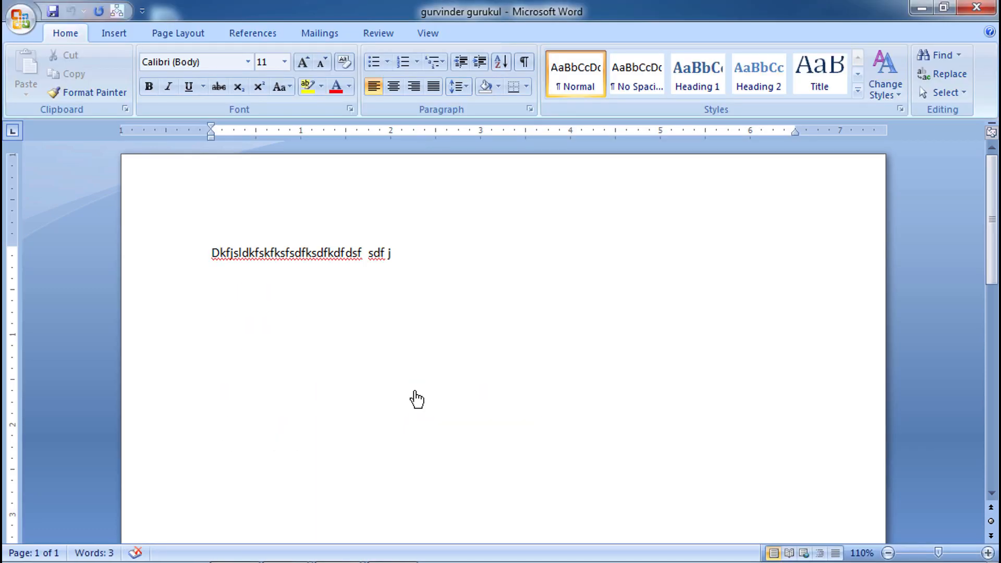
{"action": "key", "text": "Return"}
{"action": "type", "text": "gdgdf"}
{"action": "key", "text": "Return"}
{"action": "type", "text": "gdfg"}
{"action": "key", "text": "Return"}
{"action": "type", "text": "d"}
{"action": "key", "text": "Return"}
{"action": "type", "text": "gdgd"}
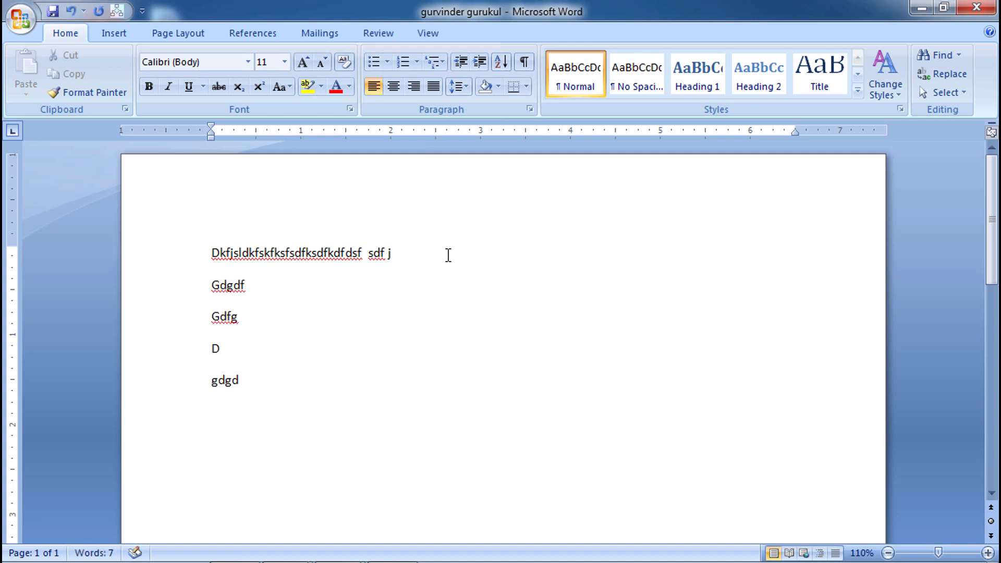
- Save the linked document with its added lines and close it to return to the BOOKMARK document
{"action": "left_click", "coordinate": [25, 21]}
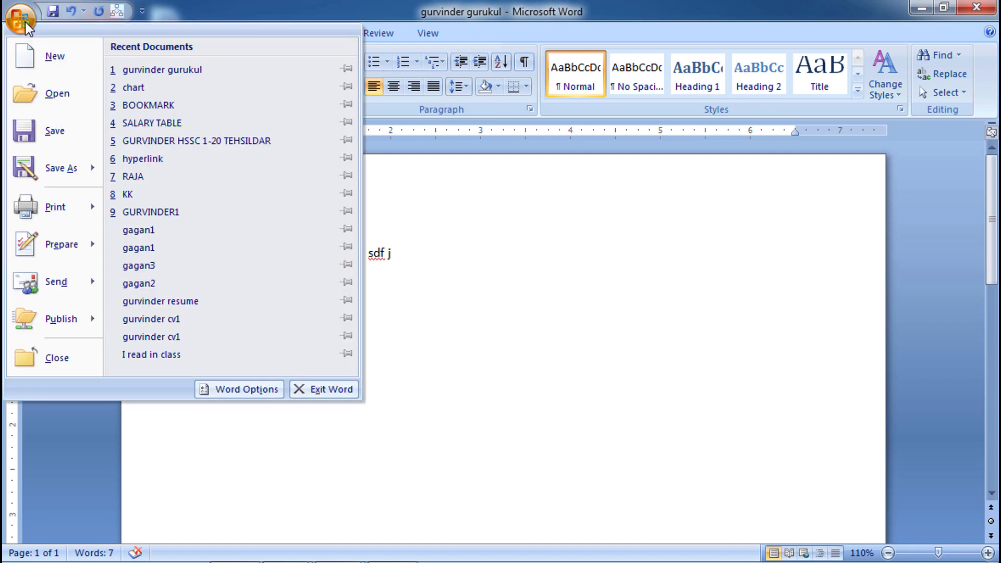
{"action": "left_click", "coordinate": [42, 126]}
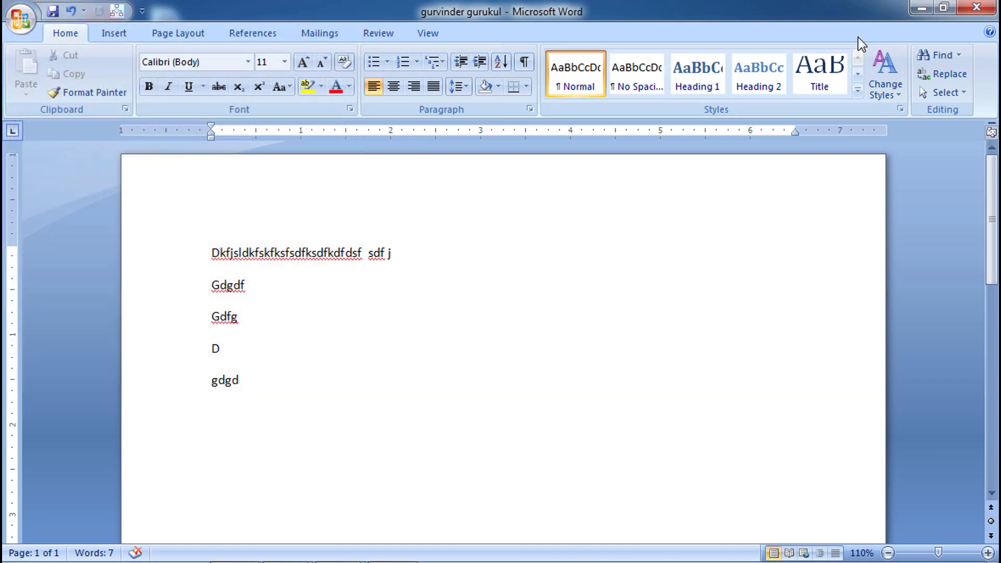
{"action": "left_click", "coordinate": [977, 7]}
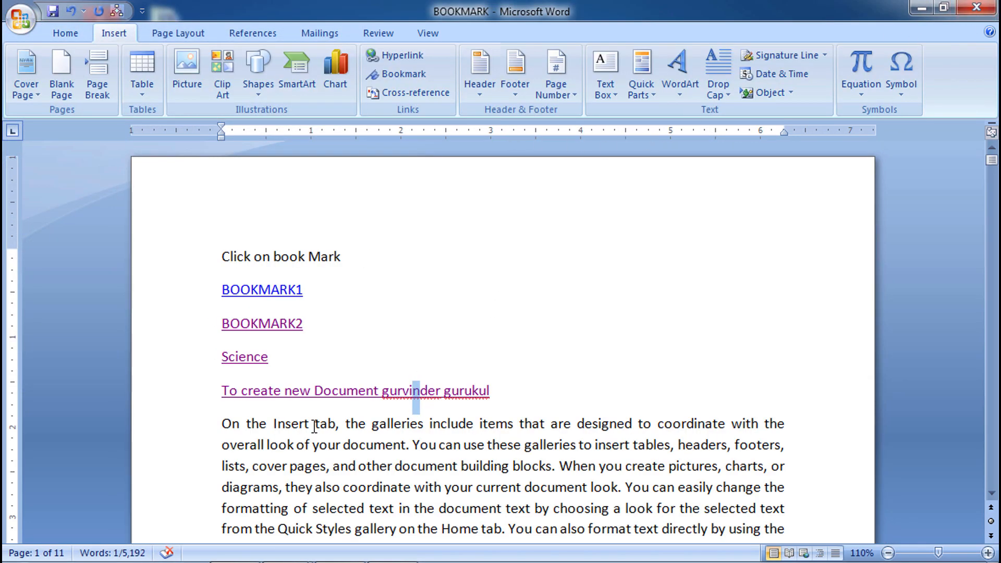
- Add an empty line below the "To create new Document" link on the first page
{"action": "left_click", "coordinate": [224, 423]}
{"action": "key", "text": "Return"}
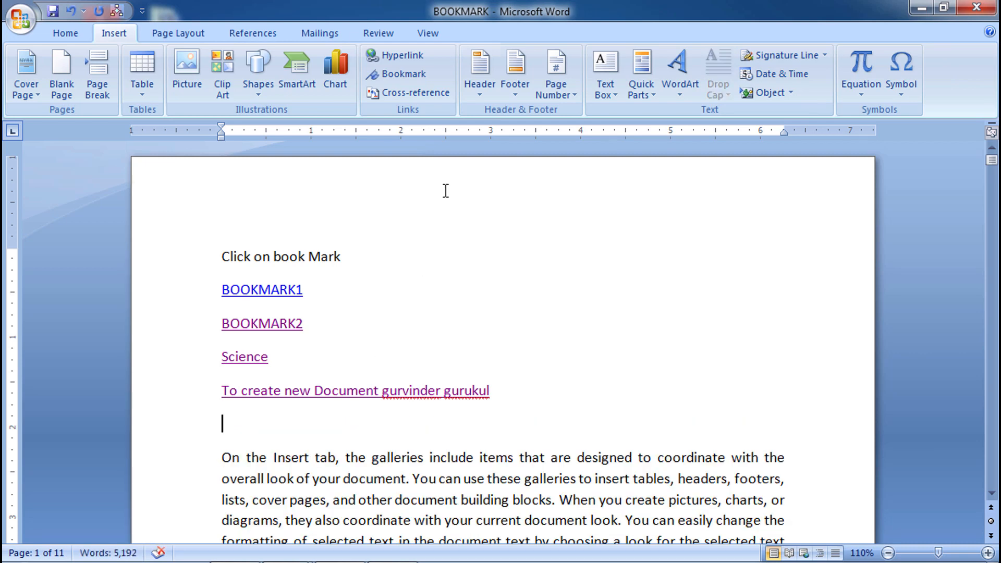
- Review the hyperlink options for e-mail addresses, places in this document, new documents and existing files without inserting a link
{"action": "left_click", "coordinate": [414, 55]}
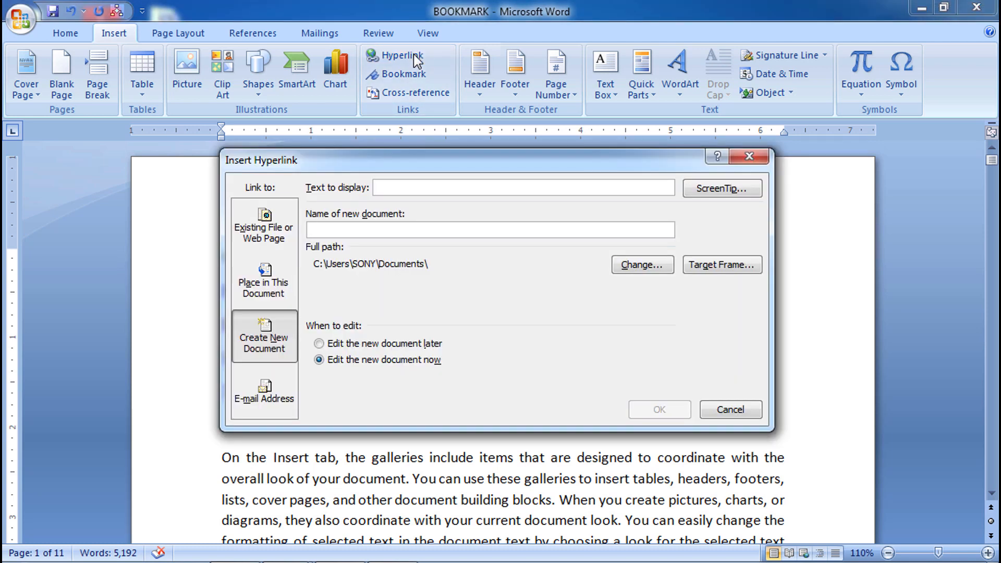
{"action": "left_click", "coordinate": [272, 396]}
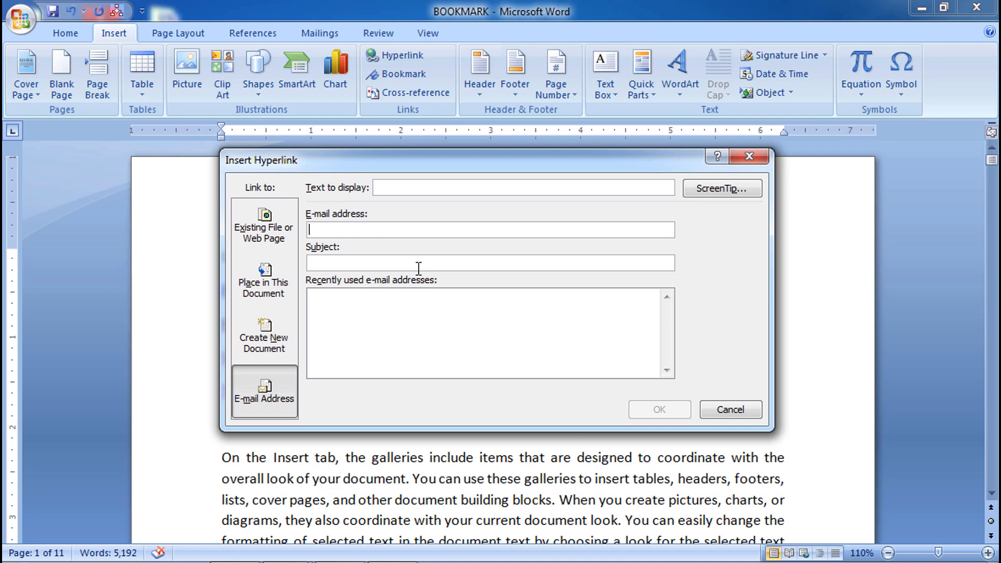
{"action": "left_click", "coordinate": [278, 229]}
{"action": "left_click", "coordinate": [273, 282]}
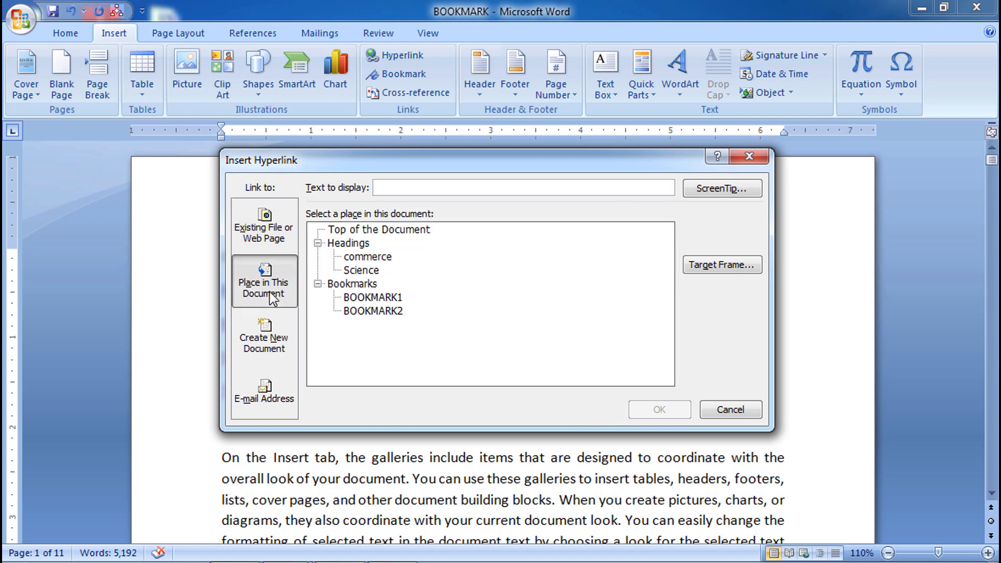
{"action": "left_click", "coordinate": [270, 333]}
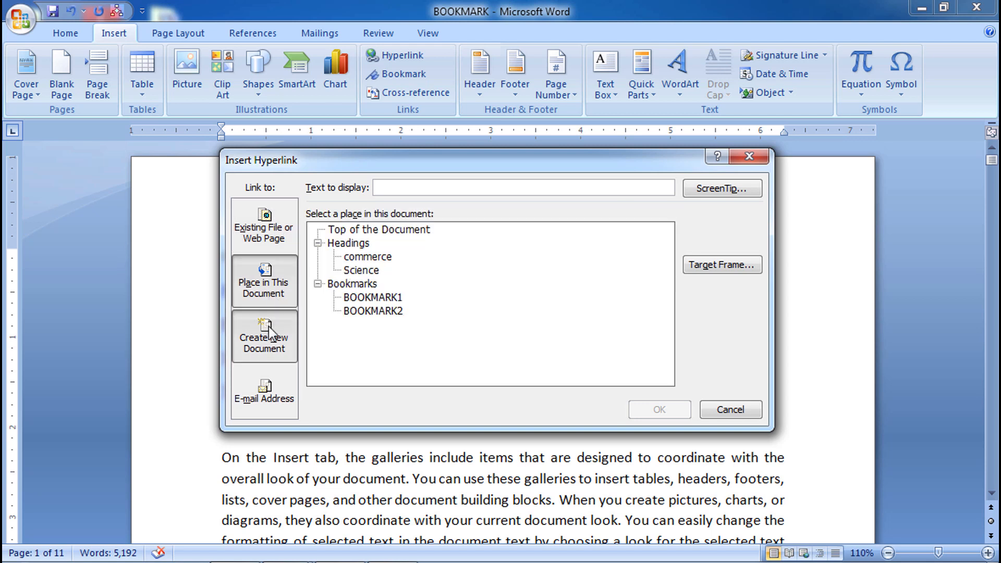
{"action": "left_click", "coordinate": [264, 219]}
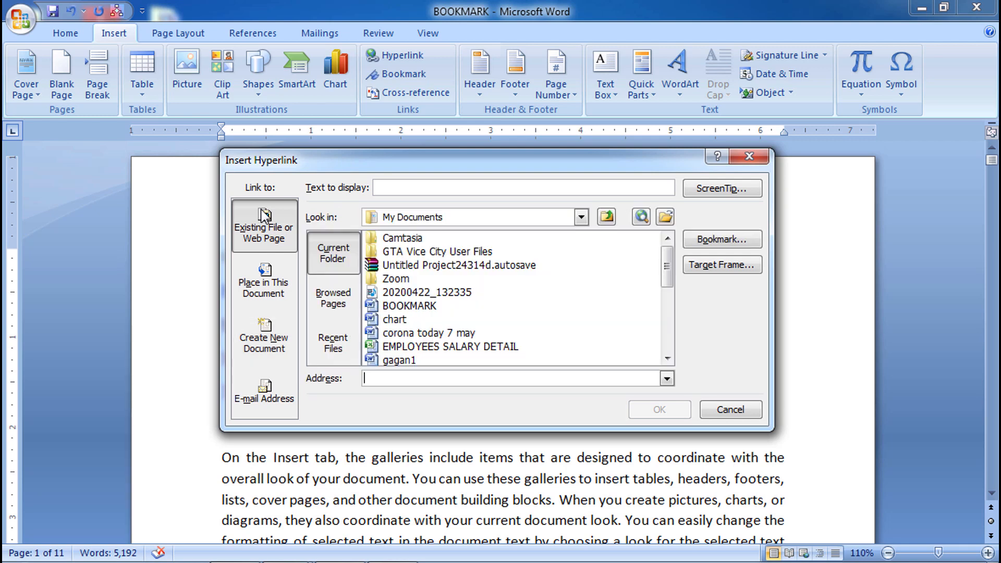
{"action": "left_click", "coordinate": [730, 410]}
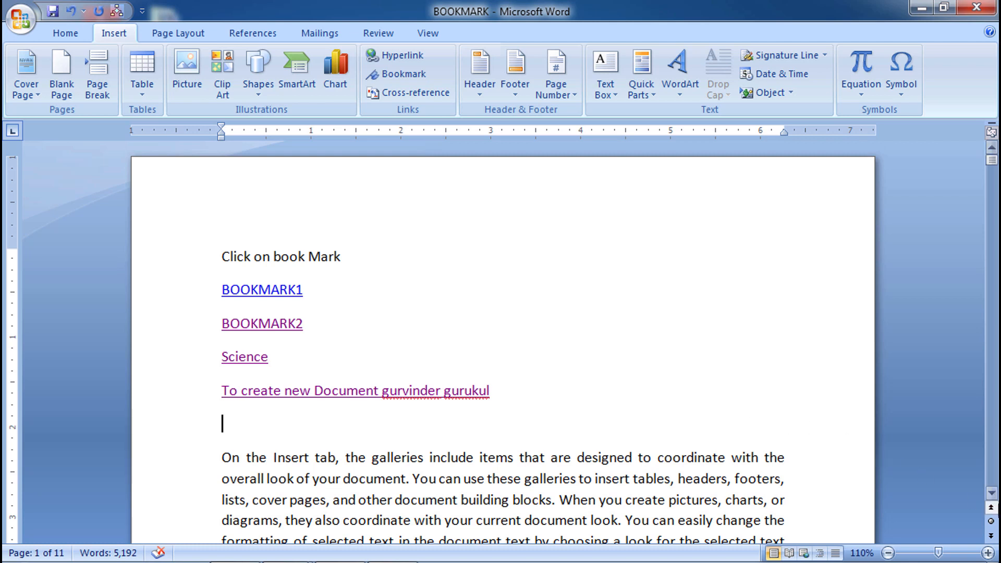
- Add two empty lines below "Click on this link to see detailed salary" on page 2
{"action": "left_click", "coordinate": [991, 493]}
{"action": "scroll", "coordinate": [991, 495], "scroll_direction": "down", "scroll_amount": 7}
{"action": "scroll", "coordinate": [991, 496], "scroll_direction": "down", "scroll_amount": 7}
{"action": "scroll", "coordinate": [991, 495], "scroll_direction": "down", "scroll_amount": 2}
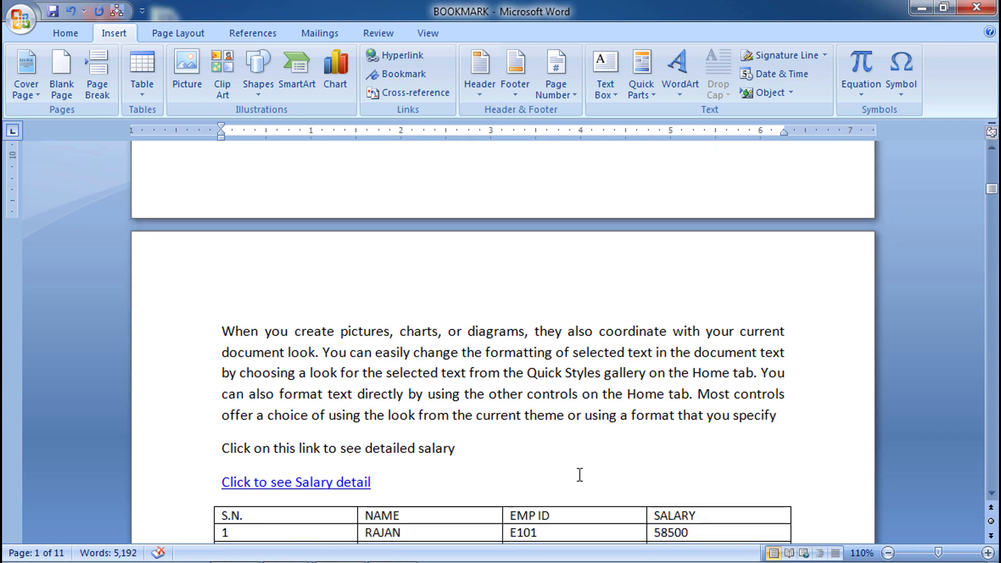
{"action": "left_click", "coordinate": [481, 448]}
{"action": "key", "text": "Return"}
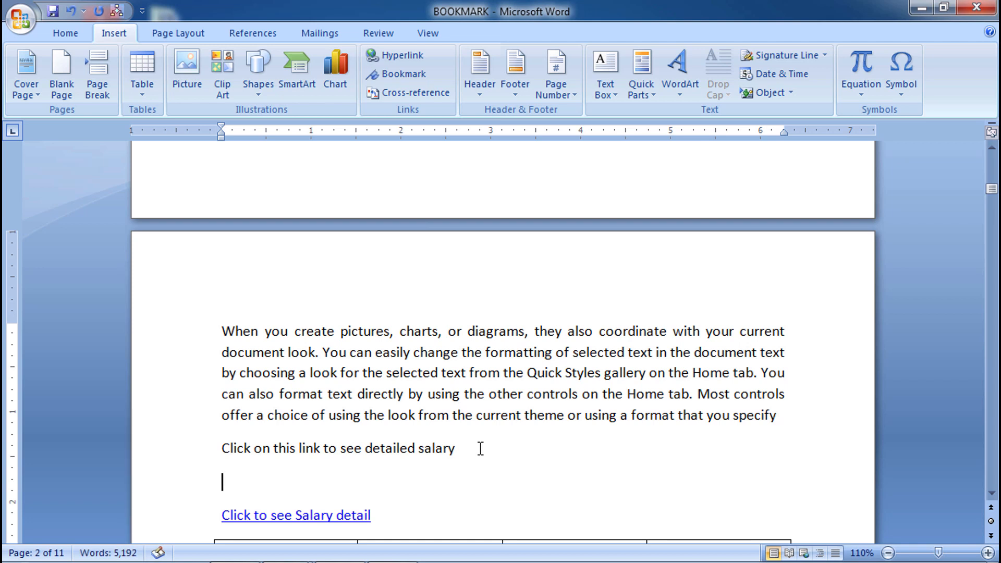
{"action": "key", "text": "Return"}
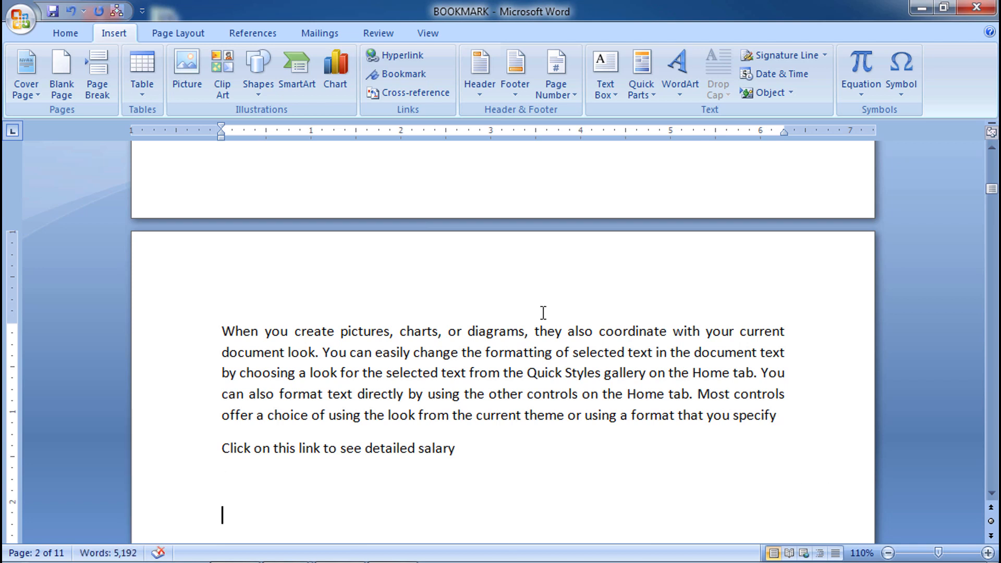
- Search the clip art with an empty search term in the selected collections and all media file types
{"action": "left_click", "coordinate": [216, 60]}
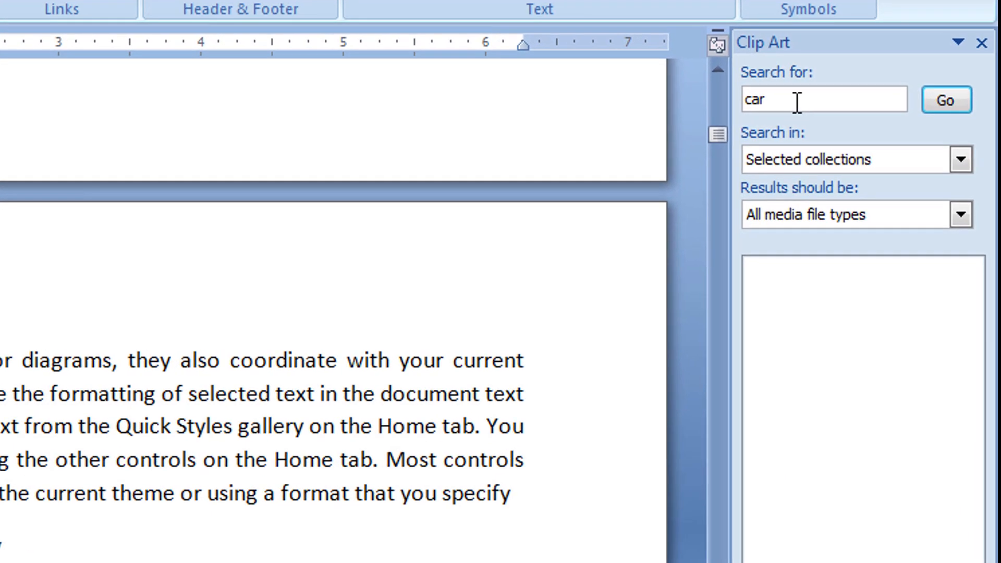
{"action": "left_click", "coordinate": [872, 167]}
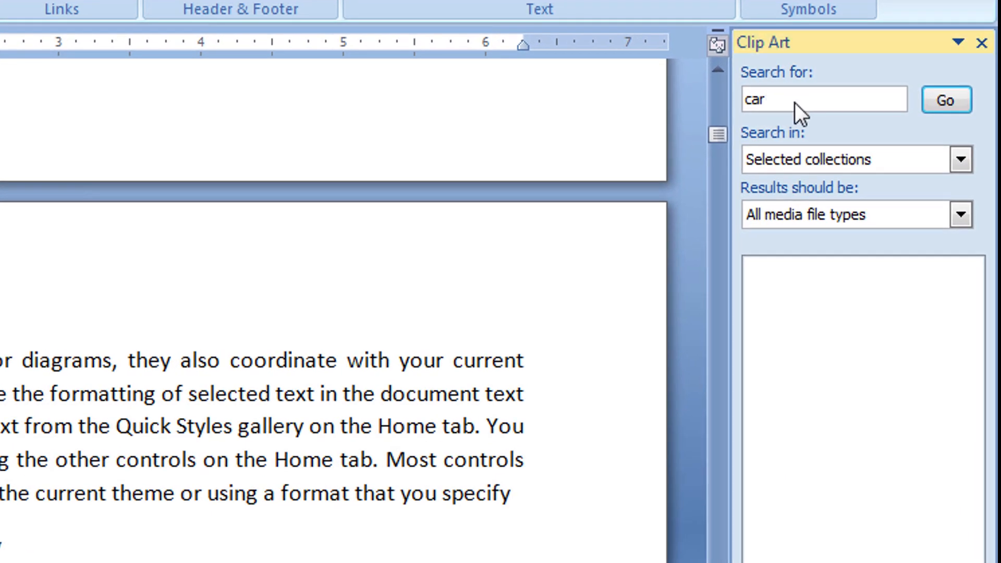
{"action": "key", "text": "BackSpace"}
{"action": "key", "text": "BackSpace"}
{"action": "key", "text": "BackSpace"}
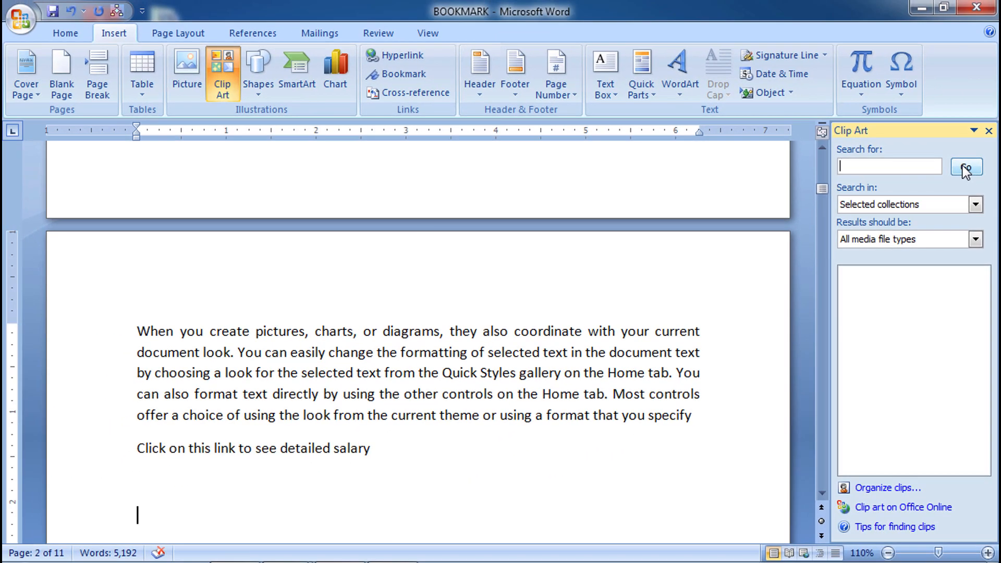
{"action": "left_click", "coordinate": [965, 167]}
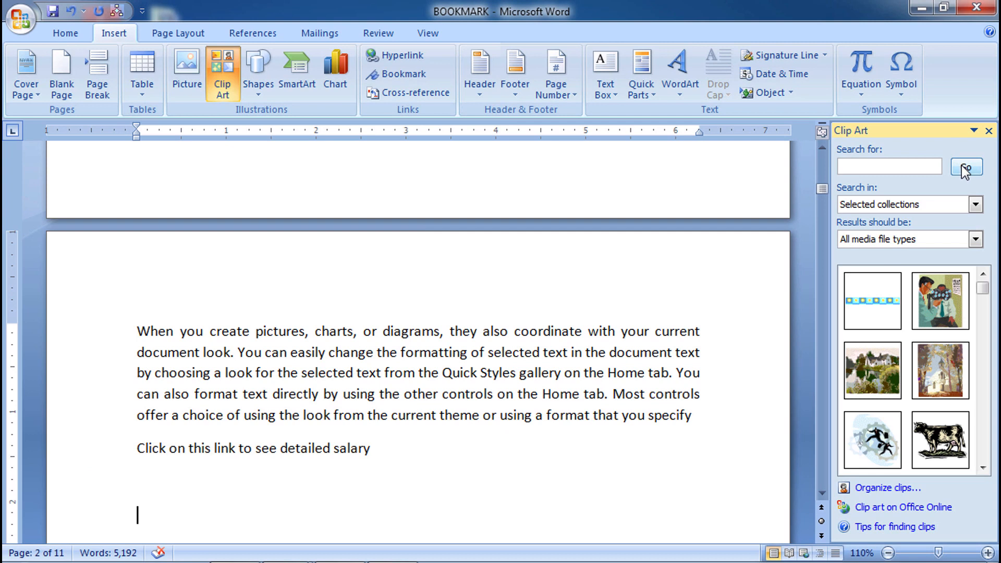
- Insert the clip art of the woman at a computer on the empty line above the "Click to see Salary detail" link
{"action": "left_click", "coordinate": [983, 469]}
{"action": "left_click", "coordinate": [983, 468]}
{"action": "left_click", "coordinate": [983, 468]}
{"action": "left_click", "coordinate": [983, 468]}
{"action": "left_click", "coordinate": [983, 468]}
{"action": "left_click", "coordinate": [983, 468]}
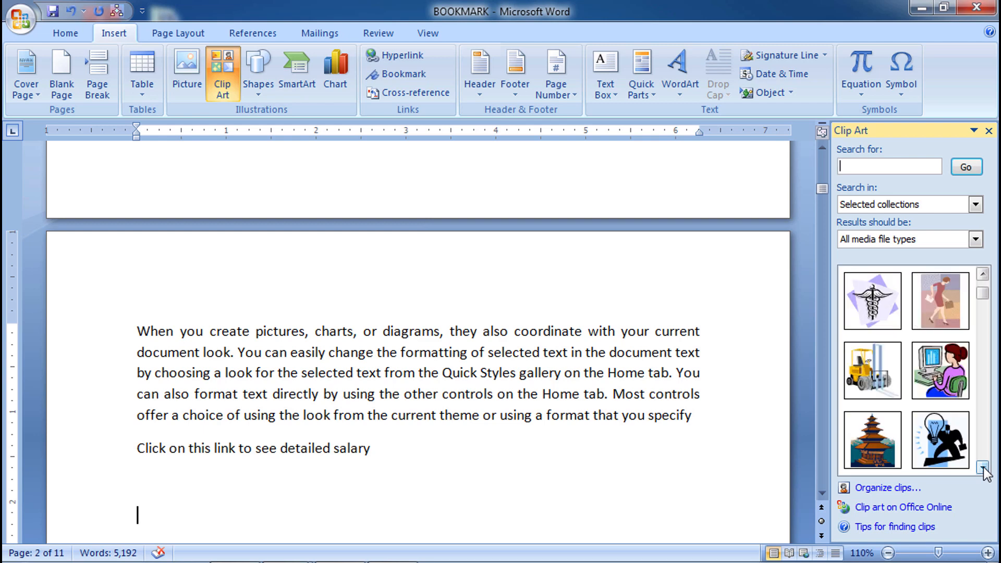
{"action": "left_click", "coordinate": [944, 389]}
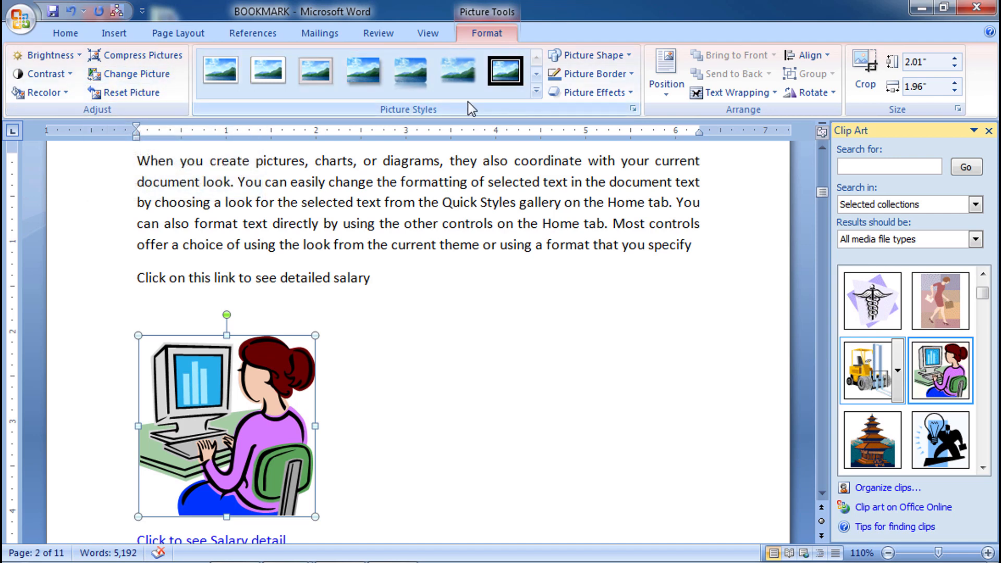
- Apply a double black frame picture style to the clip art and position it in the top left with square text wrapping
{"action": "left_click", "coordinate": [536, 92]}
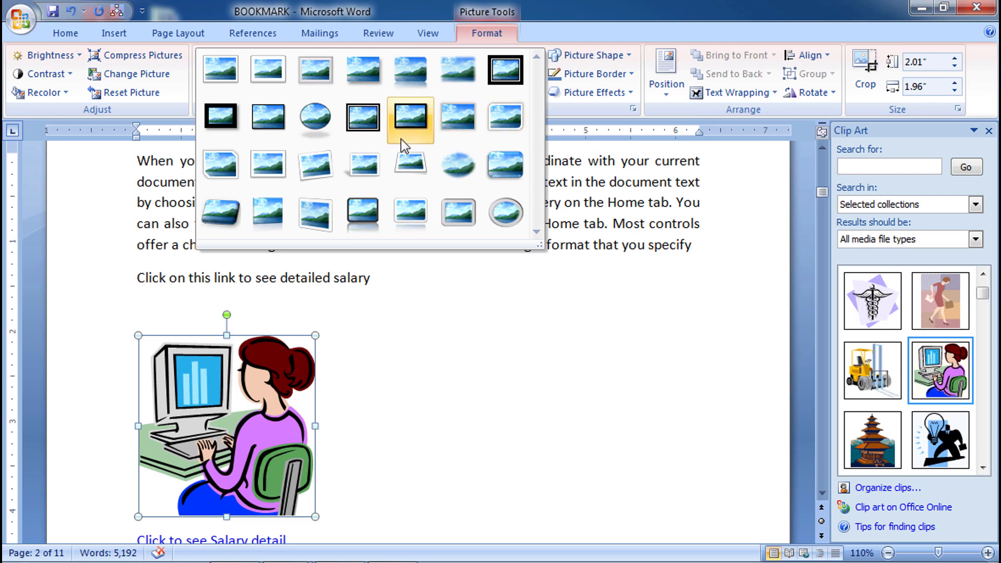
{"action": "left_click", "coordinate": [361, 122]}
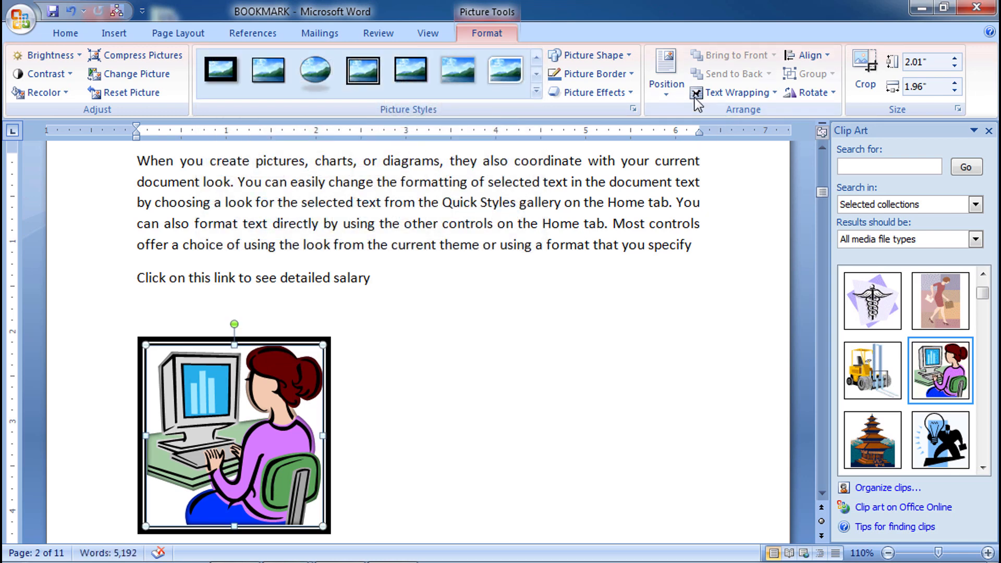
{"action": "left_click", "coordinate": [668, 93]}
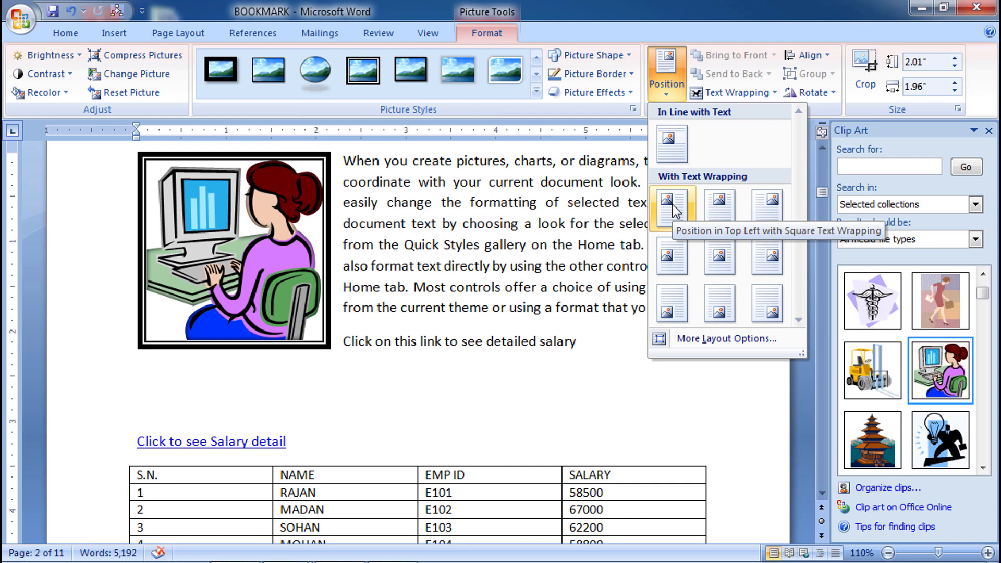
{"action": "left_click", "coordinate": [672, 205]}
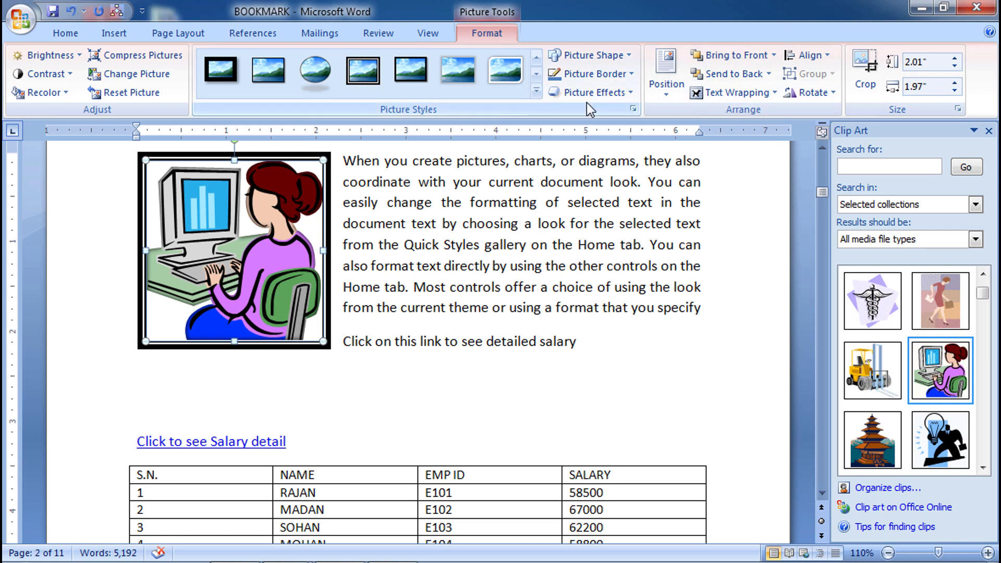
- Deselect the picture and place the cursor before "Click on this link to see detailed salary"
{"action": "left_click", "coordinate": [121, 33]}
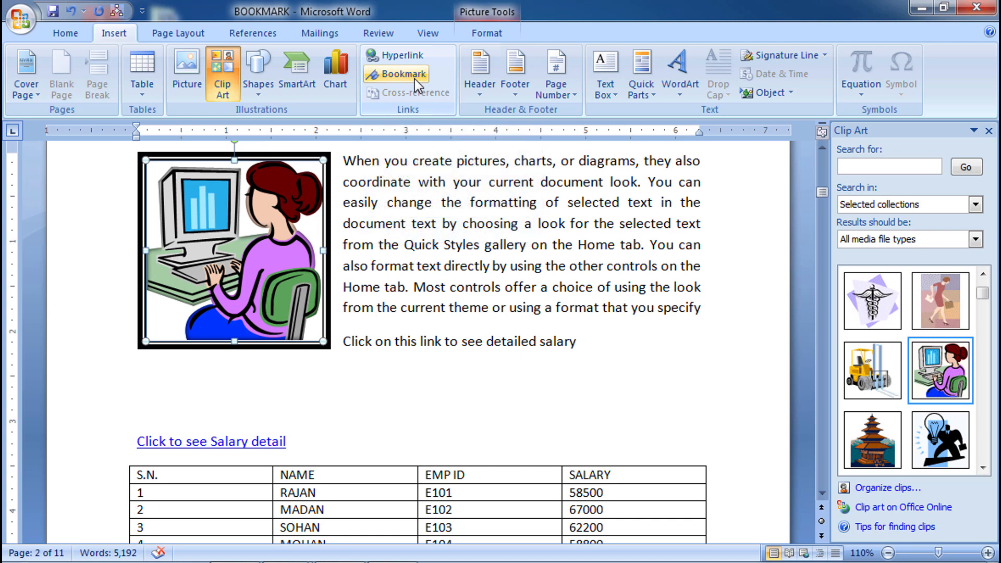
{"action": "left_click", "coordinate": [346, 338]}
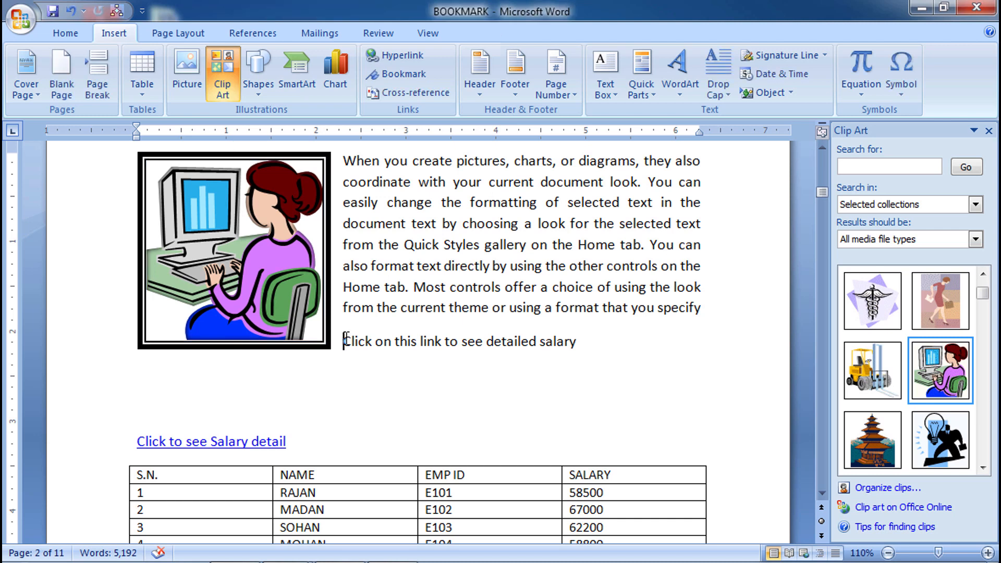